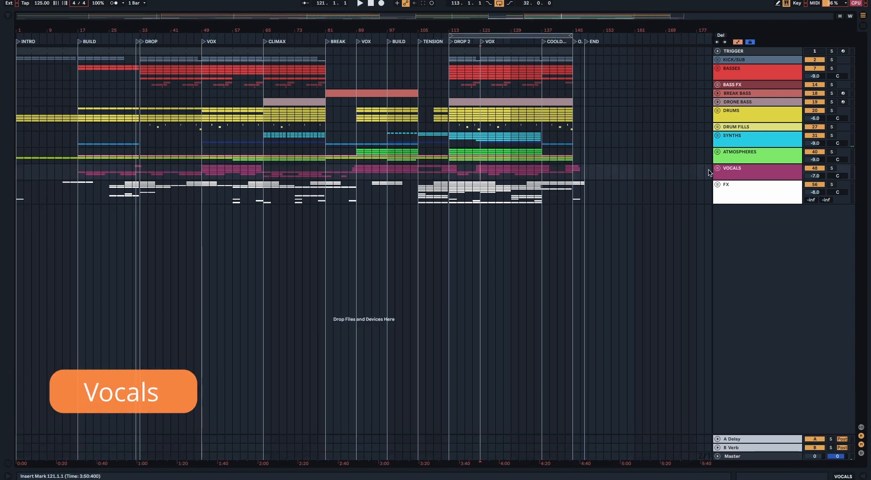
# Step: Unfold the VOCALS group and its MAIN VOCAL subgroup, focusing the arrangement around the VOX section of DROP 2
pyautogui.click(716, 169)
pyautogui.click(480, 210)
pyautogui.press('+')
pyautogui.press('+')
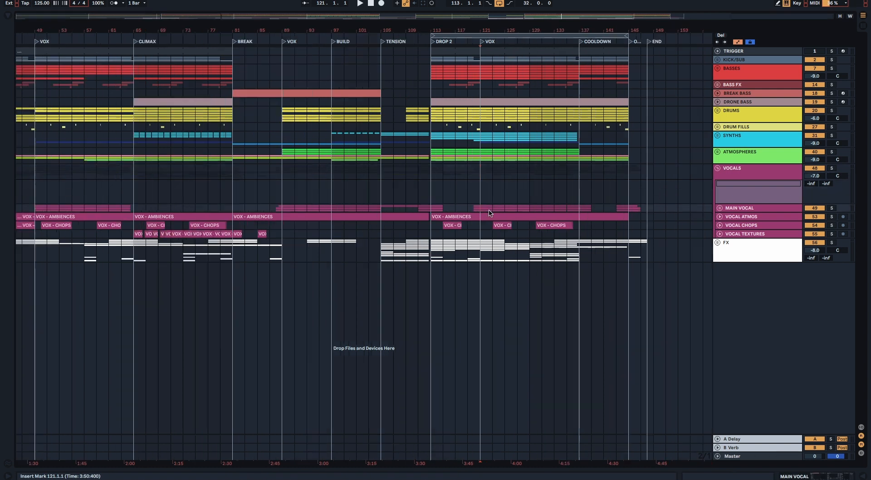
pyautogui.click(720, 208)
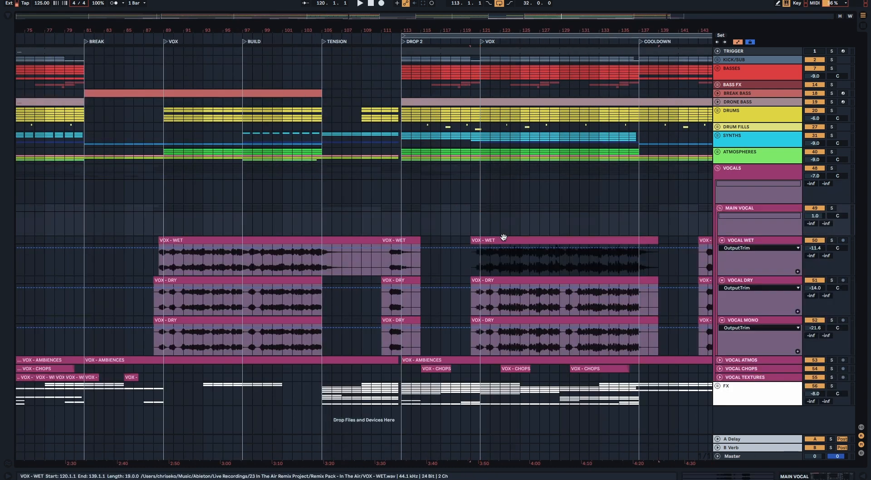
# Step: Examine the VOX - WET clip of the second-drop VOX section in the clip editor and return to the full arrangement
pyautogui.doubleClick(503, 237)
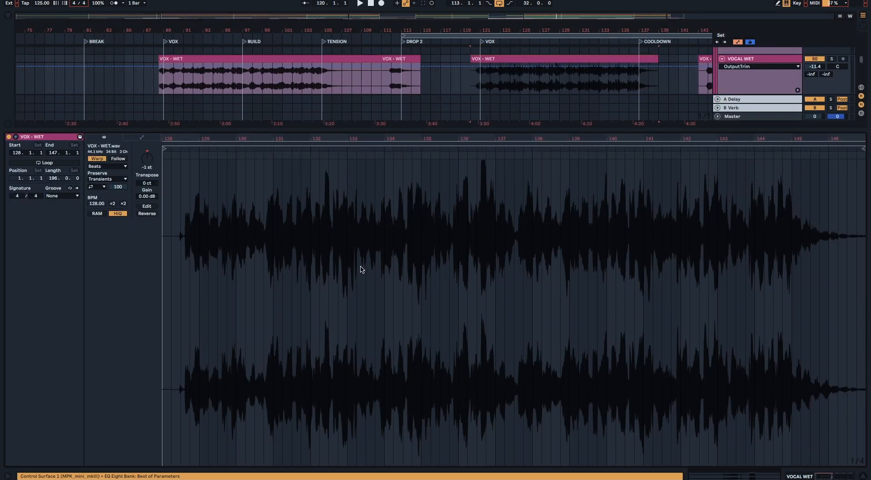
pyautogui.click(864, 477)
pyautogui.click(539, 267)
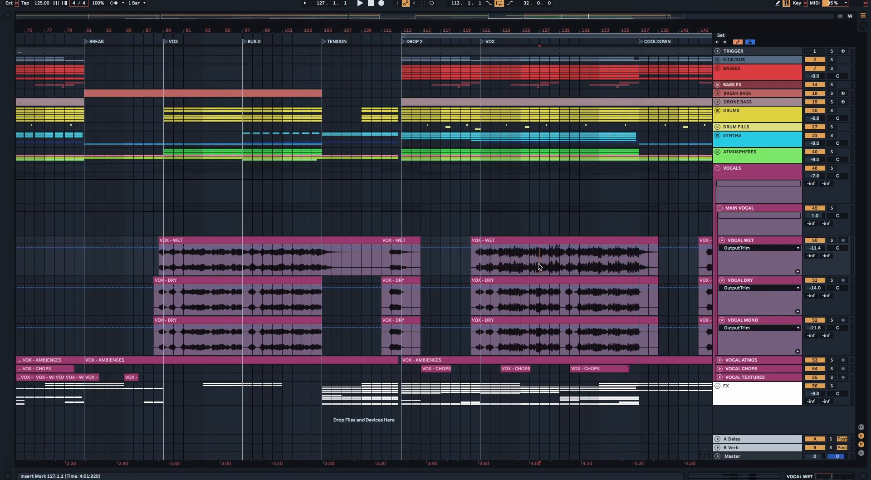
pyautogui.press('-')
pyautogui.press('-')
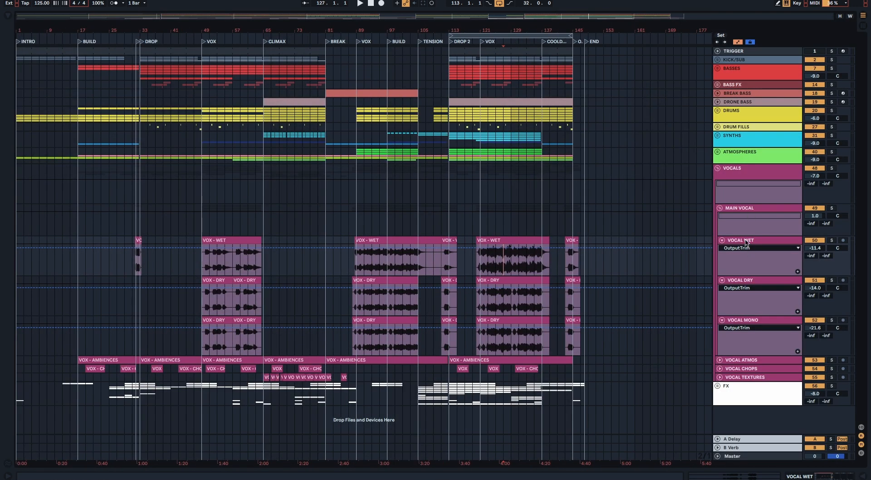
# Step: Examine the VOCAL WET track's effects chain, including the Replika XT and ValhallaShimmer plugin settings
pyautogui.click(823, 476)
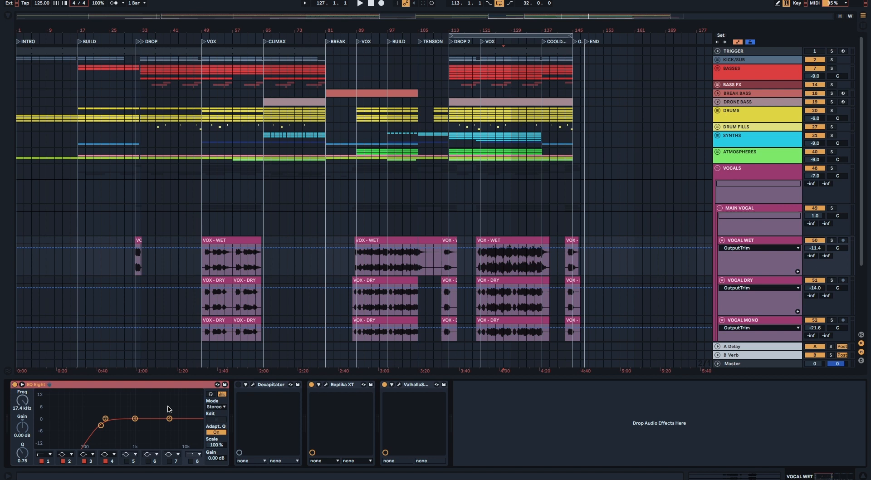
pyautogui.click(326, 384)
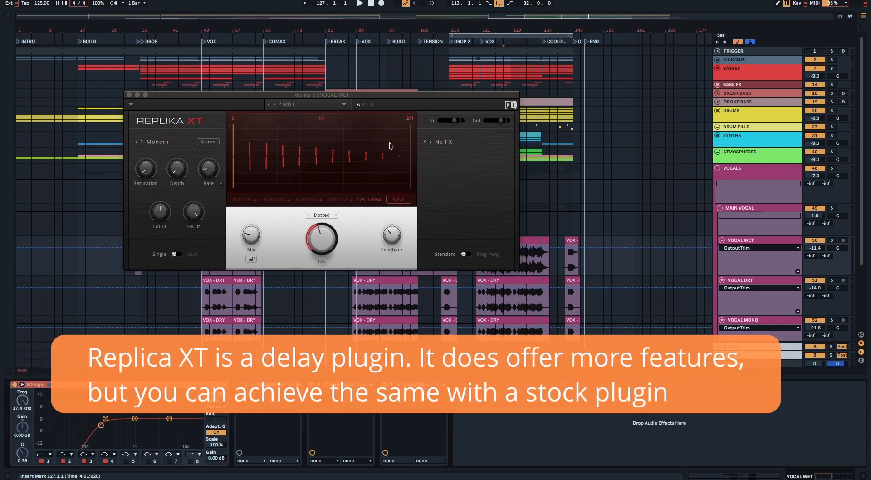
pyautogui.click(130, 95)
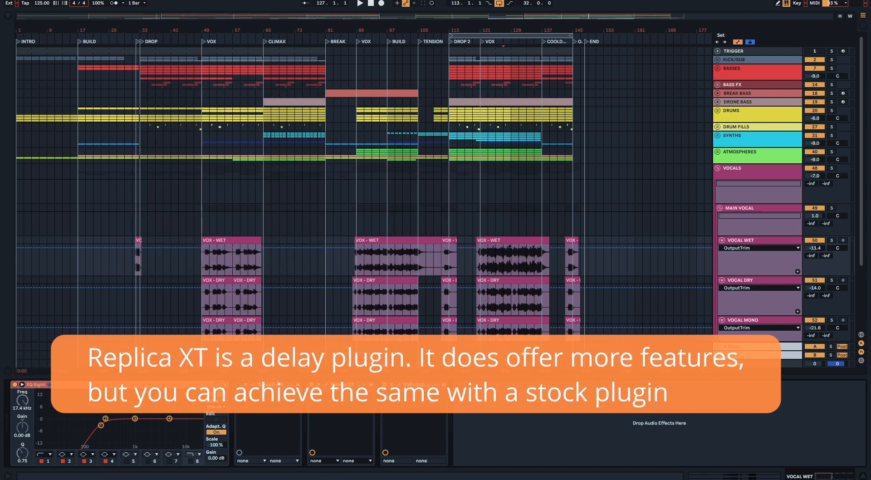
pyautogui.click(398, 384)
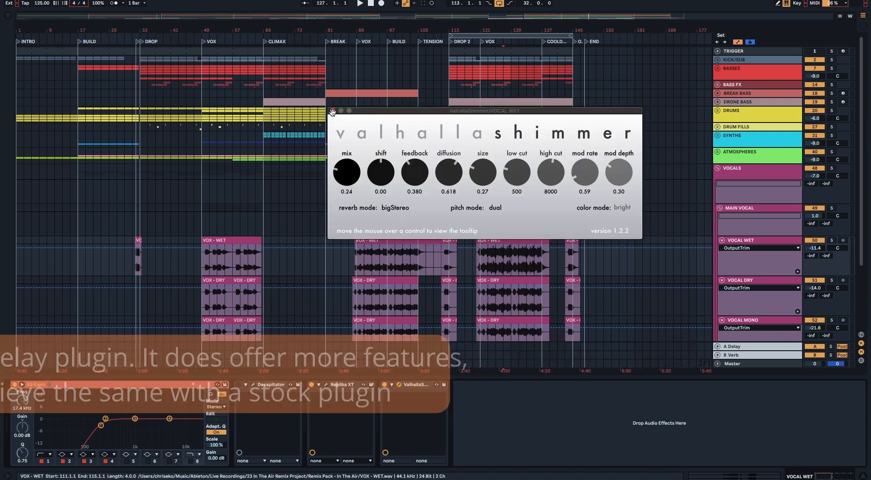
pyautogui.click(333, 110)
# Step: Examine the effects chains of the VOCAL DRY and VOCAL MONO tracks
pyautogui.click(739, 281)
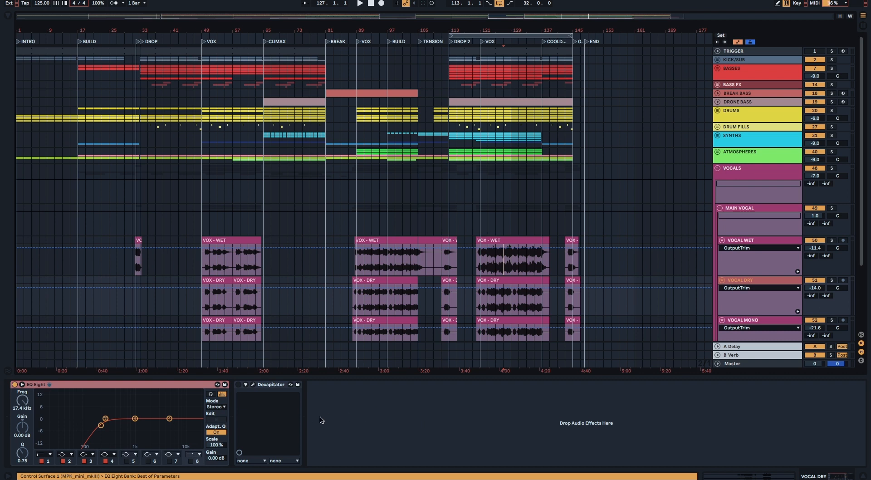
pyautogui.click(757, 321)
pyautogui.scroll(-3, 683, 327)
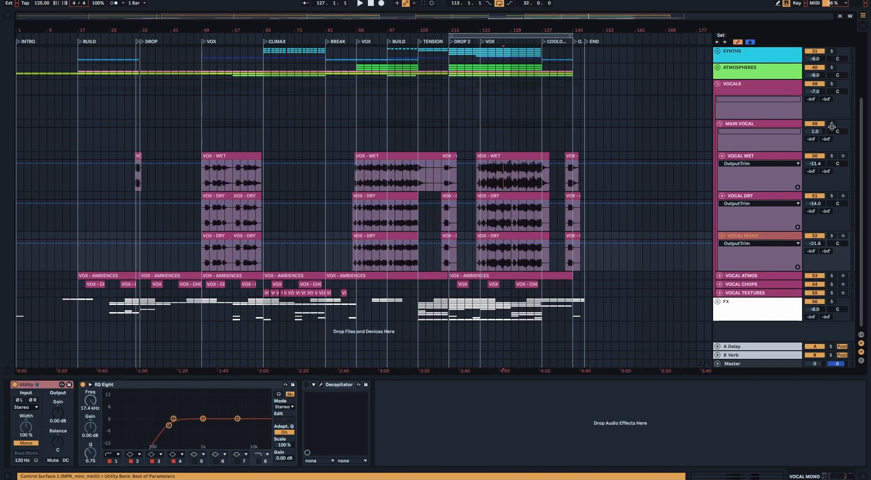
# Step: Audition the MAIN VOCAL group in solo from the VOX - WET clip in DROP 2, clearing the solo when done
pyautogui.click(832, 124)
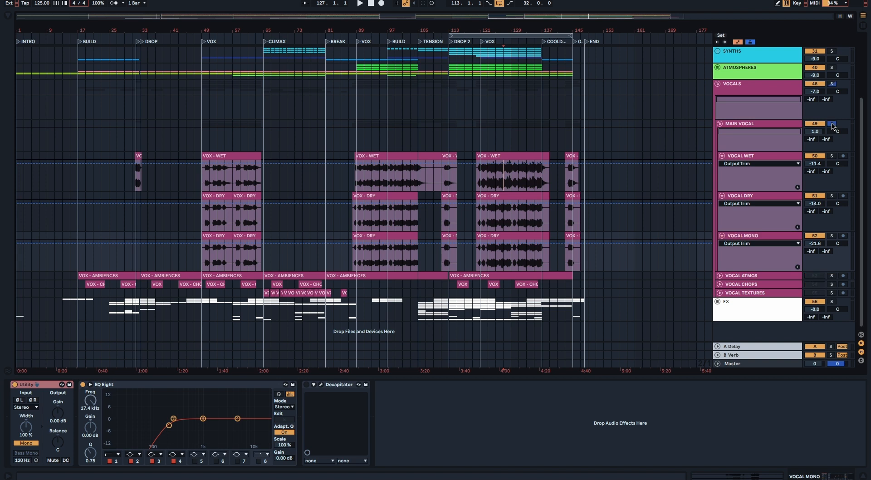
pyautogui.click(486, 154)
pyautogui.press('space')
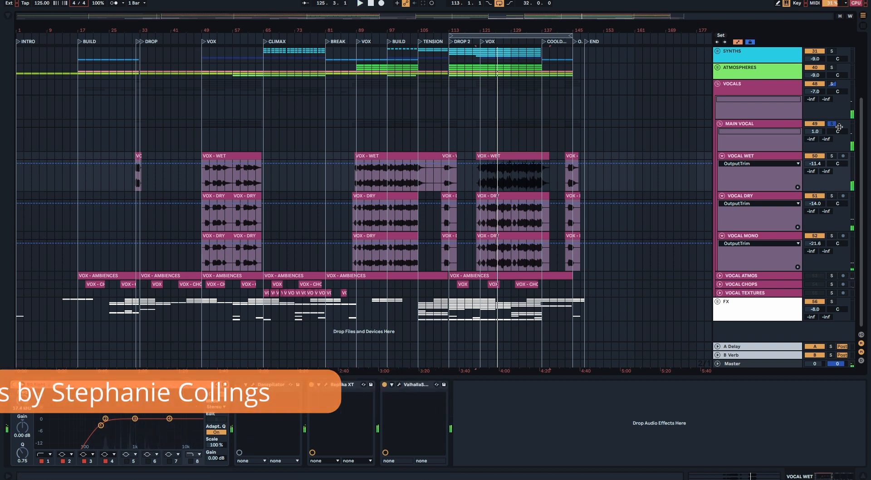
pyautogui.click(832, 124)
# Step: Examine the MAIN VOCAL group's effects, opening and closing the Pro-Q 3, Maag EQ4 and ShaperBox windows
pyautogui.click(758, 124)
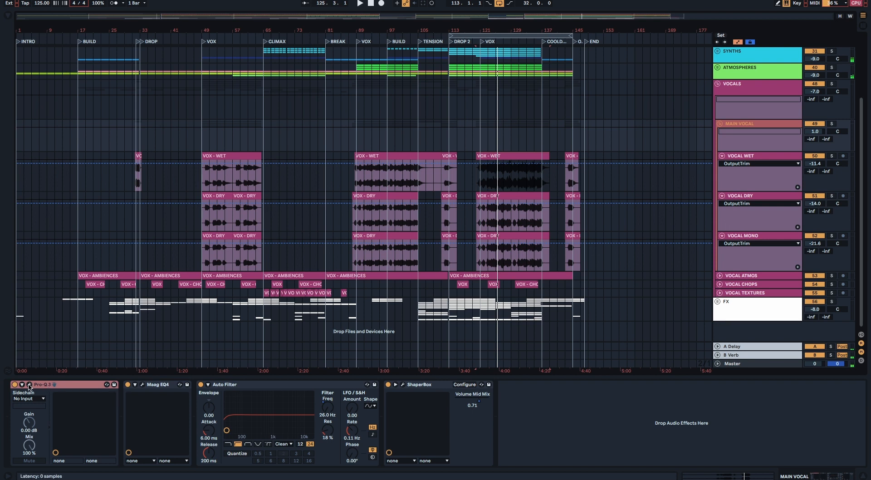
pyautogui.click(29, 384)
pyautogui.moveTo(587, 169)
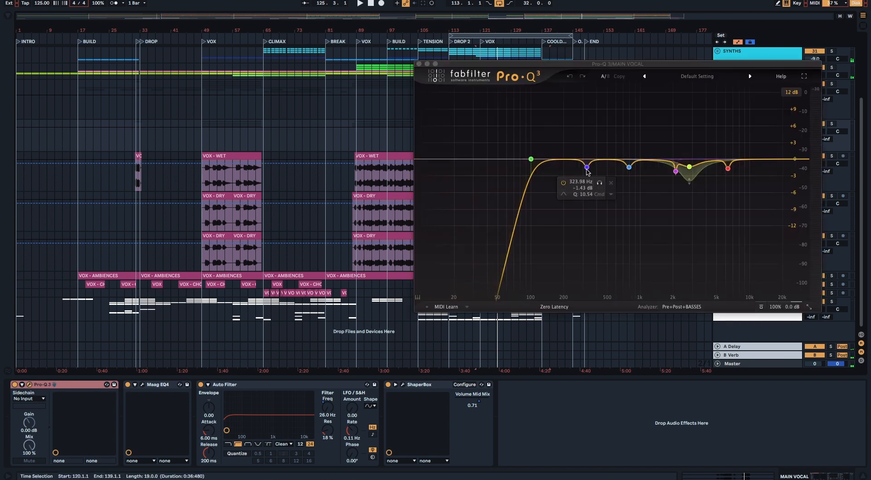
pyautogui.click(418, 64)
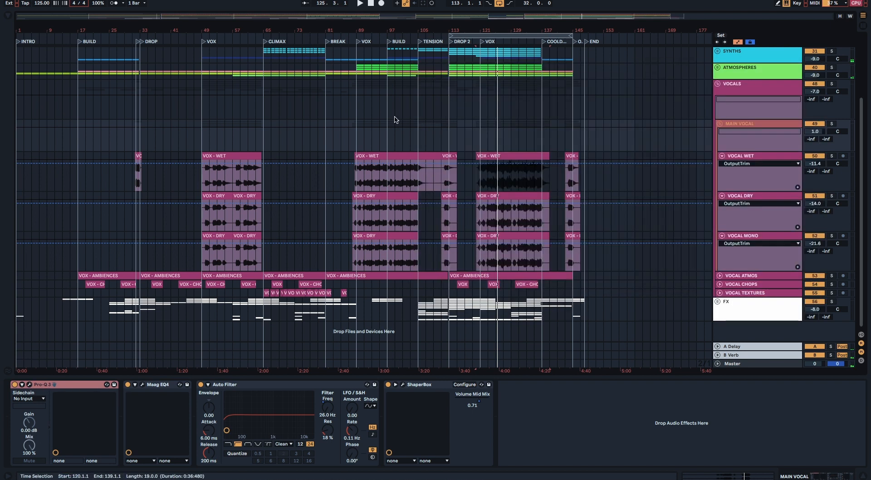
pyautogui.click(143, 384)
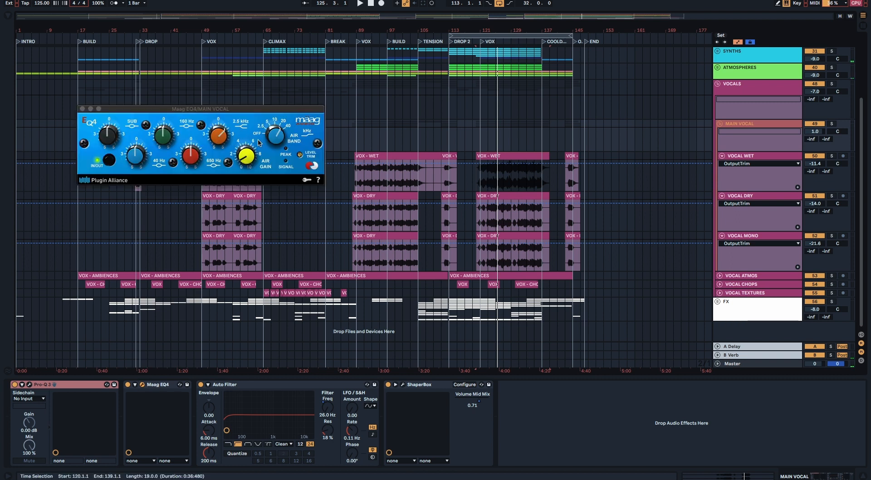
pyautogui.click(82, 109)
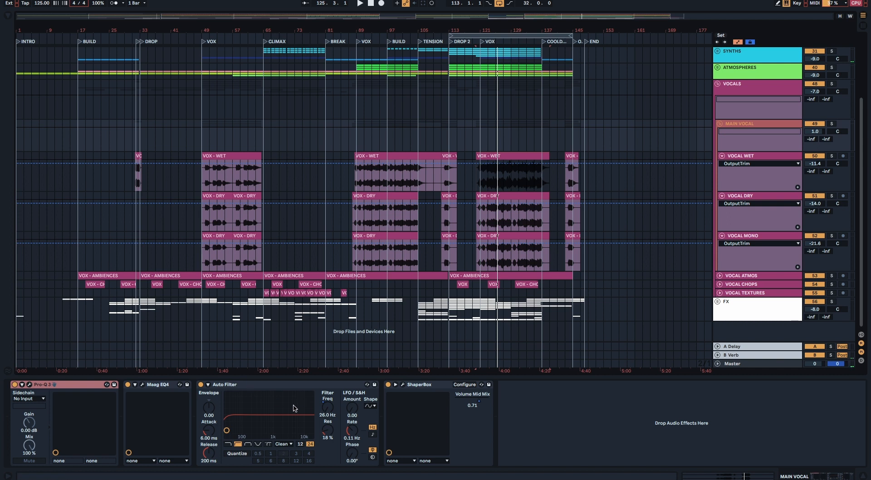
pyautogui.click(402, 384)
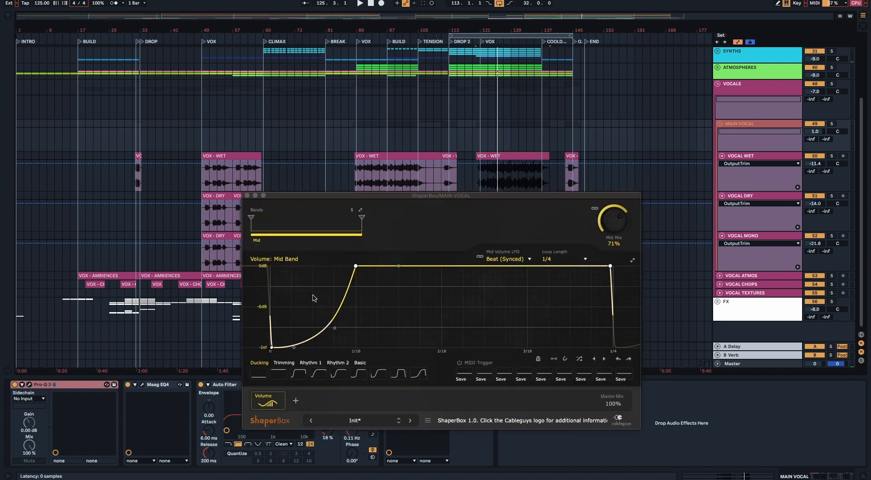
pyautogui.click(247, 196)
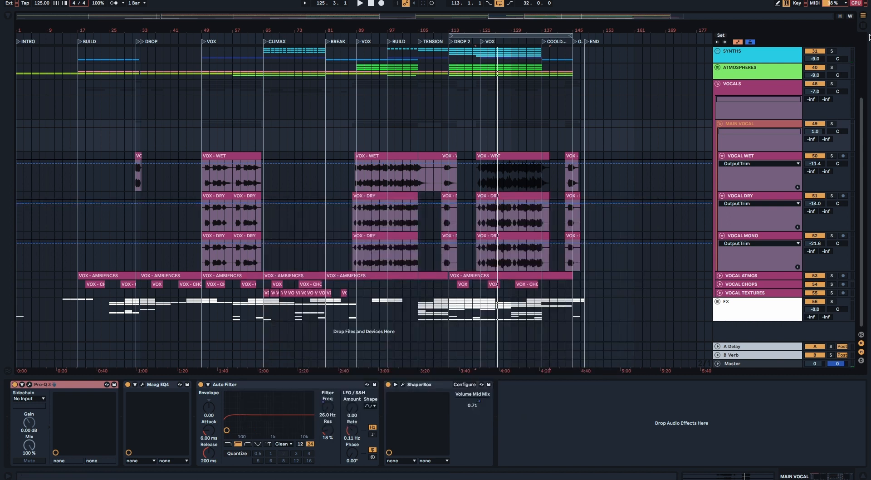
# Step: Fold MAIN VOCAL, unfold VOCAL ATMOS and audition its DROP 2 VOX - AMBIENCES clip in solo
pyautogui.click(720, 124)
pyautogui.click(720, 217)
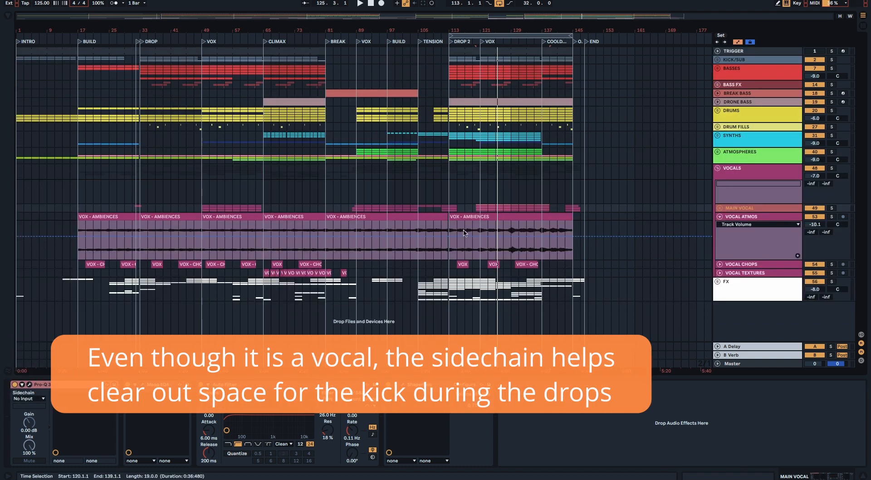
pyautogui.click(461, 216)
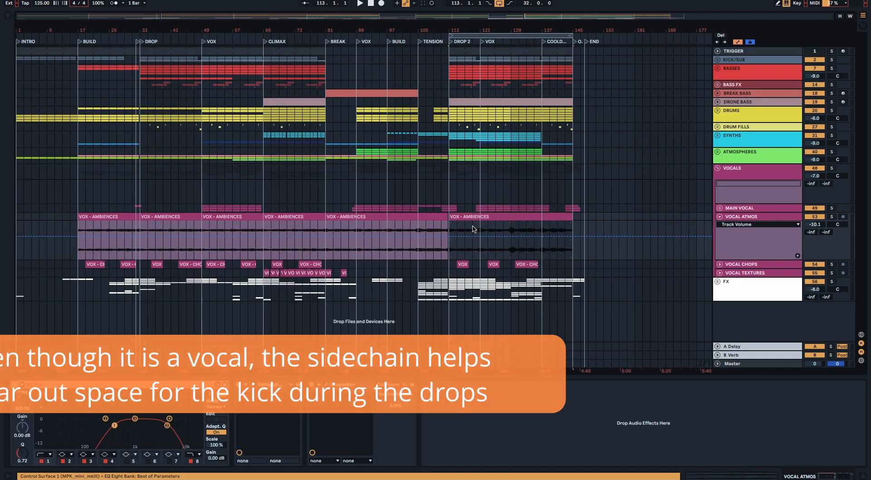
pyautogui.click(832, 217)
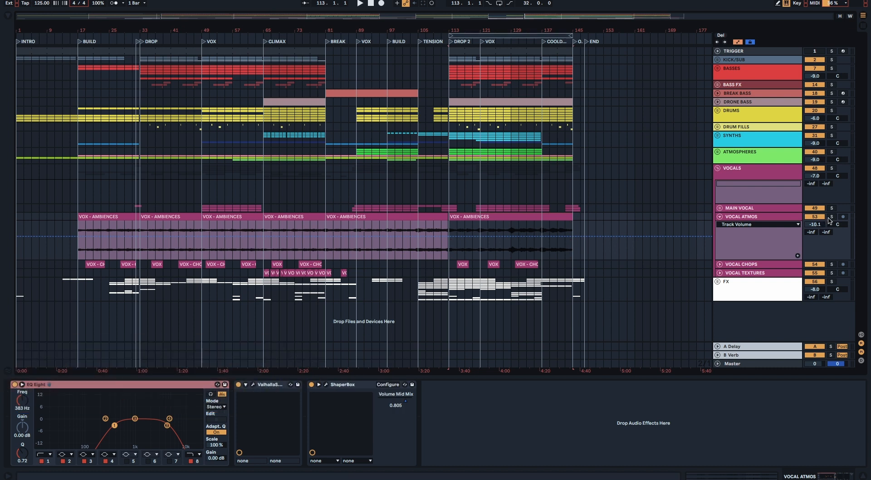
pyautogui.press('space')
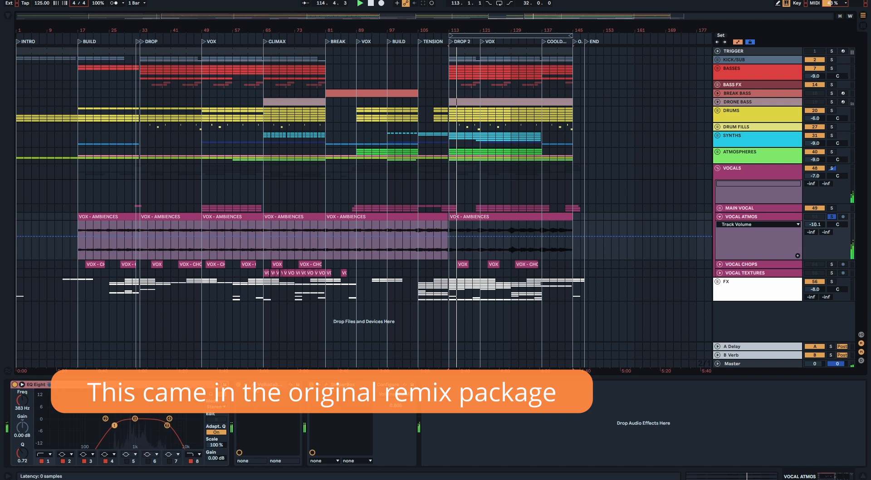
# Step: Examine the Valhalla plugin and ShaperBox volume shaping on VOCAL ATMOS, and end the audition with the track folded
pyautogui.click(252, 384)
pyautogui.click(333, 110)
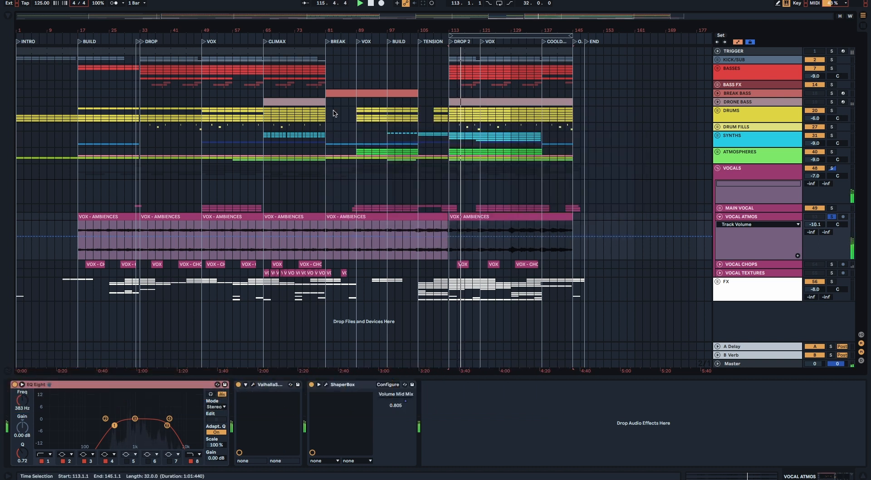
pyautogui.click(326, 385)
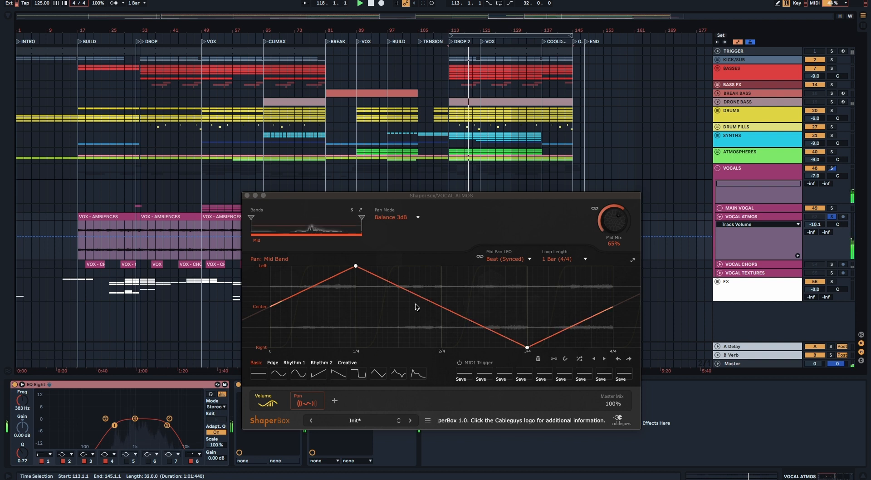
pyautogui.click(272, 399)
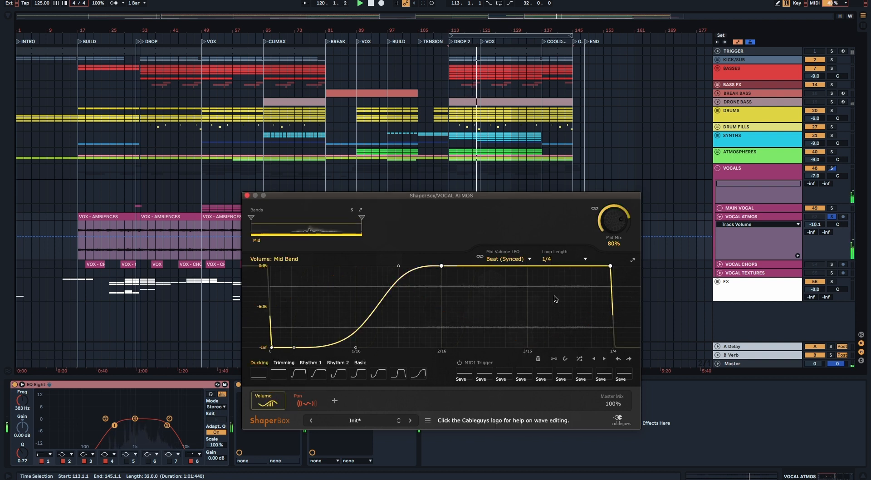
pyautogui.click(247, 197)
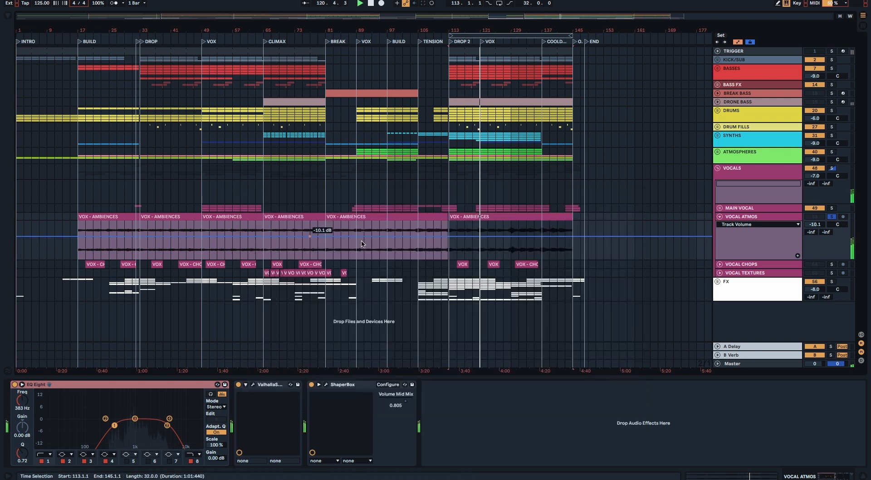
pyautogui.click(719, 217)
pyautogui.press('space')
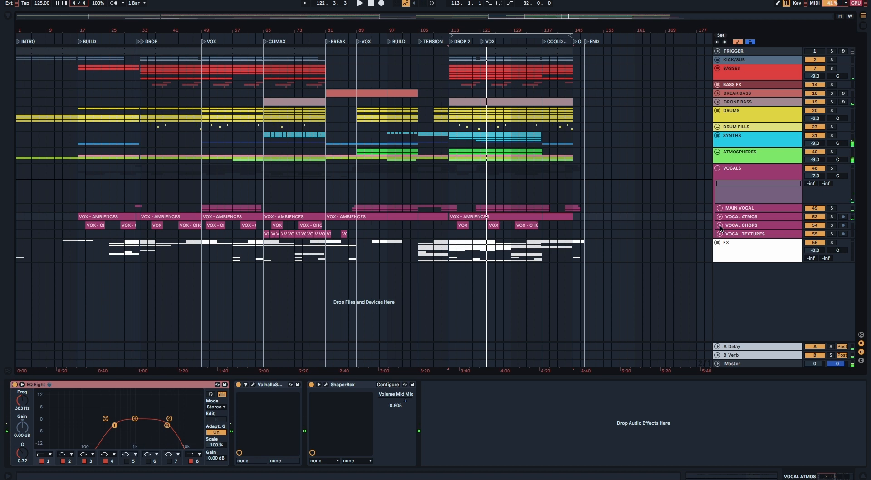
# Step: Unfold VOCAL CHOPS and audition its DROP 2 clip in solo, clearing the solo and folding the track when done
pyautogui.click(720, 225)
pyautogui.scroll(4, 489, 253)
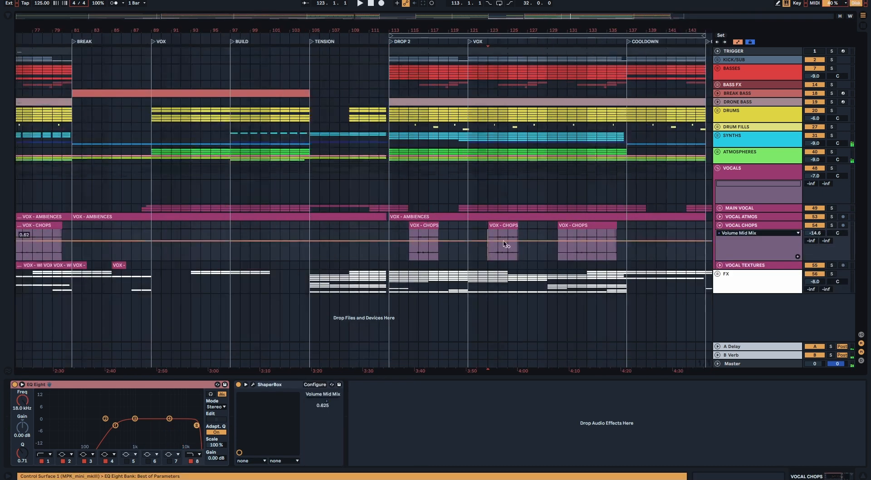
pyautogui.click(831, 227)
pyautogui.press('space')
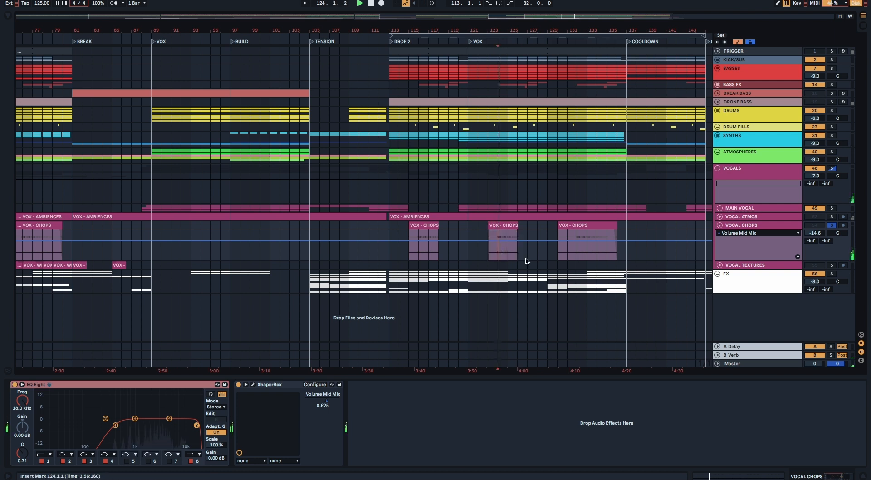
pyautogui.click(832, 226)
pyautogui.click(719, 226)
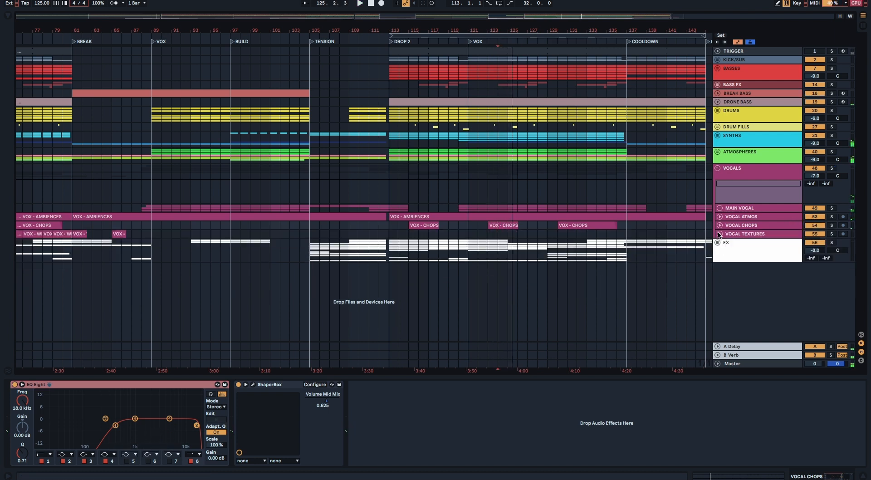
# Step: Unfold VOCAL TEXTURES and select its clips across the CLIMAX section from bar 65 to 81 for a closer view
pyautogui.click(719, 233)
pyautogui.click(248, 267)
pyautogui.scroll(-3, 248, 268)
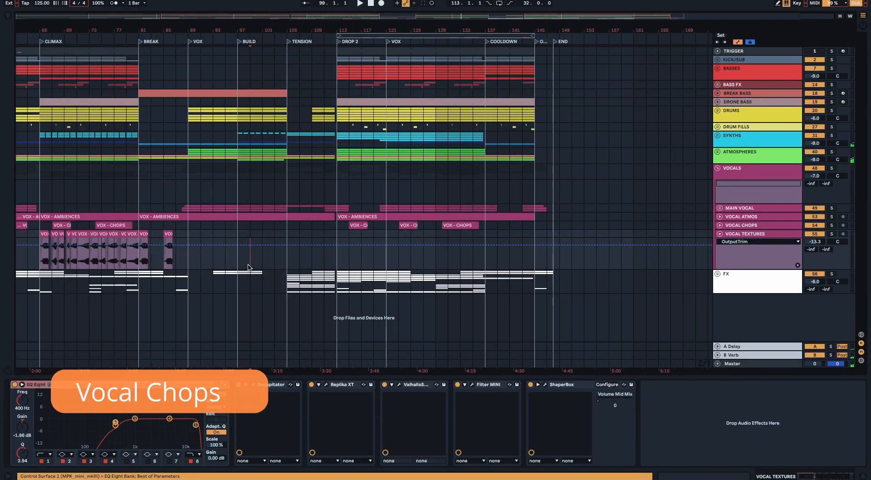
pyautogui.hscroll(-5, 248, 268)
pyautogui.moveTo(222, 258); pyautogui.dragTo(319, 253)
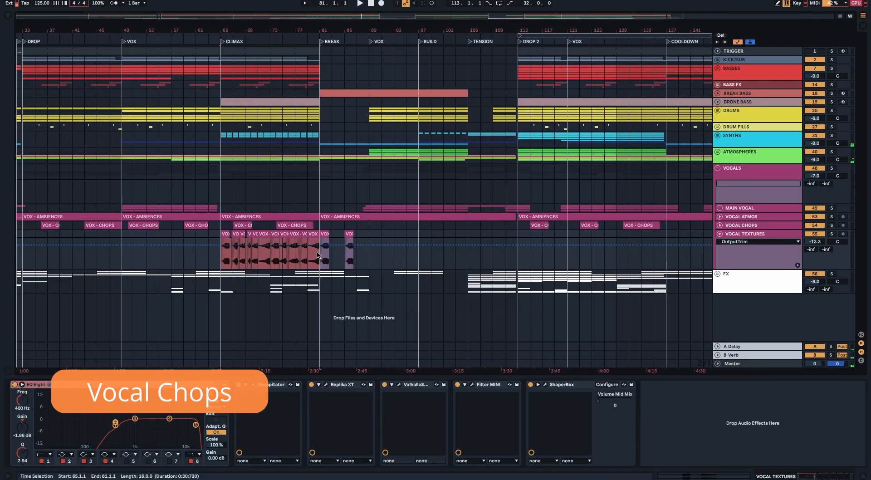
pyautogui.press('+')
pyautogui.press('+')
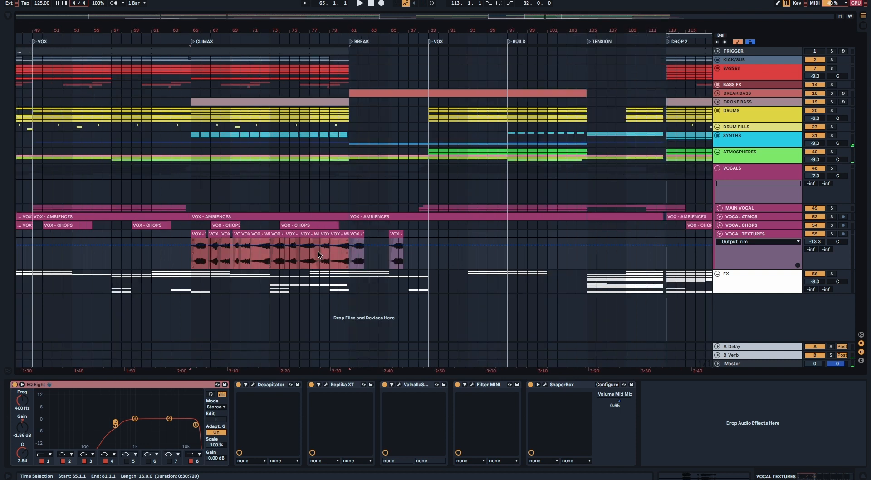
# Step: Solo VOCAL TEXTURES and audition its clips from the CLIMAX start at bar 65, ending with the insert mark at bar 79
pyautogui.hscroll(-3, 318, 252)
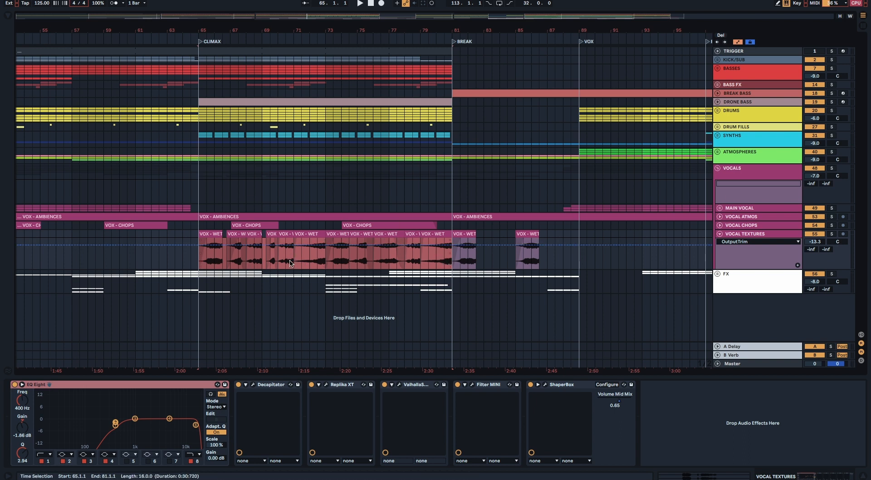
pyautogui.press('s')
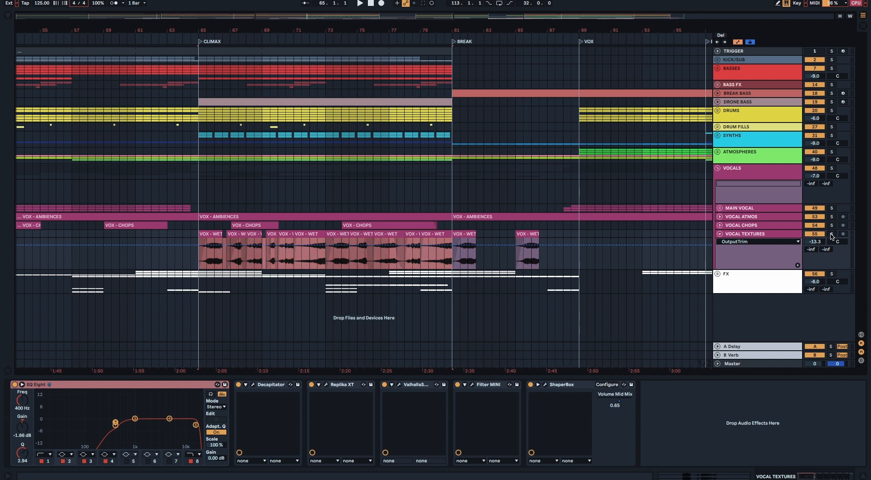
pyautogui.click(196, 260)
pyautogui.press('space')
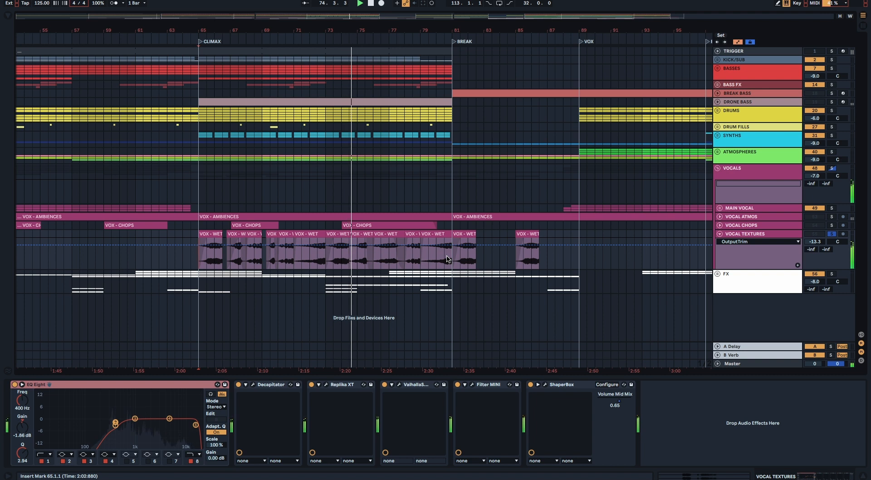
pyautogui.click(421, 259)
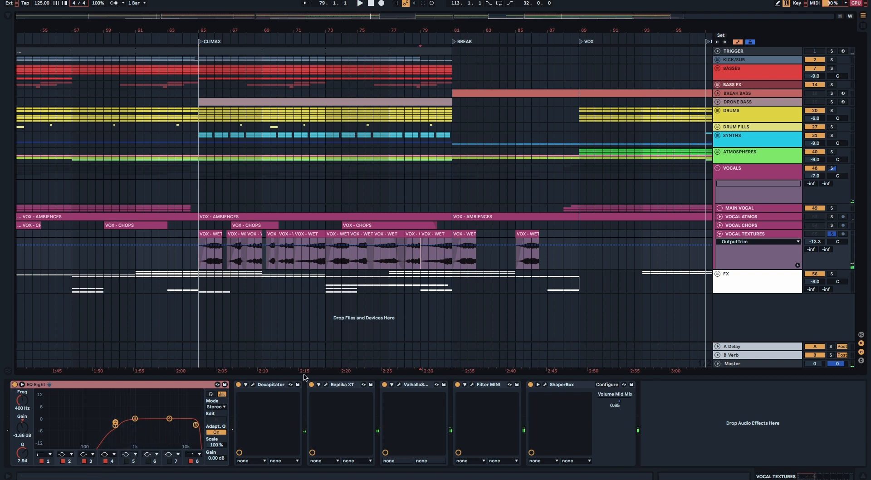
# Step: Examine the Decapitator, Replika XT, Valhalla, Filter MINI and ShaperBox plugins on VOCAL TEXTURES one after another
pyautogui.click(253, 384)
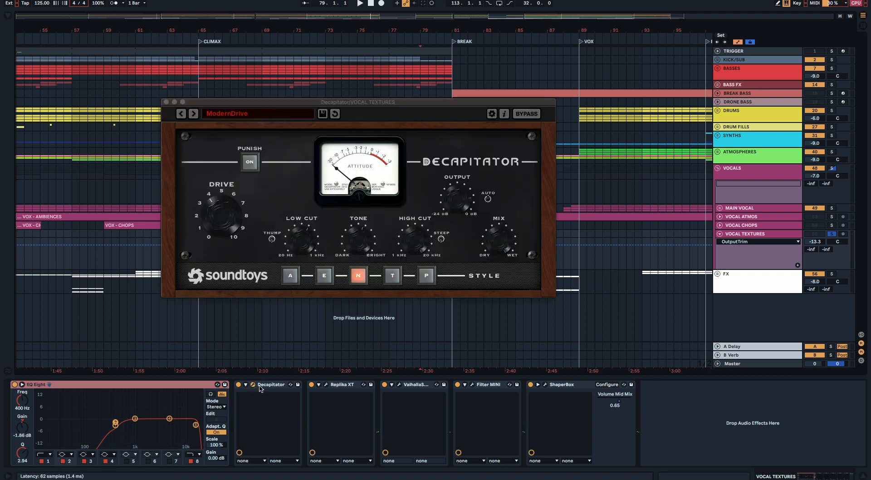
pyautogui.click(166, 102)
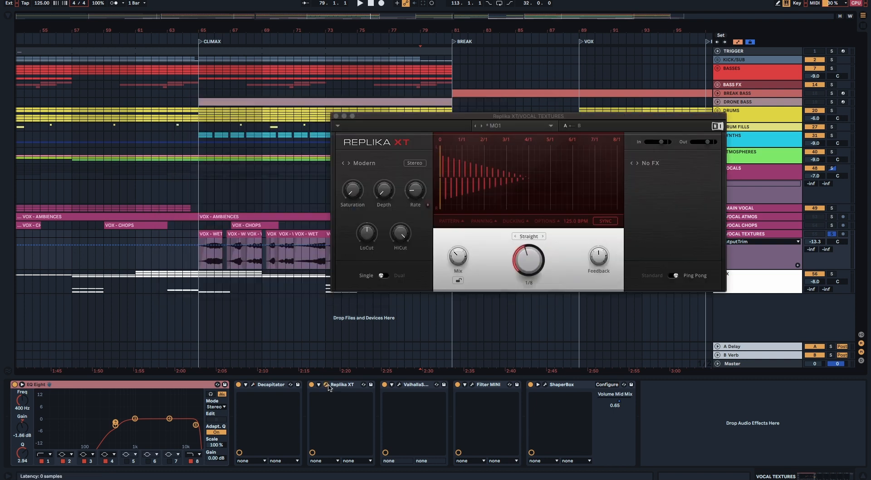
pyautogui.click(326, 384)
pyautogui.click(399, 384)
pyautogui.click(399, 385)
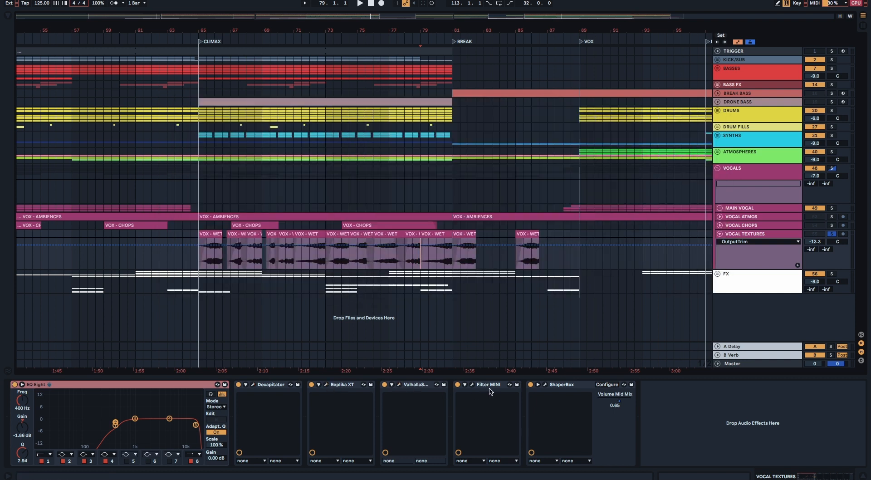
pyautogui.click(473, 384)
pyautogui.click(473, 384)
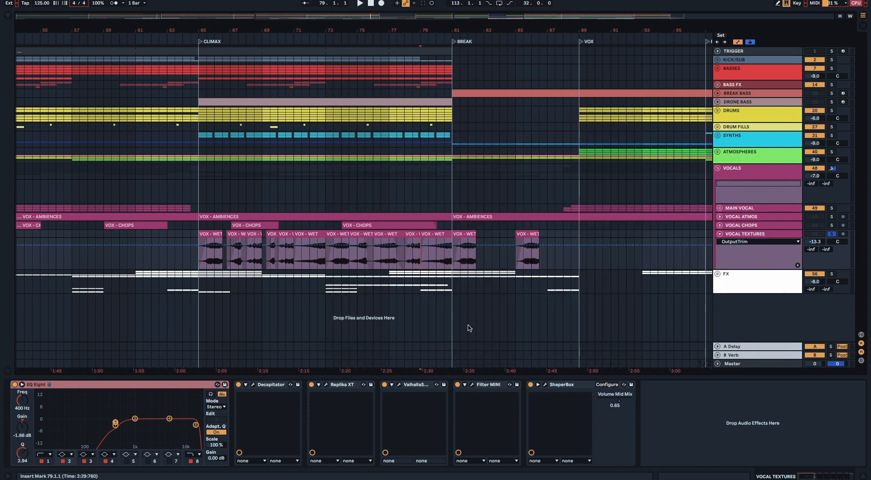
pyautogui.scroll(-2, 452, 263)
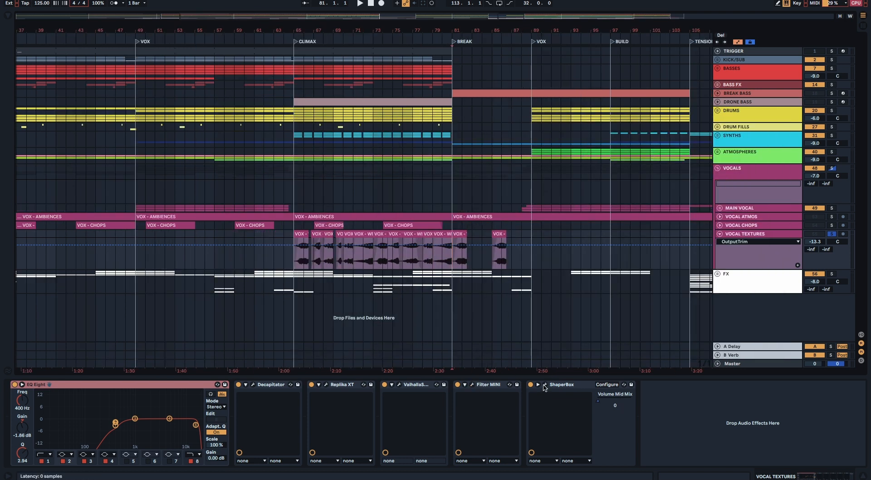
pyautogui.click(544, 386)
pyautogui.click(257, 202)
# Step: Place the insert mark at the last VOCAL TEXTURES clip at bar 85, and fold that track and the VOCALS group
pyautogui.click(492, 258)
pyautogui.press('-')
pyautogui.press('-')
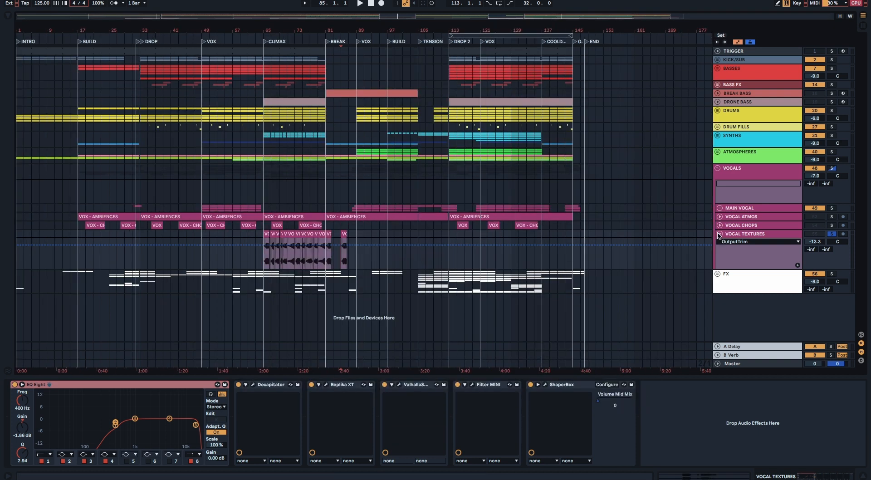
pyautogui.click(718, 235)
pyautogui.click(717, 169)
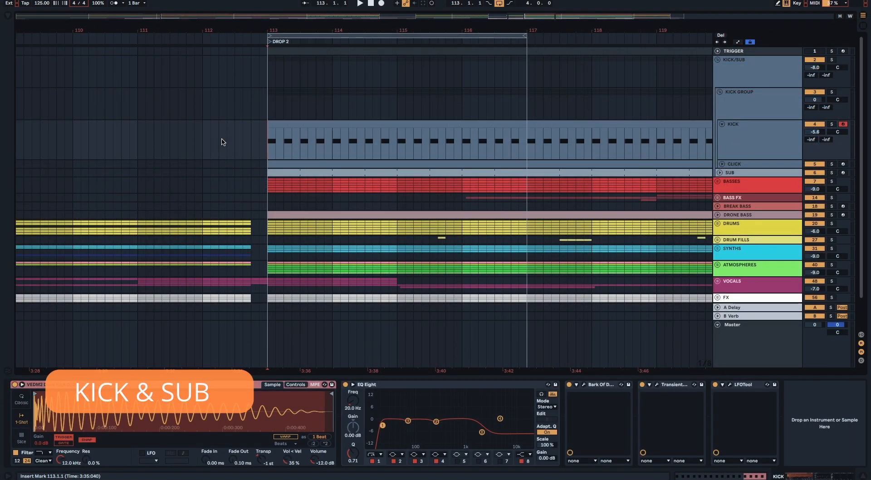
# Step: Play the DROP 2 loop from bar 113 and audition the KICK track in solo, clearing the solo and stopping when done
pyautogui.press('space')
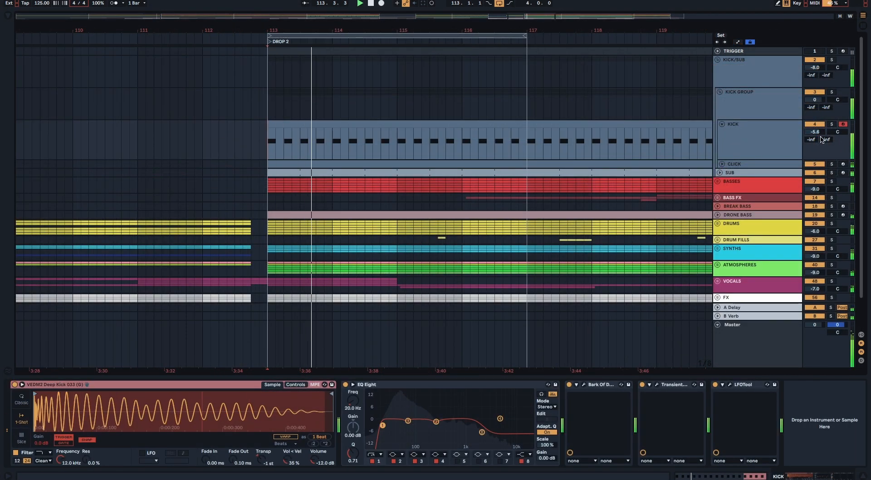
pyautogui.click(832, 124)
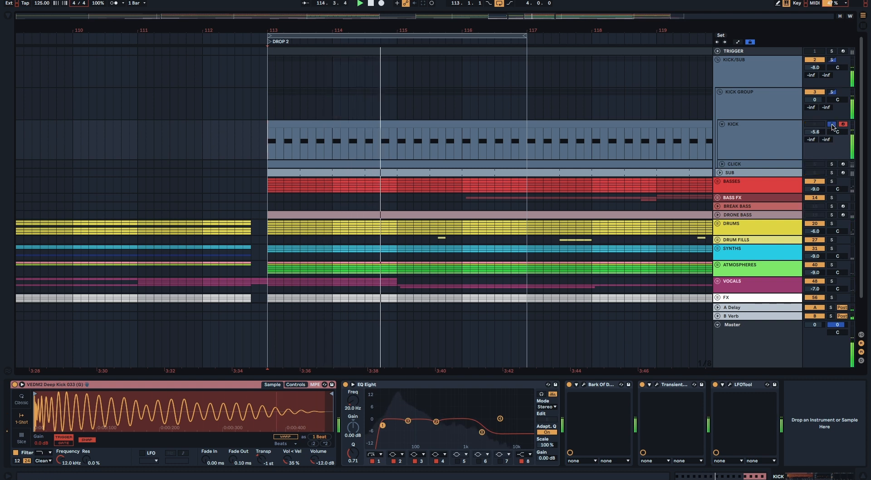
pyautogui.click(831, 125)
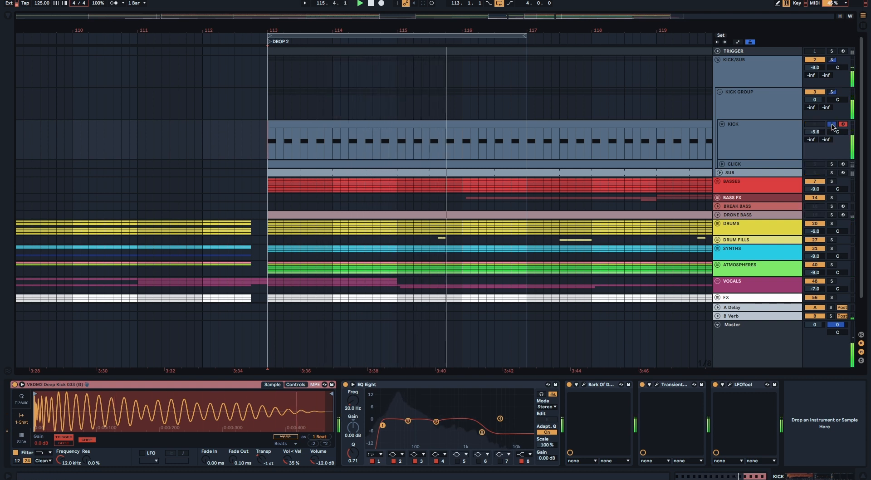
pyautogui.press('space')
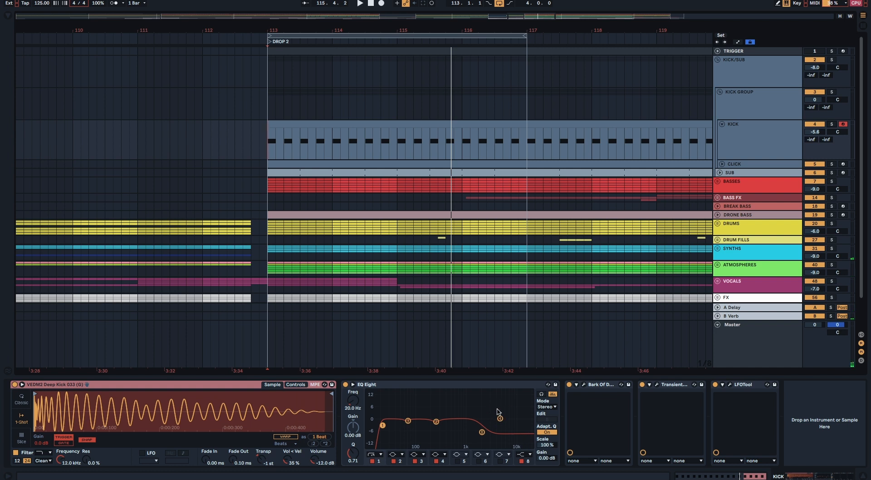
# Step: Examine the Bark Of Dog plugin on KICK and play the loop from bar 113 while toggling the plugin for comparison
pyautogui.click(585, 385)
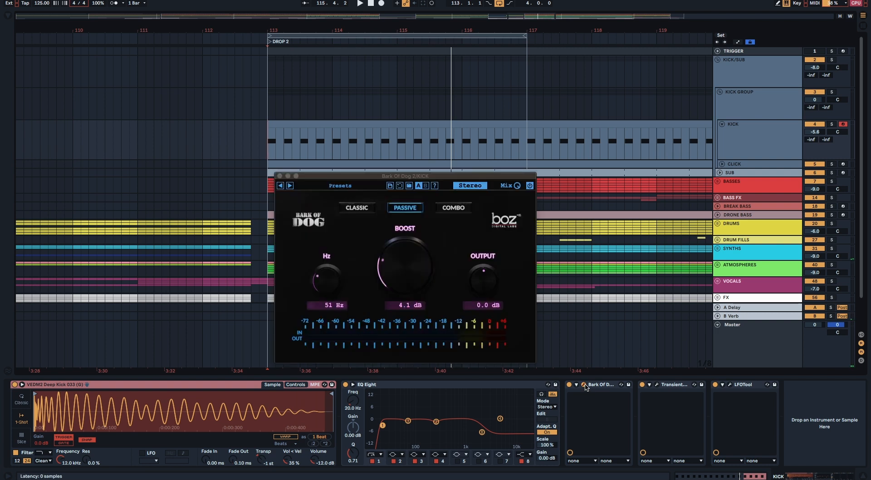
pyautogui.moveTo(404, 178); pyautogui.dragTo(426, 171)
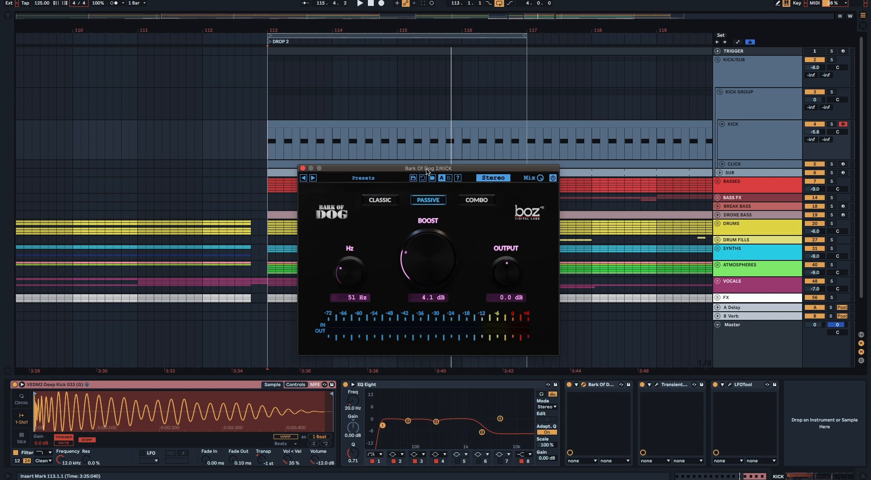
pyautogui.press('space')
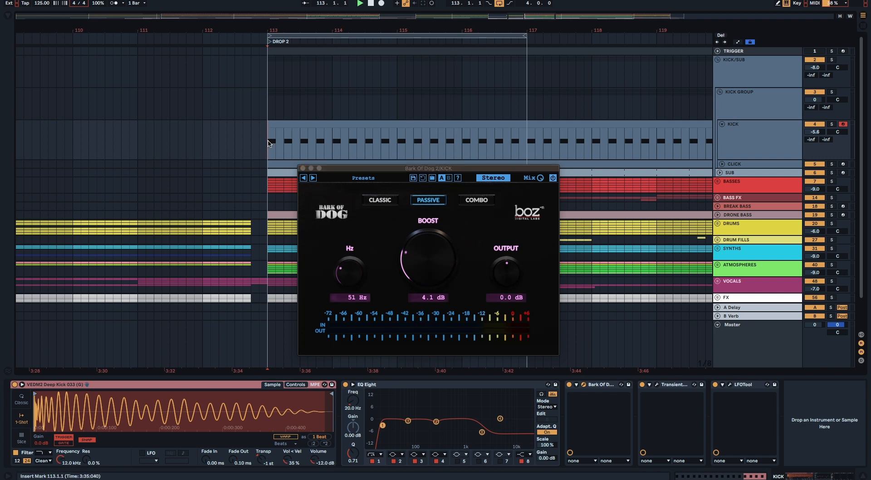
pyautogui.click(568, 384)
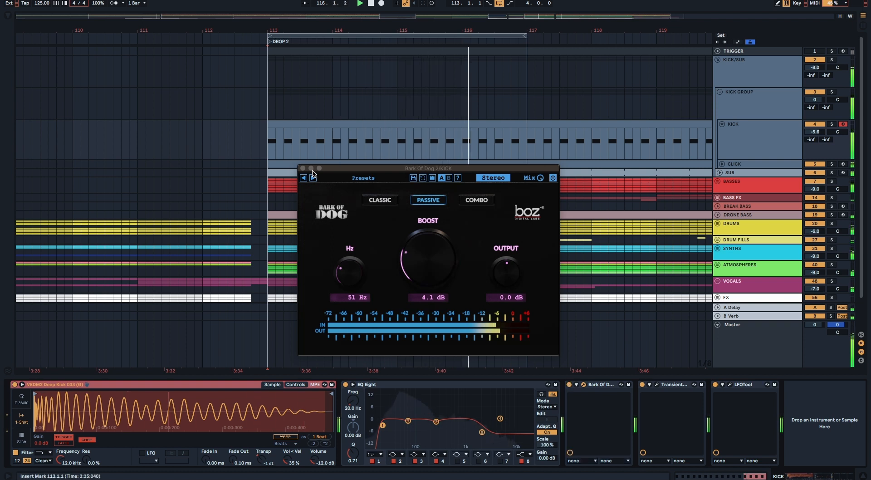
# Step: Stop playback and examine the Transient Master settings on KICK, closing the plugin when done
pyautogui.press('space')
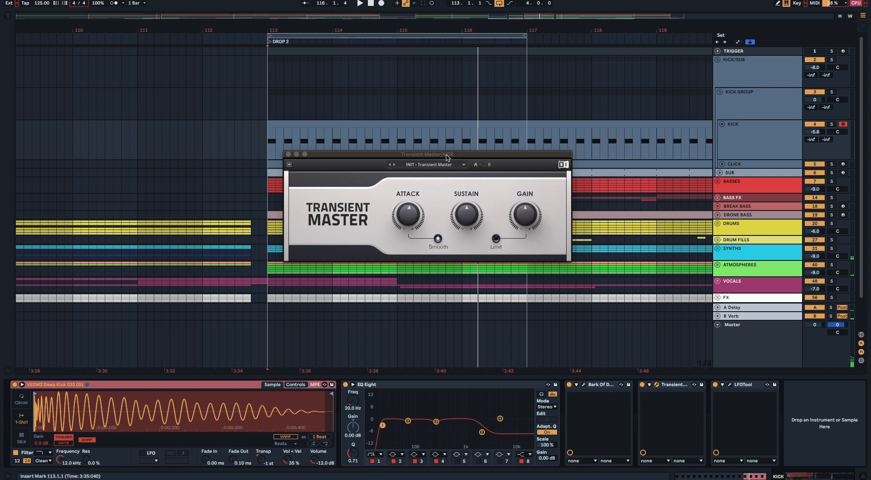
pyautogui.moveTo(447, 157); pyautogui.dragTo(460, 142)
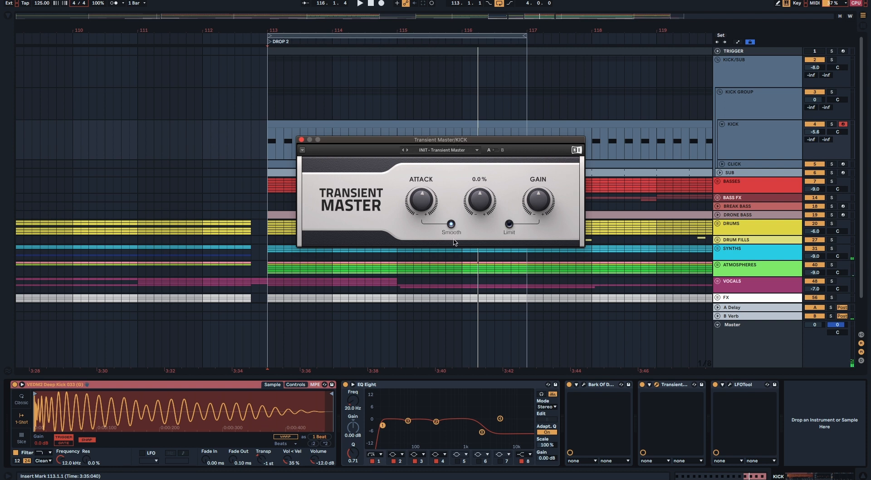
pyautogui.click(301, 140)
# Step: Examine the LFOTool volume curve on KICK and compare the loop from bar 113 with the plugin bypassed and re-enabled
pyautogui.click(729, 384)
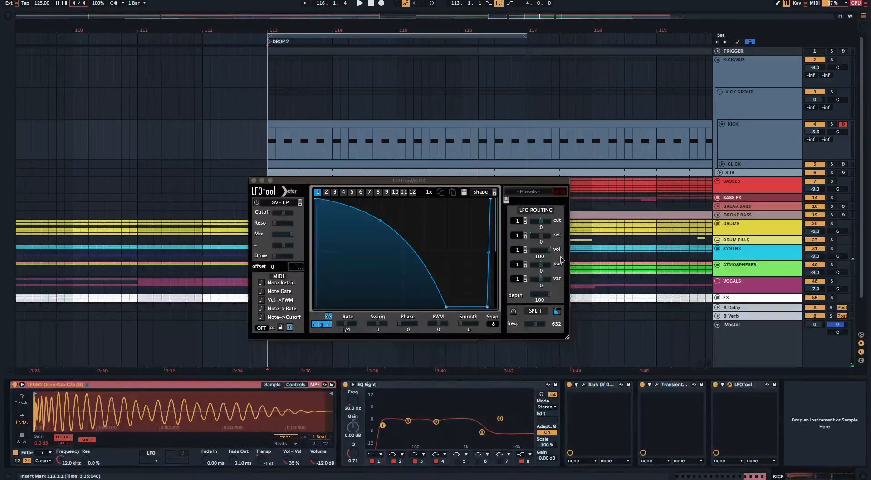
pyautogui.moveTo(355, 181); pyautogui.dragTo(390, 186)
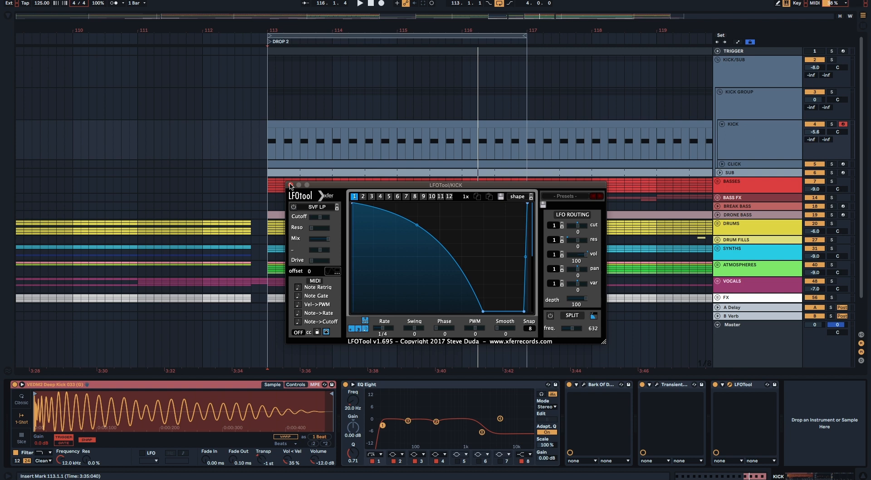
pyautogui.click(265, 155)
pyautogui.press('space')
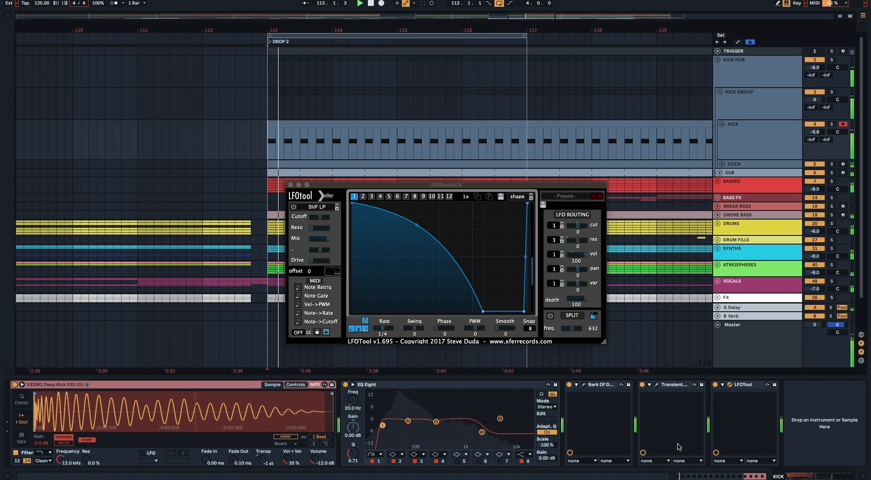
pyautogui.click(715, 384)
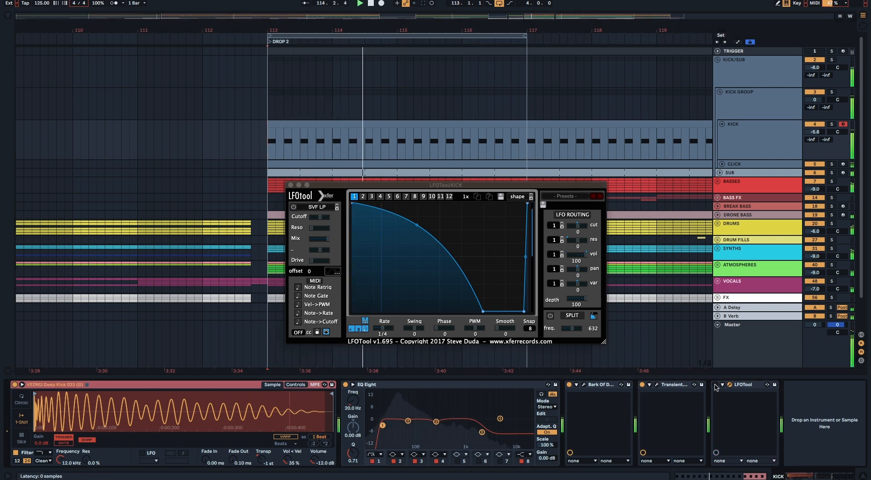
pyautogui.click(715, 385)
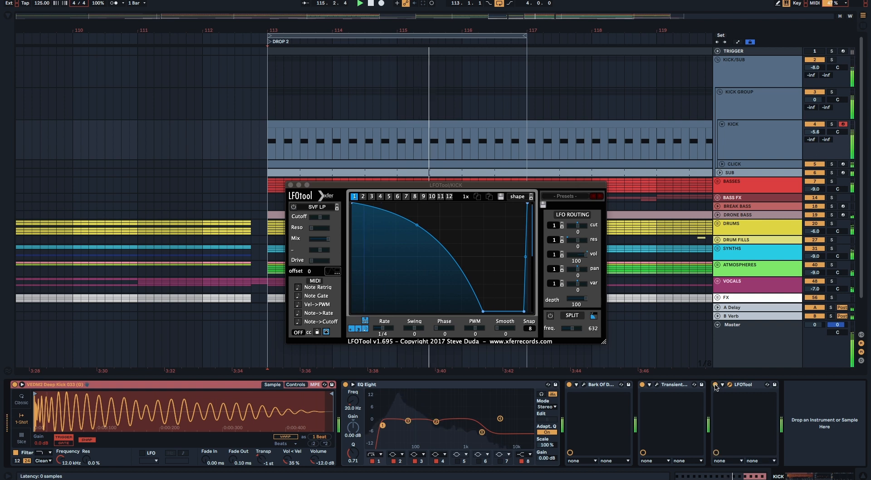
# Step: Unfold the CLICK track and examine its Kick 2 synth, closing the plugin when done
pyautogui.click(757, 166)
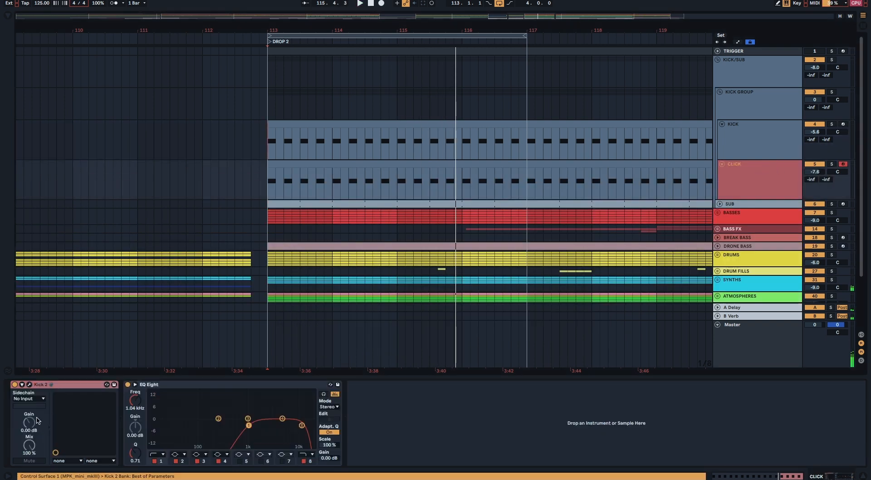
pyautogui.click(29, 384)
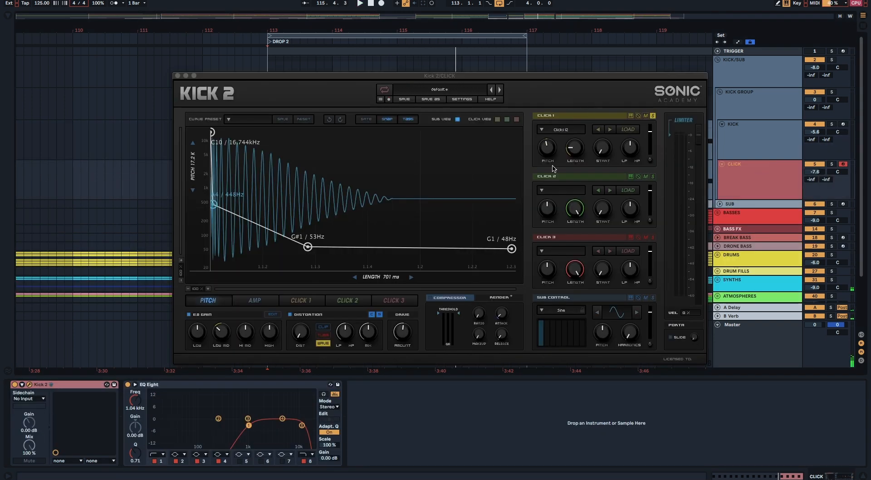
pyautogui.click(177, 75)
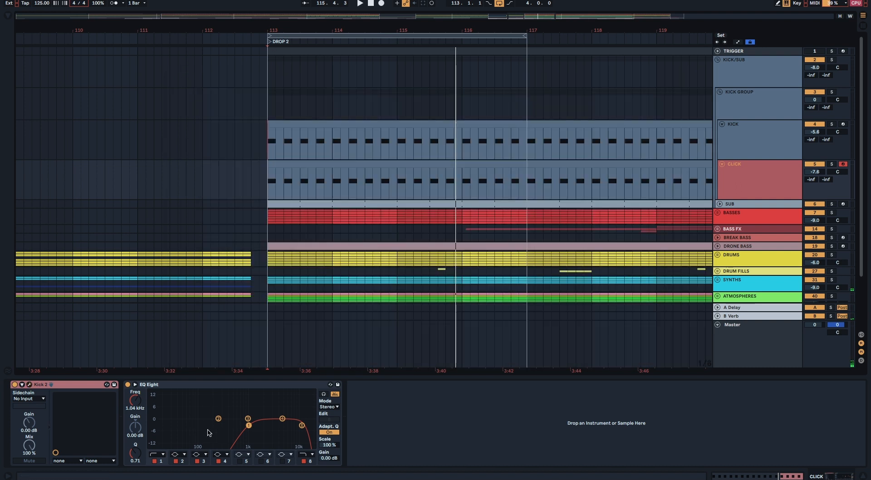
# Step: Play KICK and CLICK in solo from bar 113, toggling the CLICK solo off and on to compare
pyautogui.press('space')
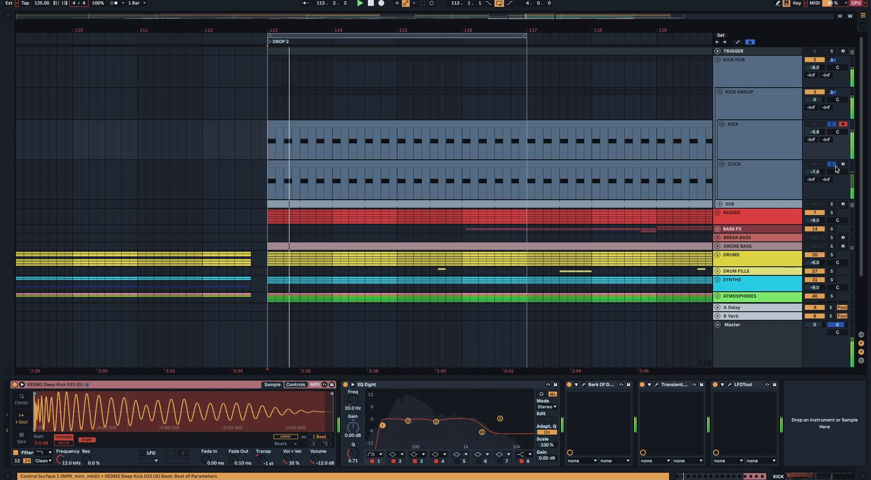
pyautogui.click(832, 164)
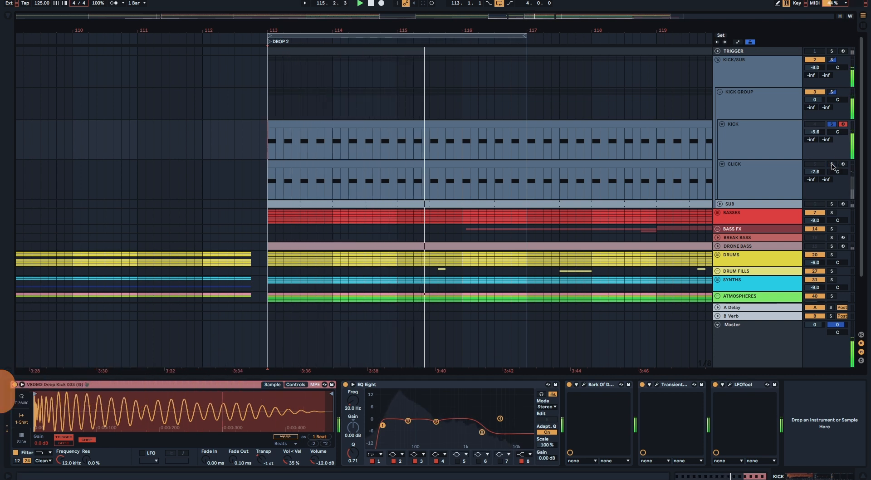
pyautogui.click(832, 165)
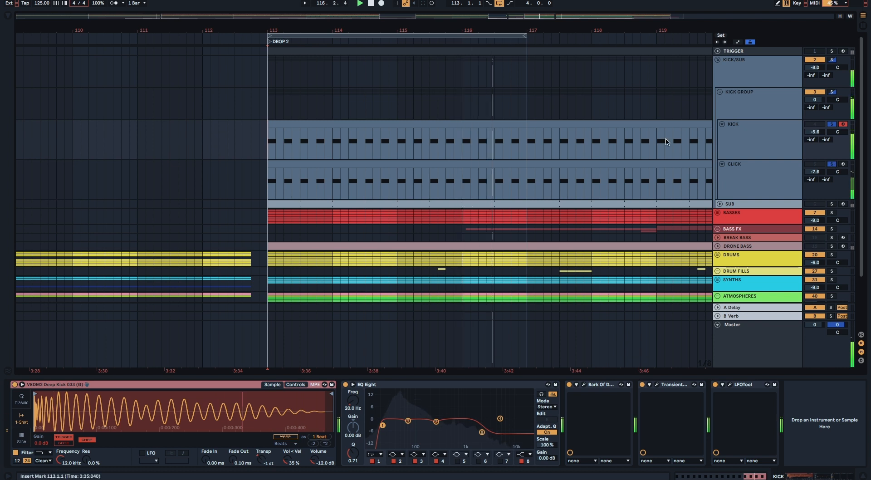
# Step: Solo KICK GROUP and open its Pro-Q 3 equalizer to examine the low-cut curve during playback
pyautogui.click(831, 92)
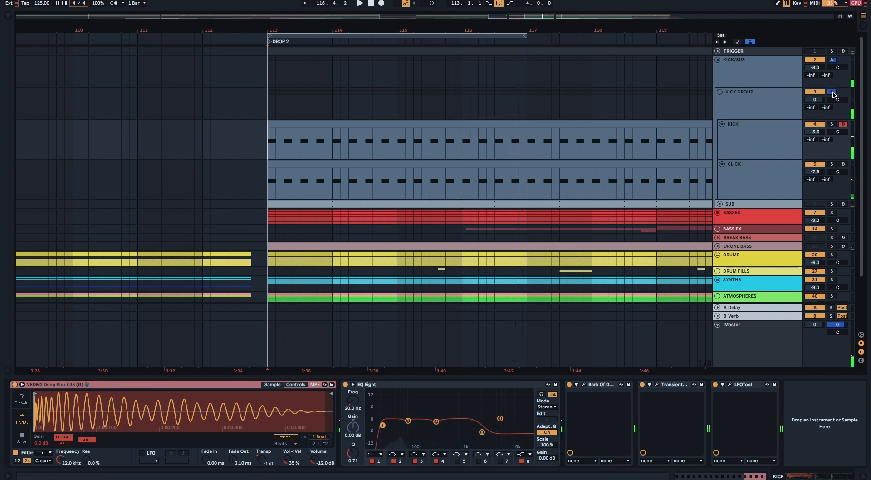
pyautogui.click(749, 107)
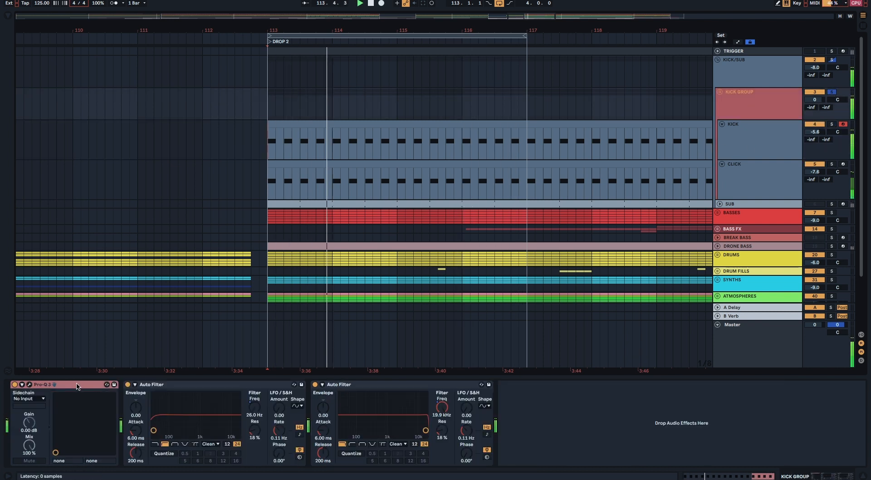
pyautogui.click(30, 385)
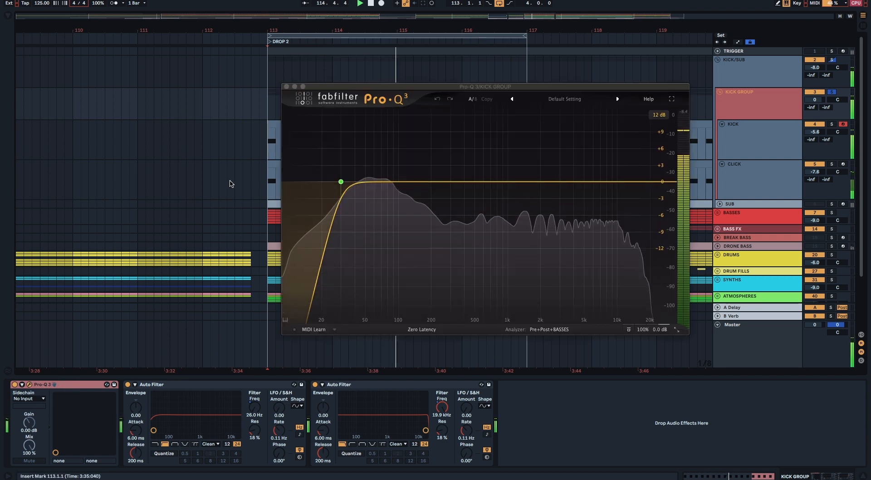
# Step: Close the KICK GROUP equalizer and examine the group's two Auto Filter devices before stopping playback
pyautogui.click(286, 86)
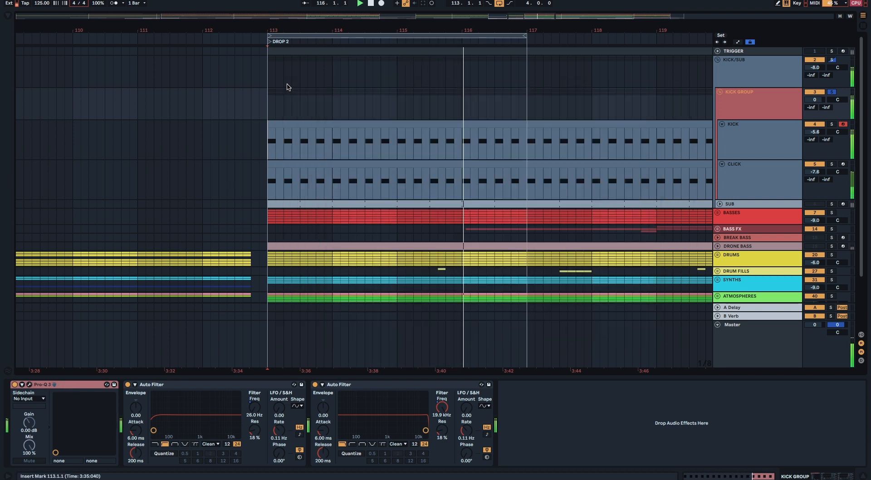
pyautogui.click(248, 384)
pyautogui.keyDown('shift'); pyautogui.click(384, 412); pyautogui.keyUp('shift')
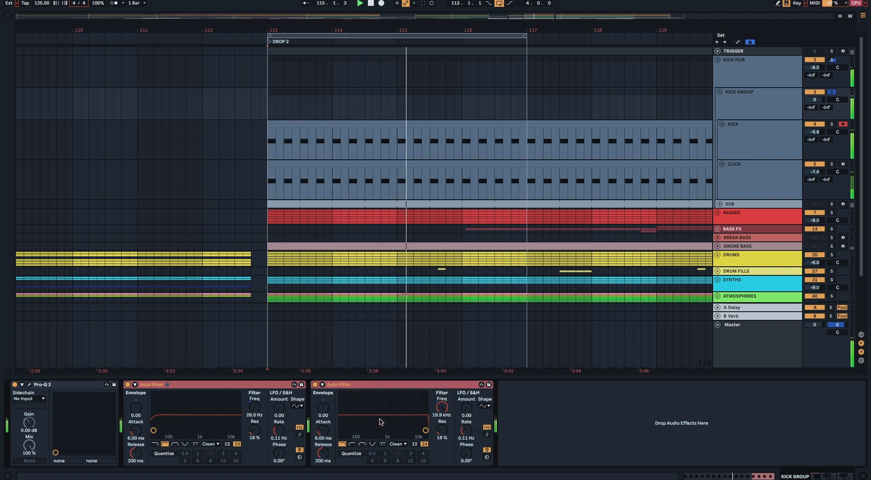
pyautogui.press('space')
# Step: Play SUB in solo from bar 113 and examine its Nexus synth preset, closing the plugin when done
pyautogui.click(831, 204)
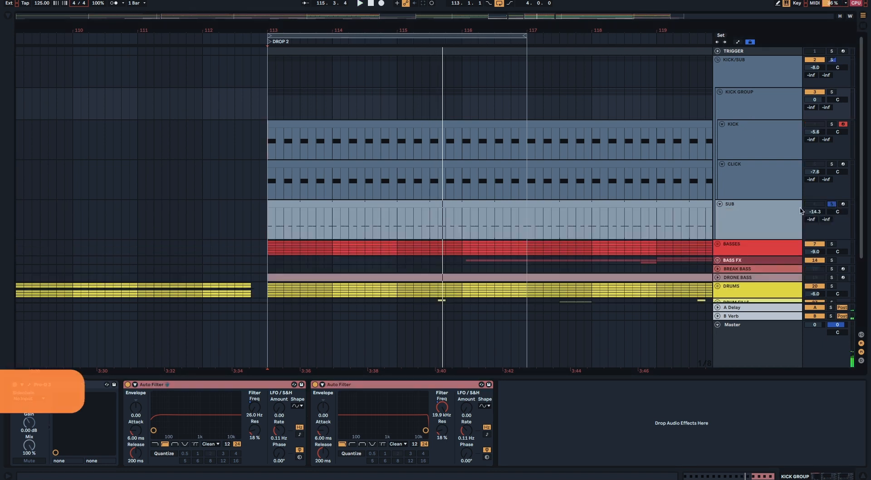
pyautogui.click(304, 204)
pyautogui.press('space')
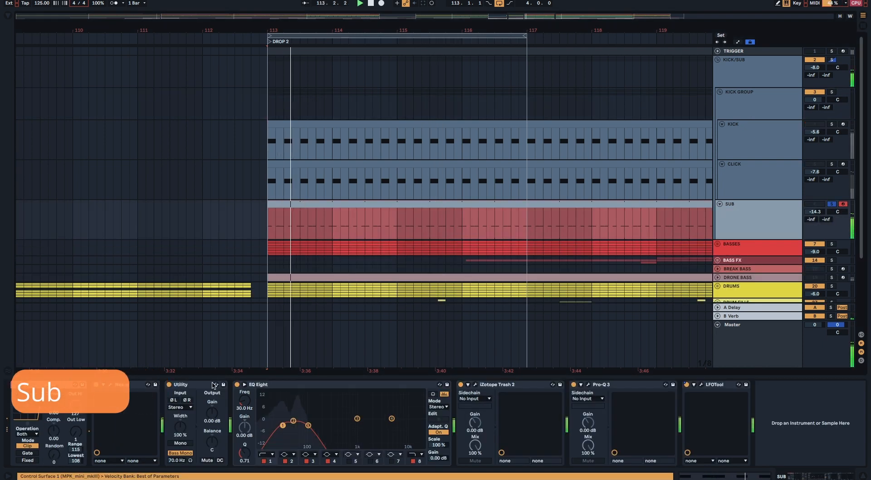
pyautogui.click(111, 384)
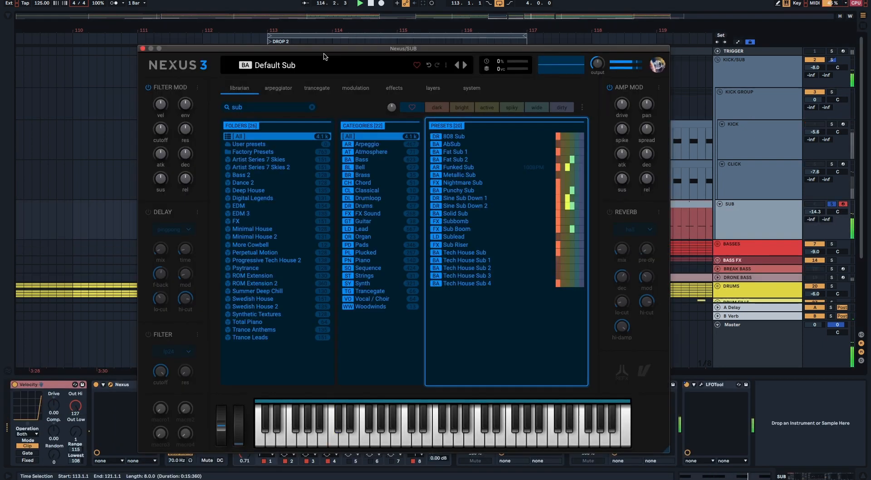
pyautogui.moveTo(321, 47); pyautogui.dragTo(287, 46)
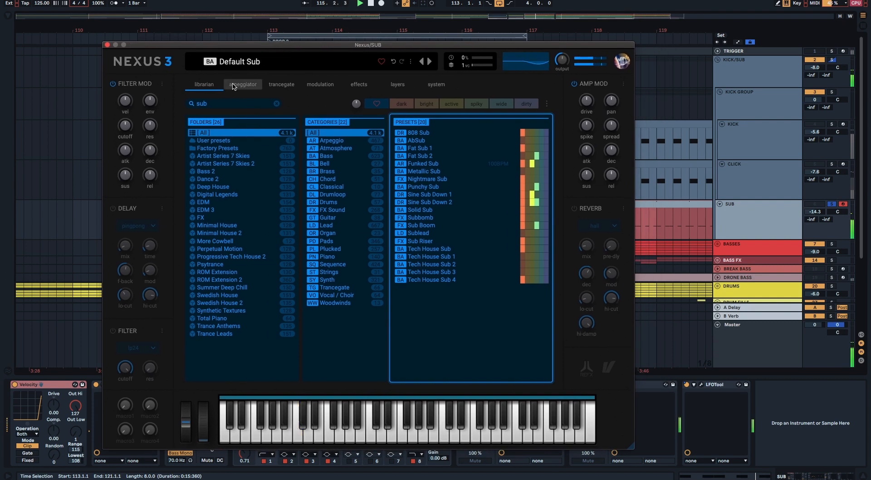
pyautogui.click(107, 44)
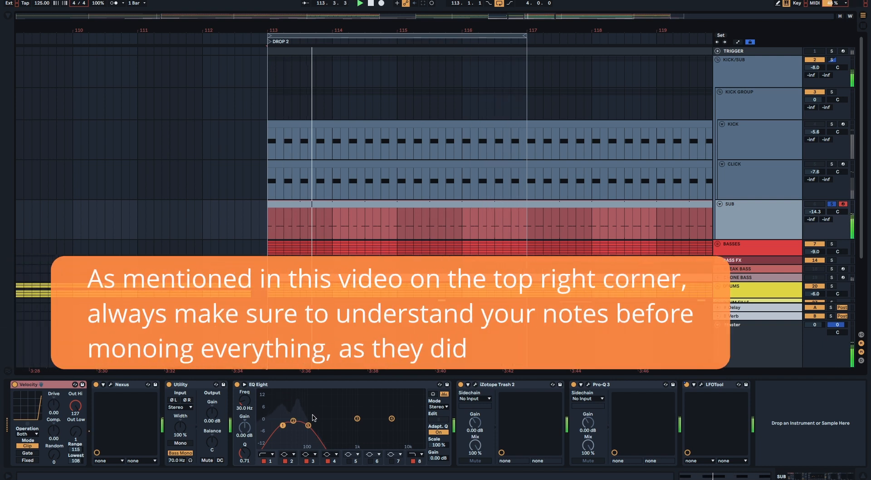
# Step: Examine the iZotope Trash 2 saturation and the Pro-Q 3 low cut on SUB, closing each plugin when done
pyautogui.click(475, 385)
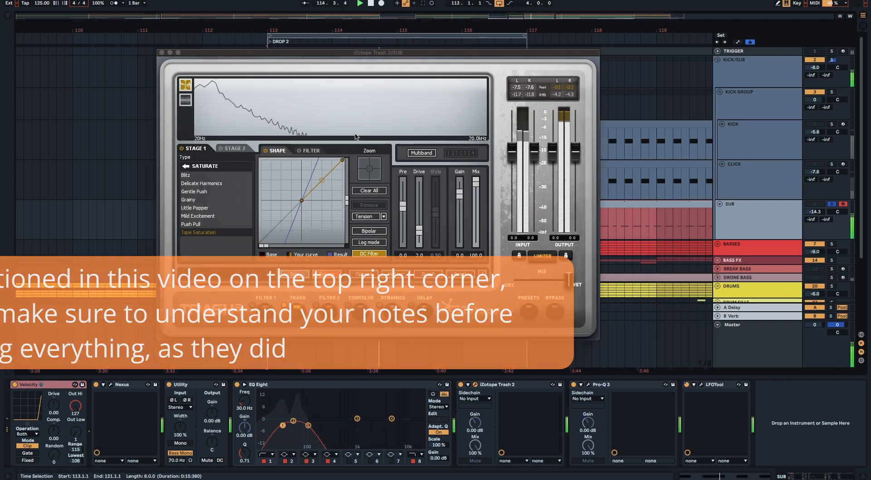
pyautogui.click(161, 53)
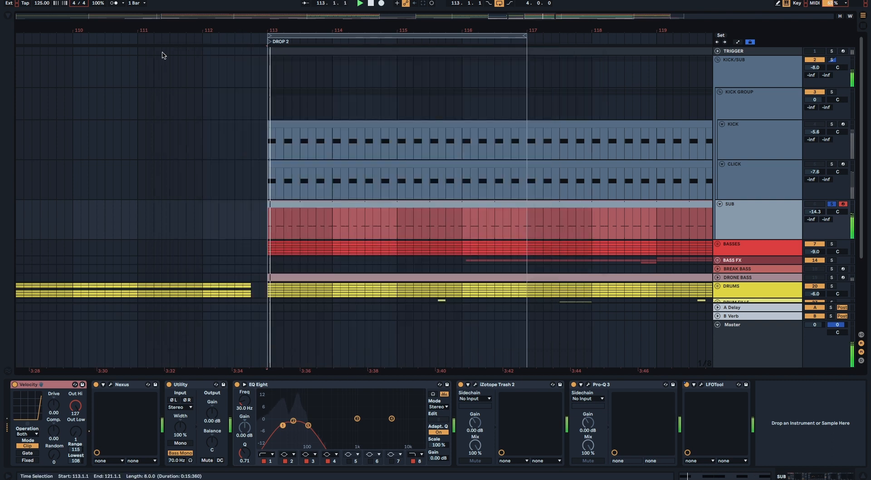
pyautogui.click(588, 384)
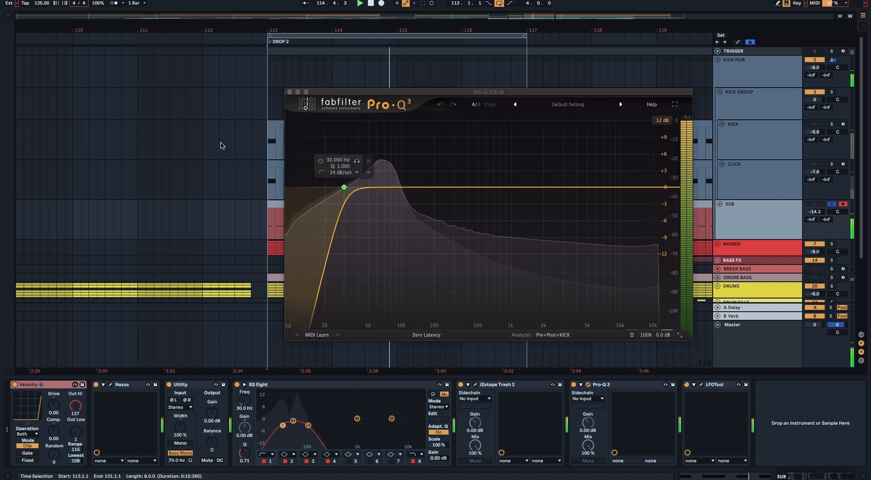
pyautogui.click(290, 92)
# Step: Examine the LFOTool volume curve on SUB, closing the plugin when done
pyautogui.click(701, 385)
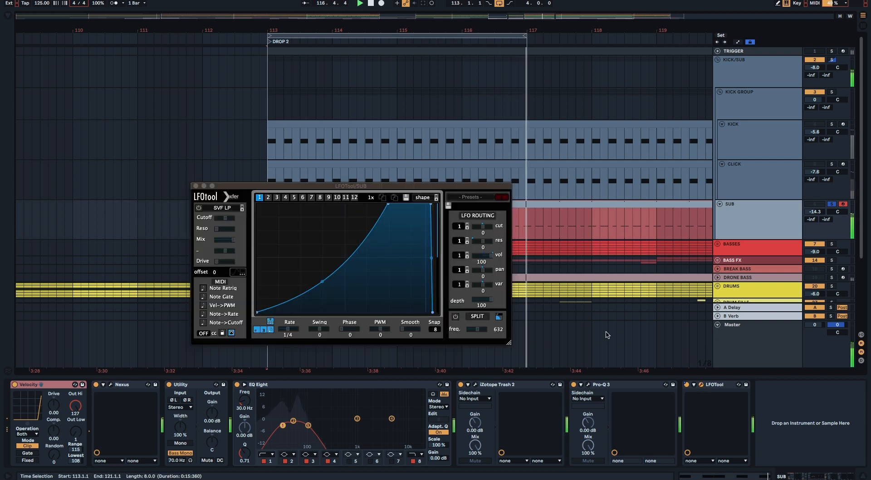
pyautogui.moveTo(298, 186); pyautogui.dragTo(309, 162)
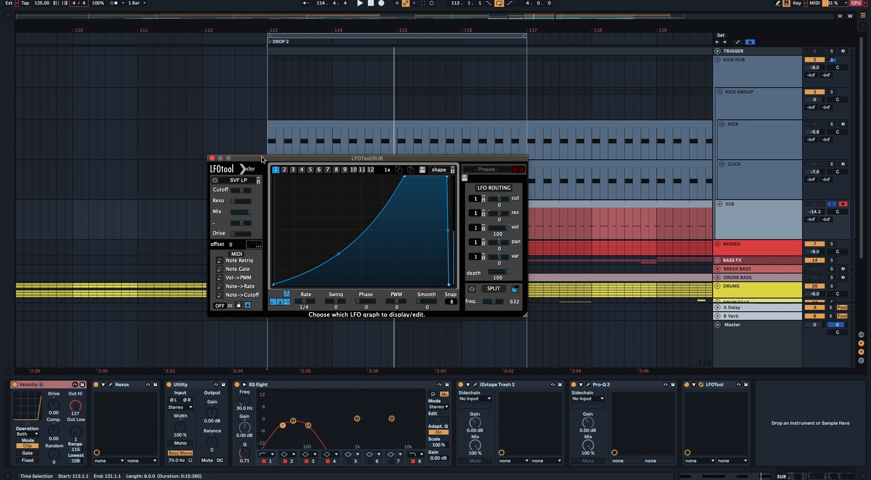
pyautogui.click(212, 158)
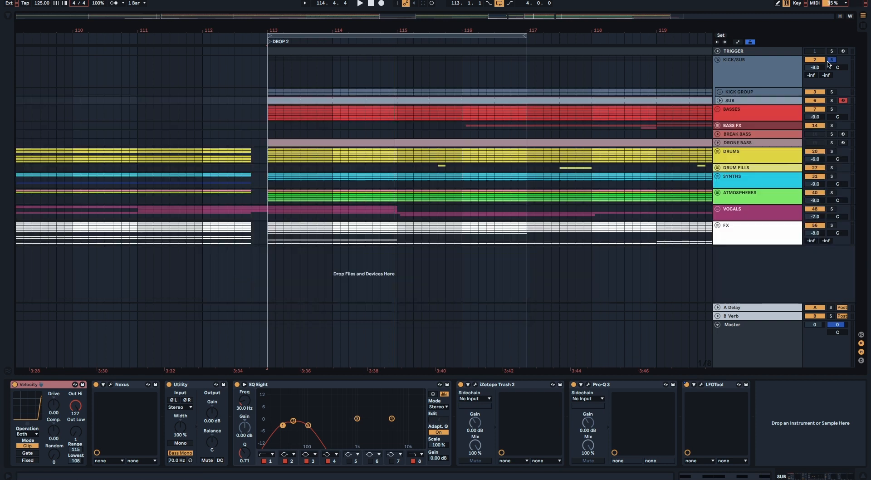
# Step: Play the KICK/SUB group from bar 113 and compare the sound with its Glue Compressor bypassed and re-enabled
pyautogui.click(271, 74)
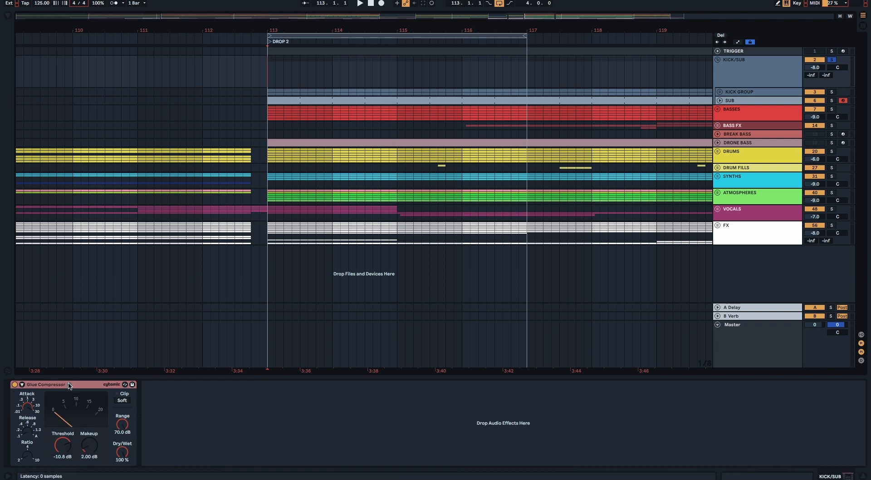
pyautogui.press('space')
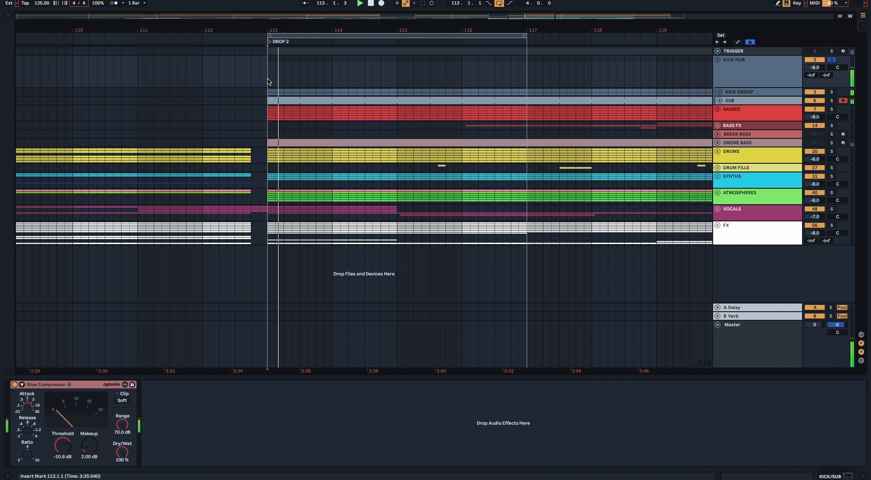
pyautogui.click(15, 385)
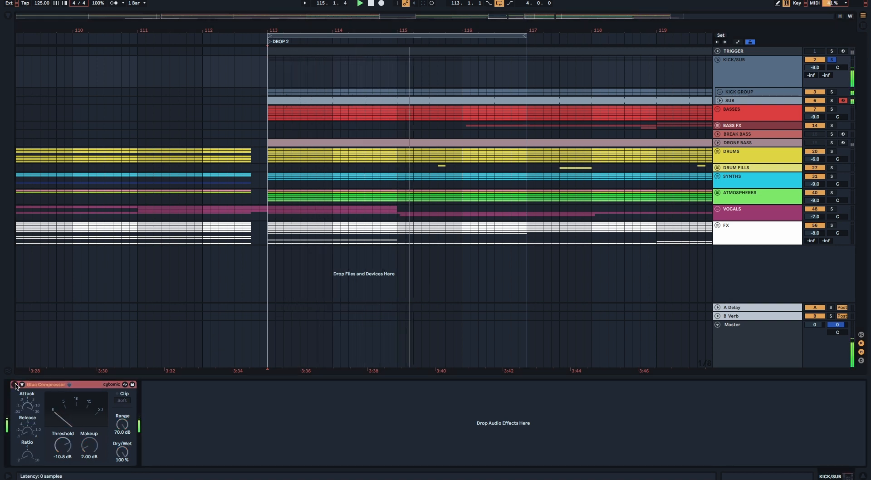
pyautogui.click(15, 385)
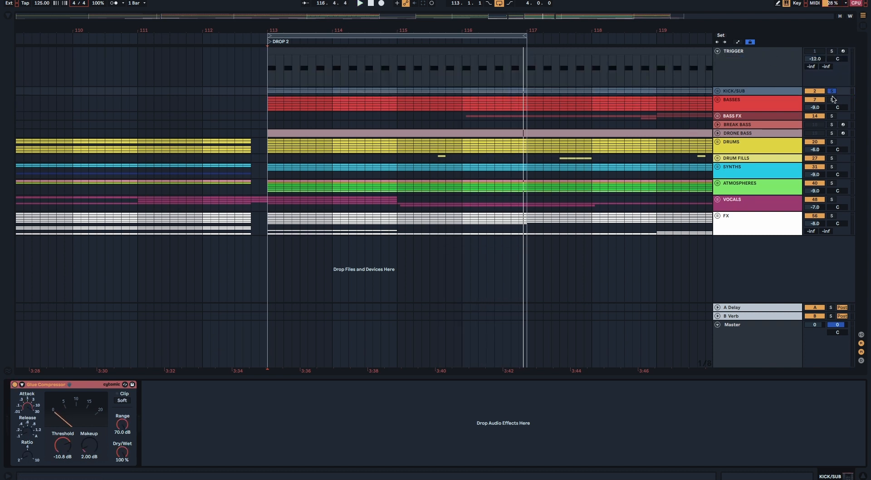
# Step: Take KICK/SUB out of solo and review the device chains of TRIGGER, BASSES, SYNTHS and ATMOSPHERES
pyautogui.click(831, 92)
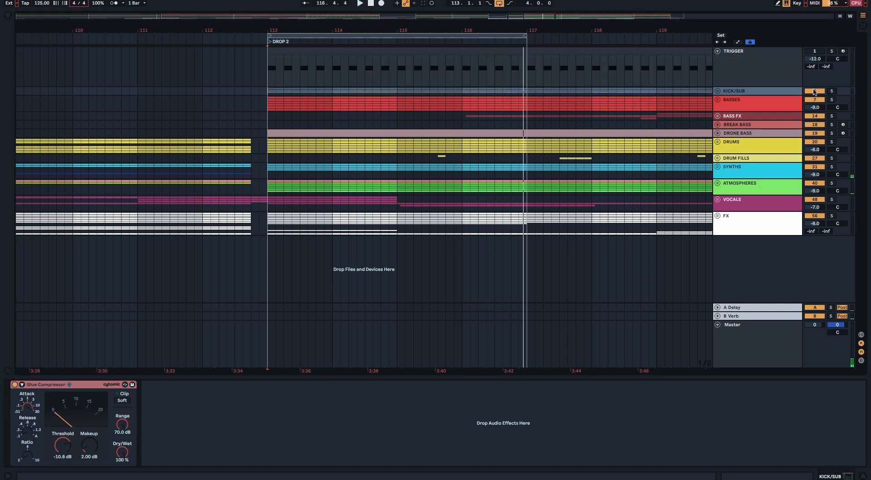
pyautogui.click(743, 63)
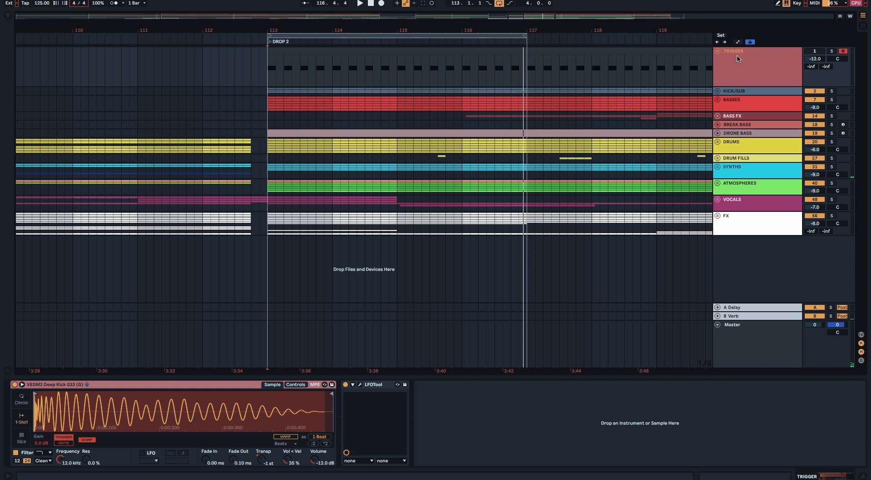
pyautogui.click(732, 106)
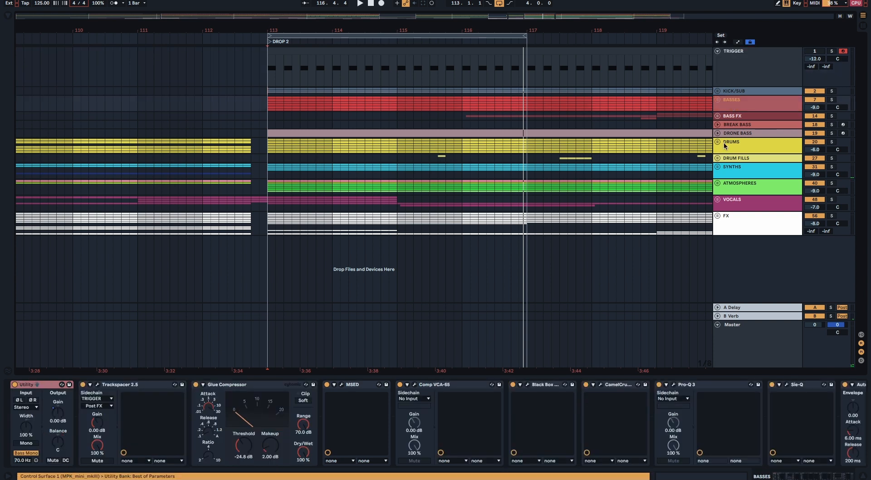
pyautogui.click(736, 166)
pyautogui.click(738, 185)
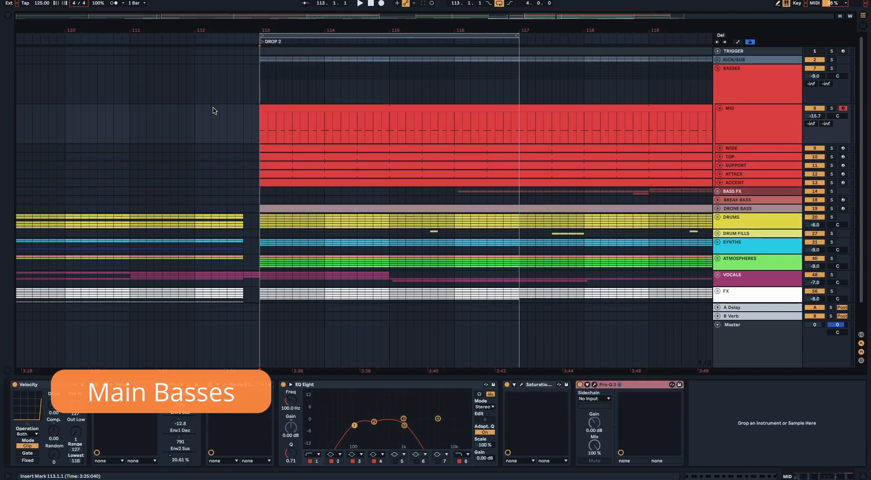
# Step: Play the BASSES group in solo from bar 113 and examine the notes in the MID clip
pyautogui.press('space')
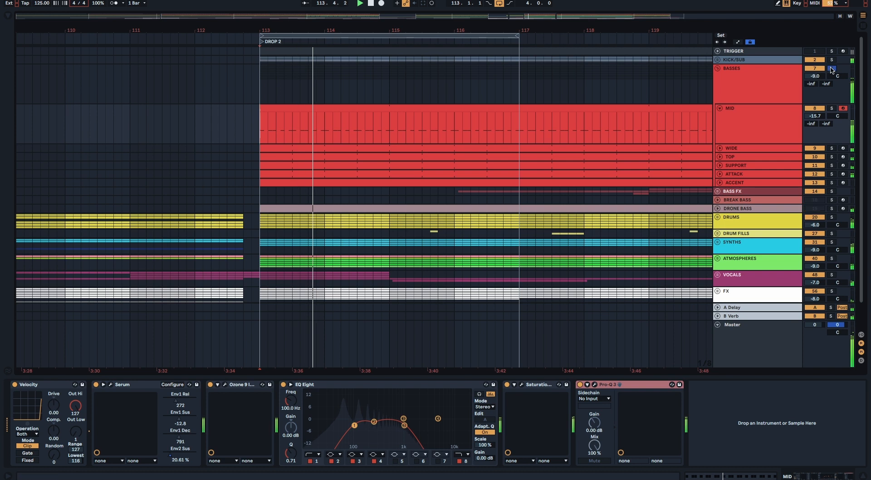
pyautogui.doubleClick(402, 110)
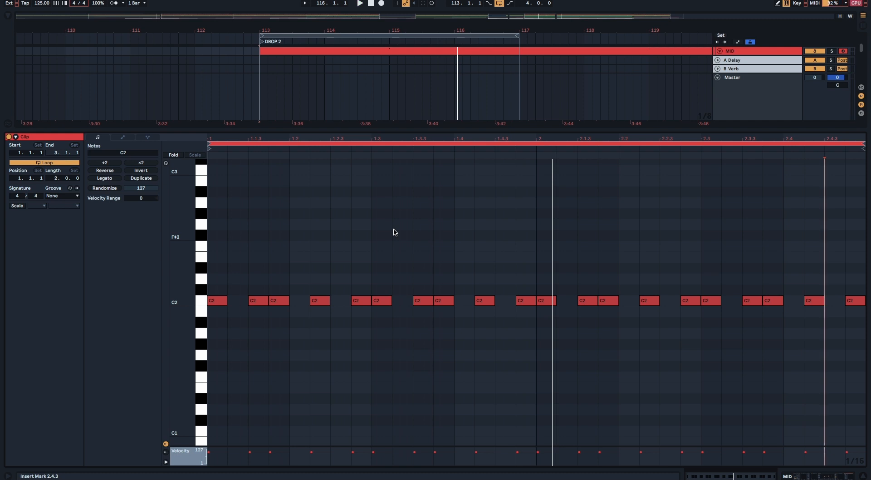
pyautogui.click(795, 476)
pyautogui.scroll(2, 403, 179)
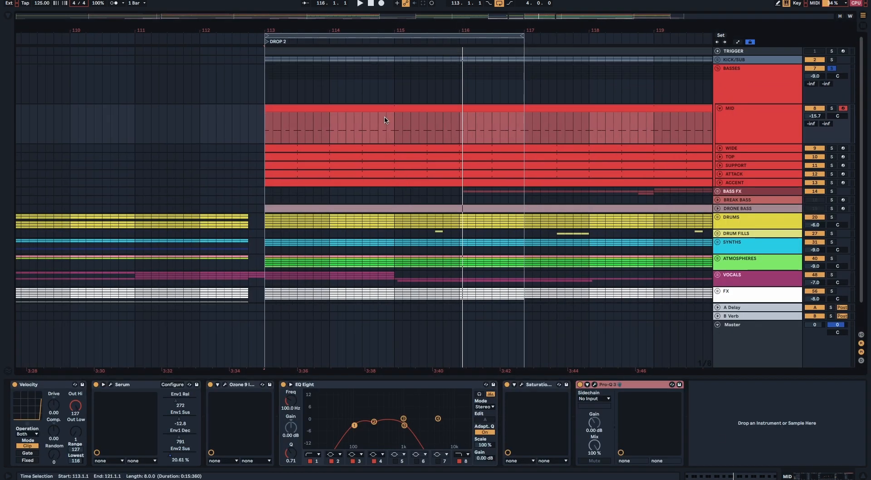
# Step: Play MID in solo and examine its Serum patch, closing the synth when done
pyautogui.press('space')
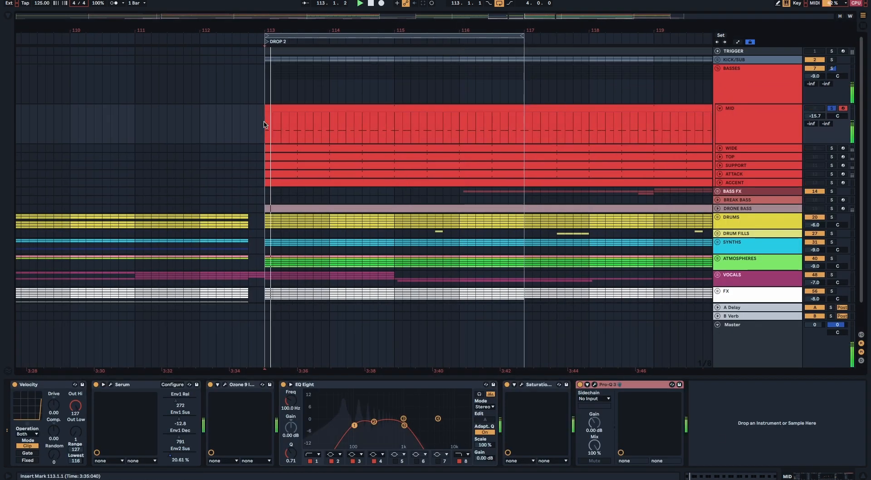
pyautogui.click(110, 384)
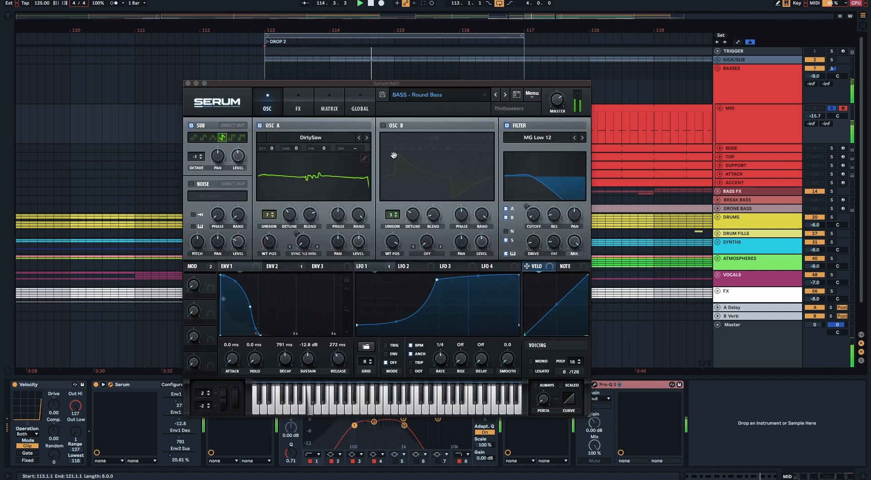
pyautogui.click(187, 84)
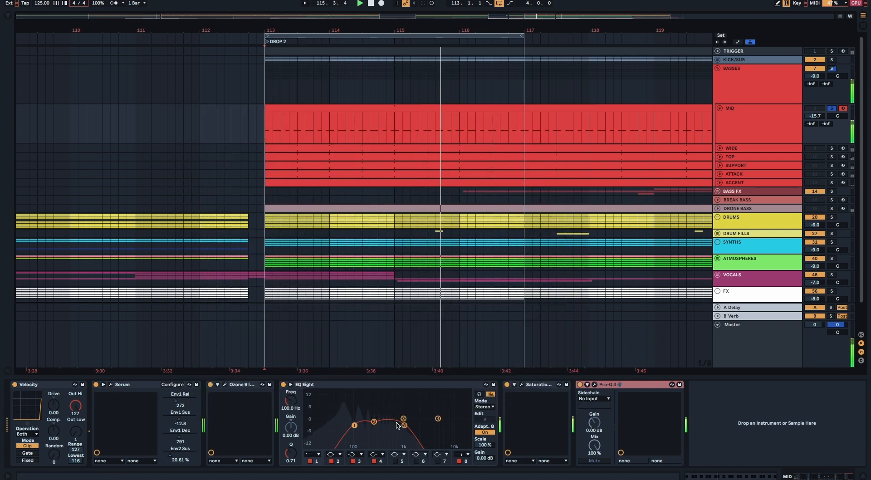
# Step: Examine the Saturation Knob and the Pro-Q 3 notch on MID during playback, closing each plugin when done
pyautogui.click(521, 384)
pyautogui.moveTo(295, 98); pyautogui.dragTo(289, 96)
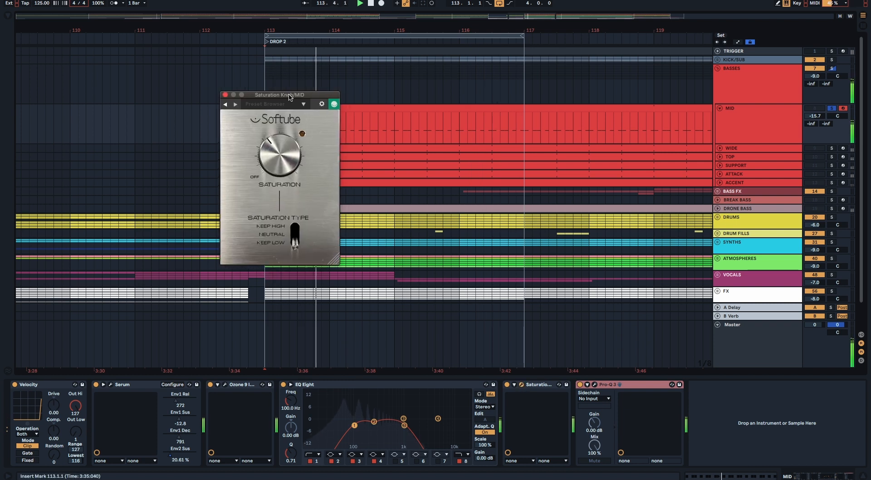
pyautogui.click(510, 384)
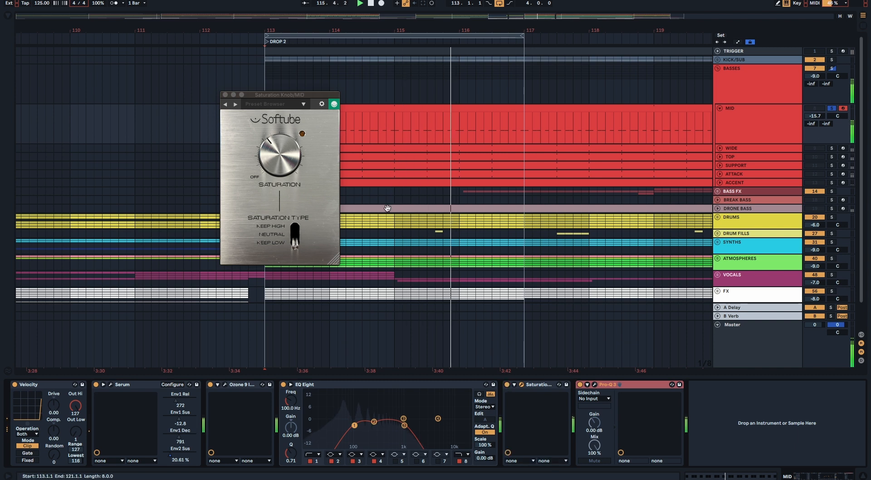
pyautogui.click(242, 95)
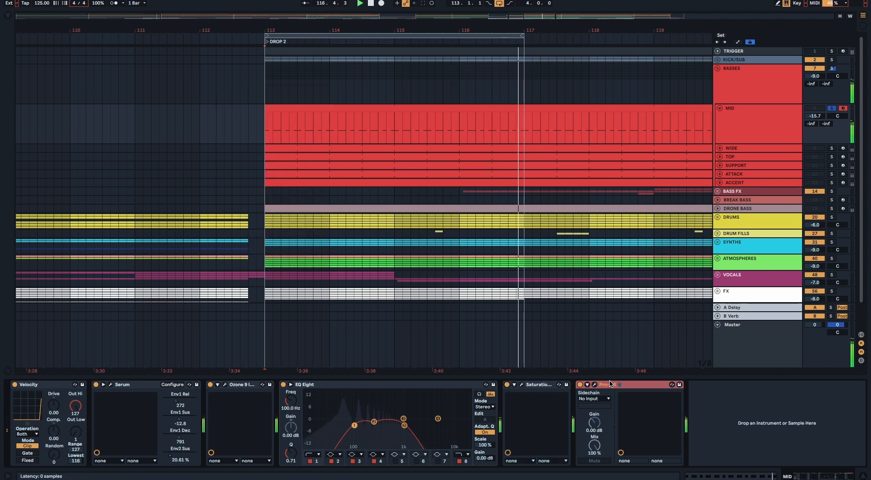
pyautogui.click(595, 385)
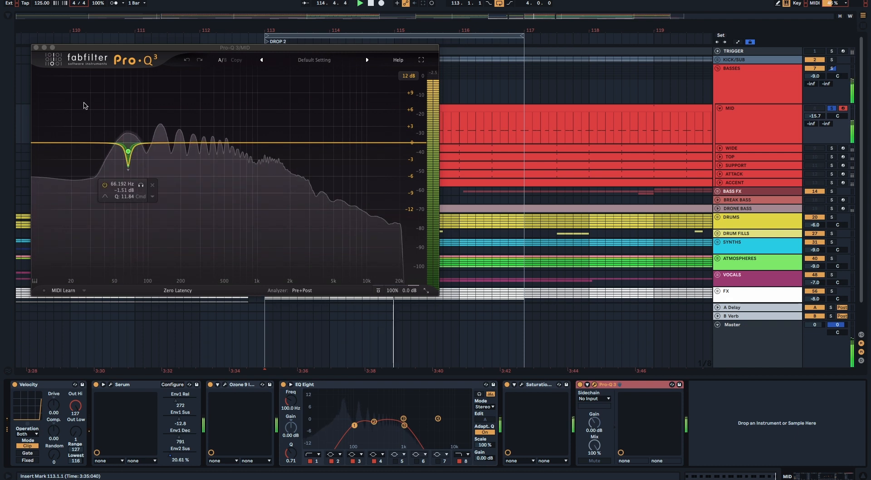
pyautogui.click(37, 49)
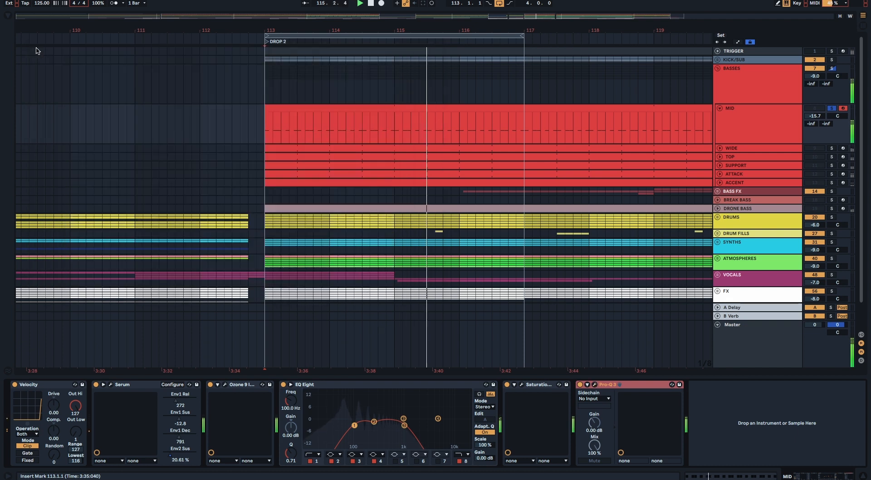
# Step: Add WIDE and TOP to the soloed MID bass and review both tracks' device chains during playback
pyautogui.click(738, 149)
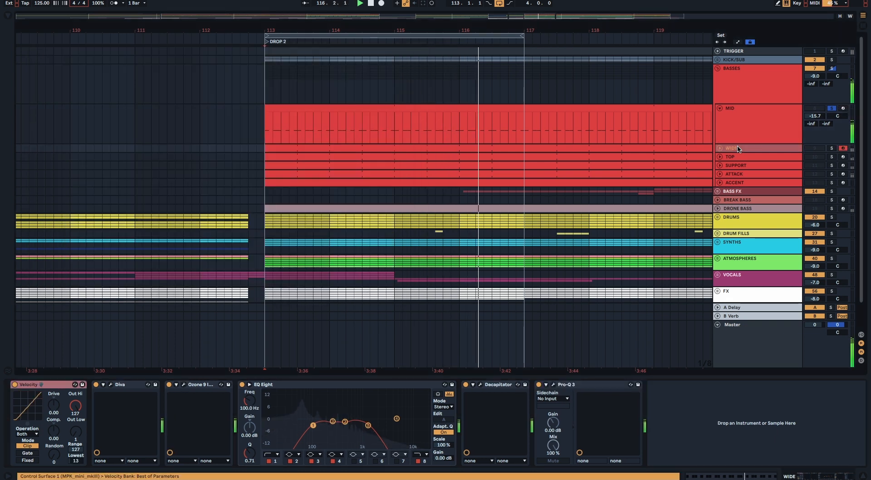
pyautogui.click(831, 148)
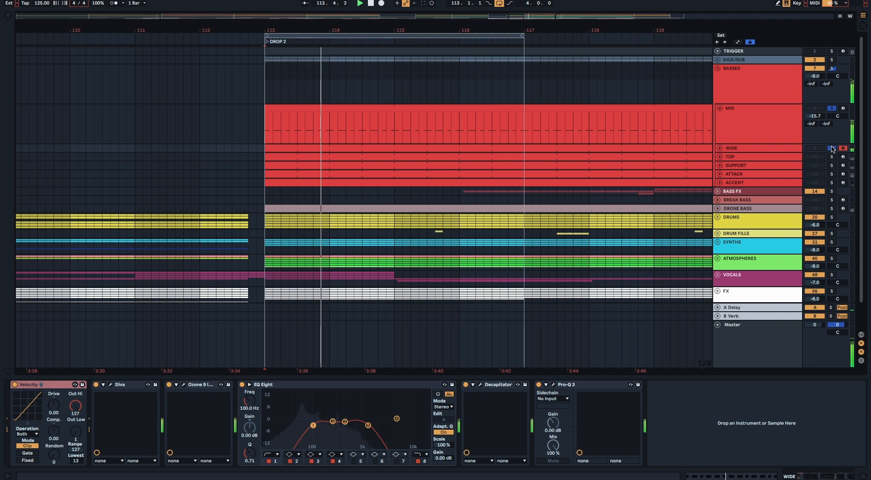
pyautogui.click(745, 157)
pyautogui.click(831, 156)
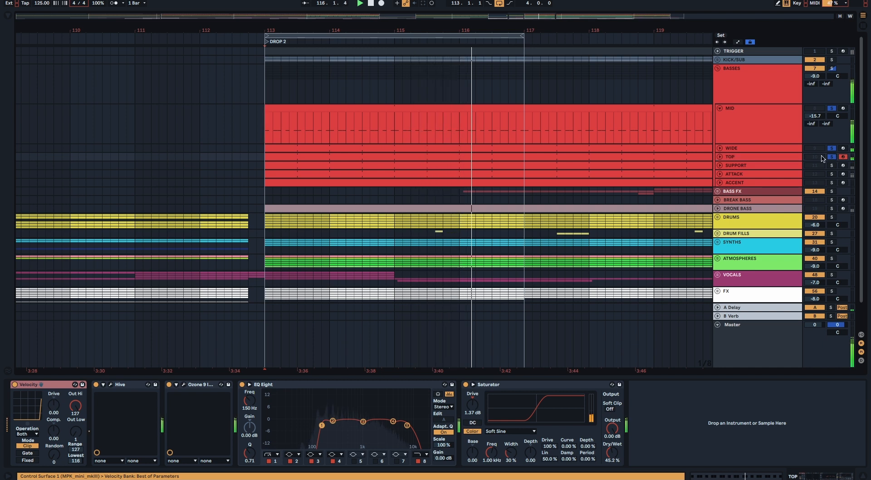
# Step: Add SUPPORT, ATTACK and ACCENT to the soloed basses and review each track's device chain during playback
pyautogui.click(744, 167)
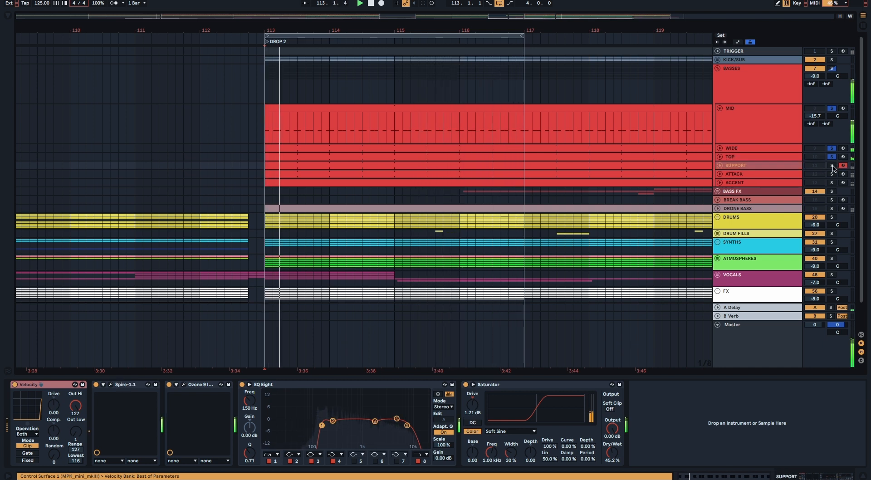
pyautogui.click(832, 166)
pyautogui.click(833, 175)
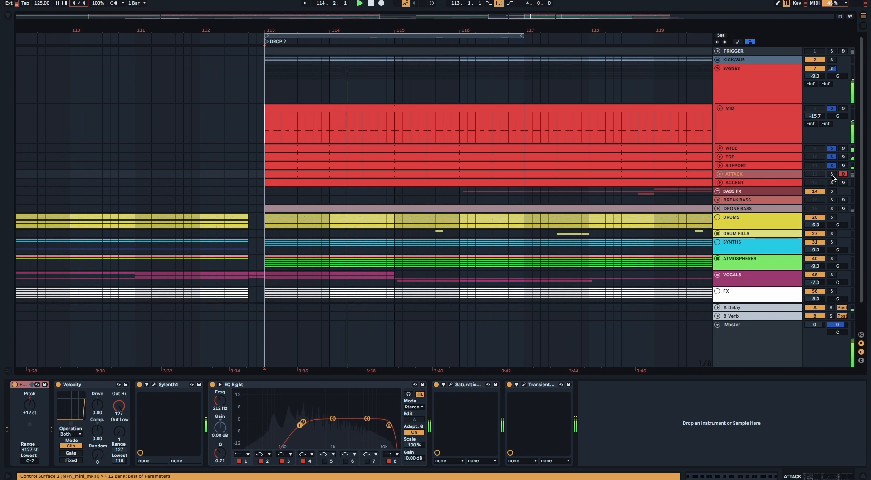
pyautogui.click(832, 175)
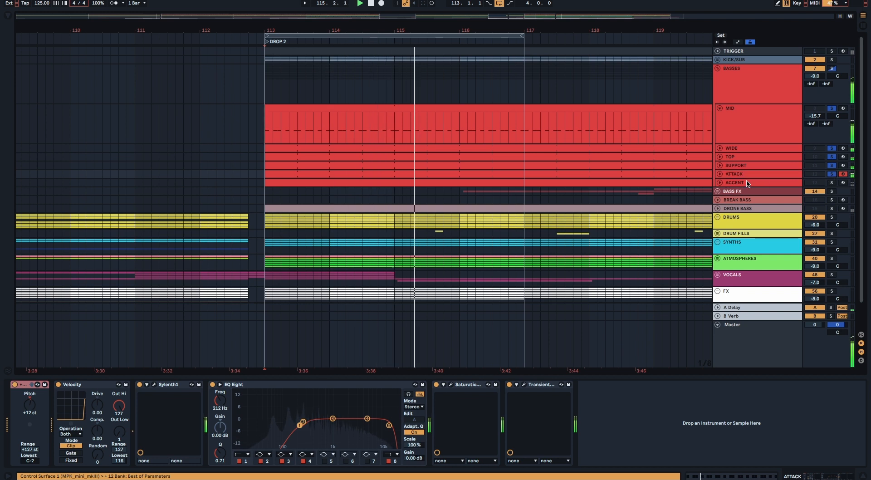
pyautogui.click(770, 184)
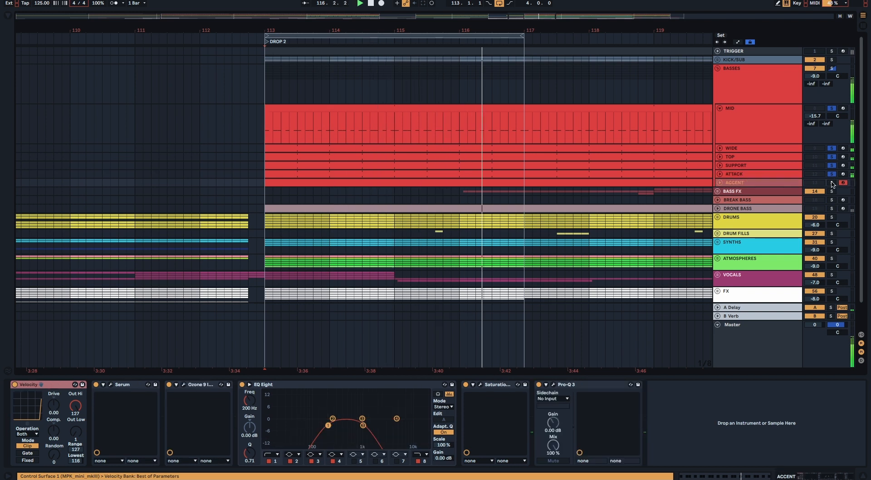
pyautogui.click(832, 183)
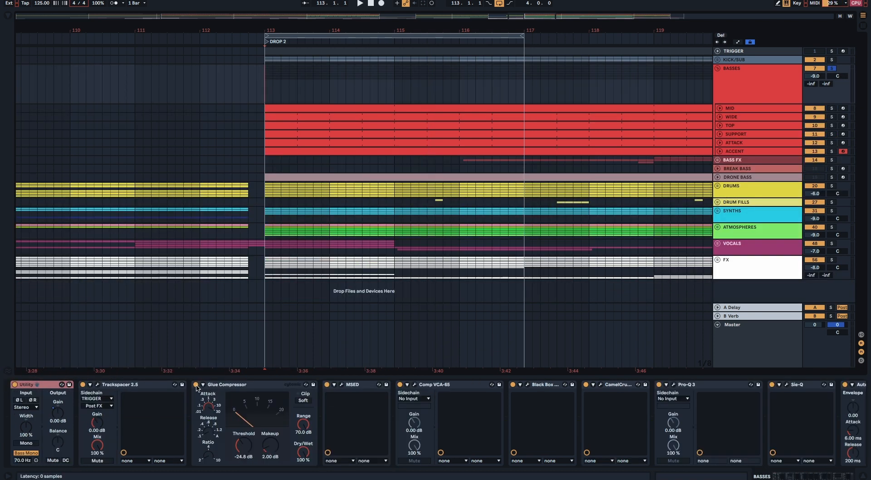
# Step: Play the soloed BASSES group and compare its sound with the Glue Compressor bypassed and re-enabled
pyautogui.press('space')
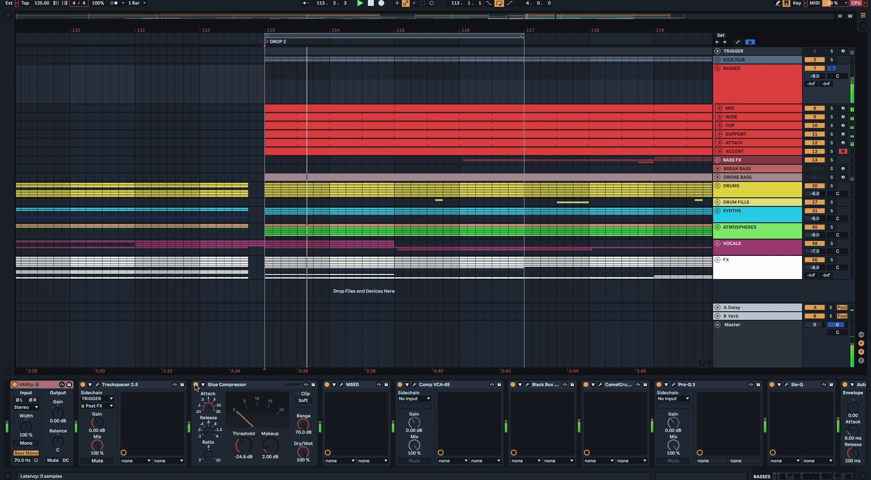
pyautogui.click(195, 384)
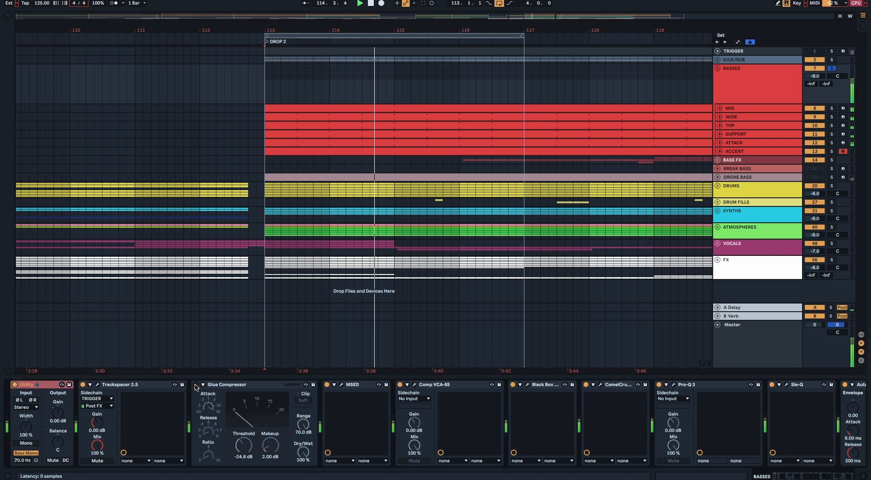
pyautogui.click(196, 384)
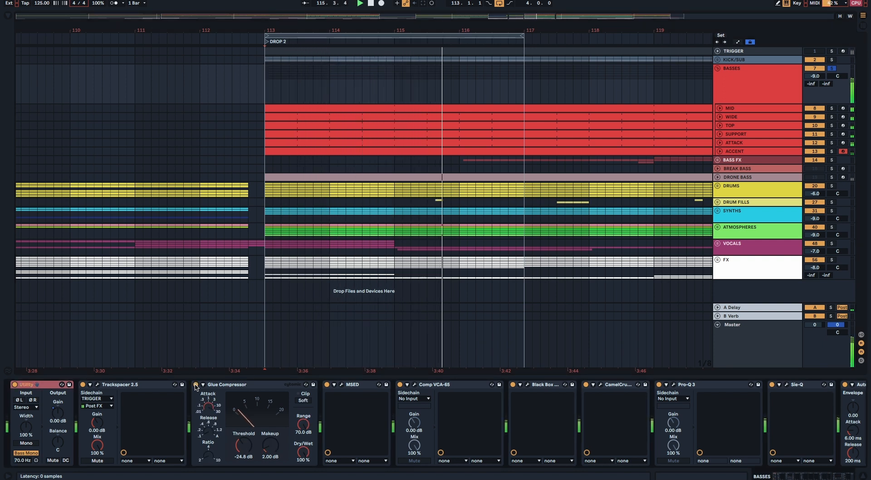
# Step: Examine the MSED mid and side gains on BASSES, close the plugin, and compare playback with MSED bypassed and re-enabled
pyautogui.click(342, 385)
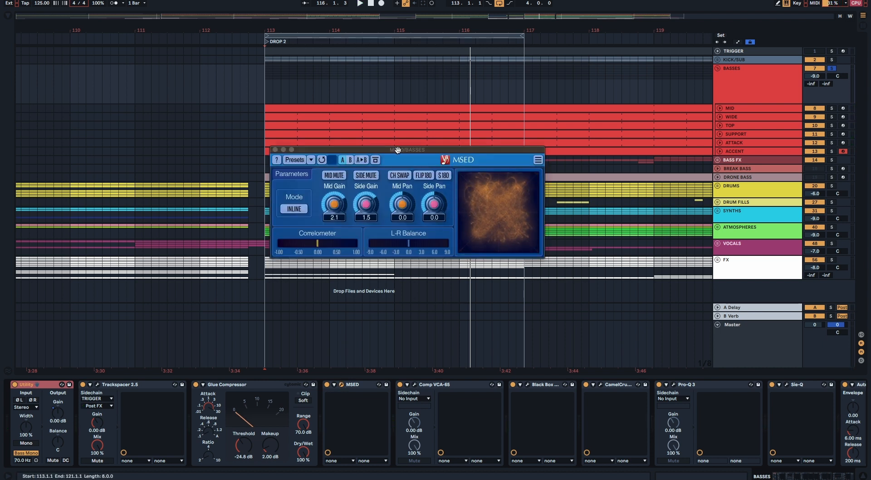
pyautogui.moveTo(397, 149); pyautogui.dragTo(405, 182)
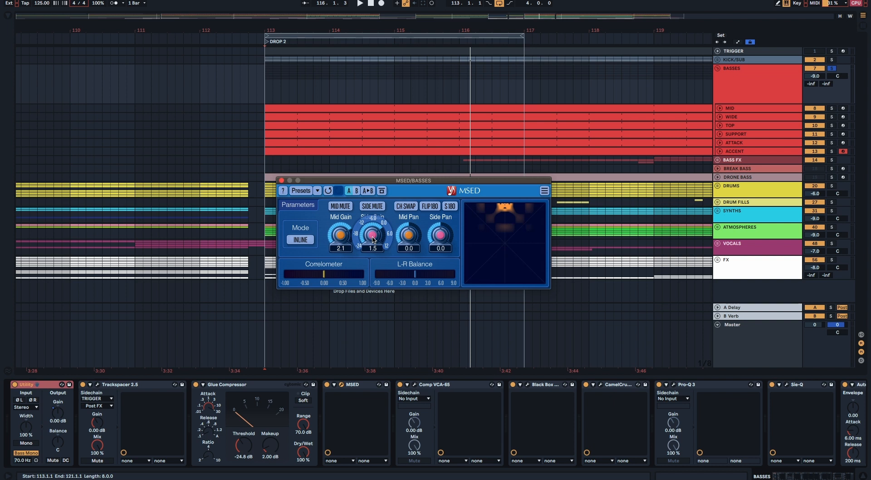
pyautogui.click(281, 180)
pyautogui.press('space')
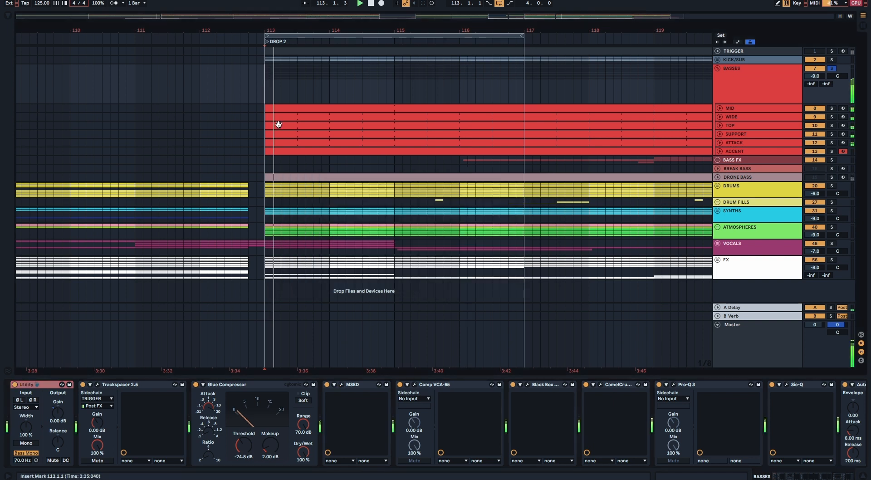
pyautogui.click(327, 384)
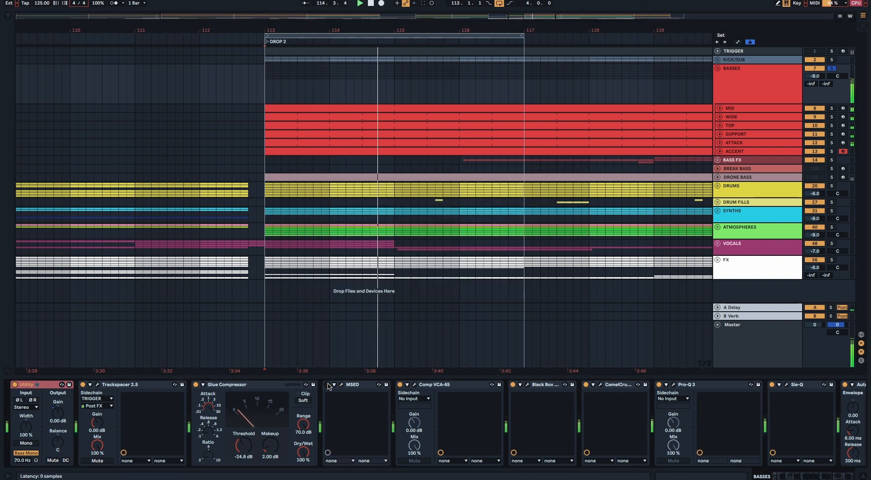
pyautogui.click(328, 384)
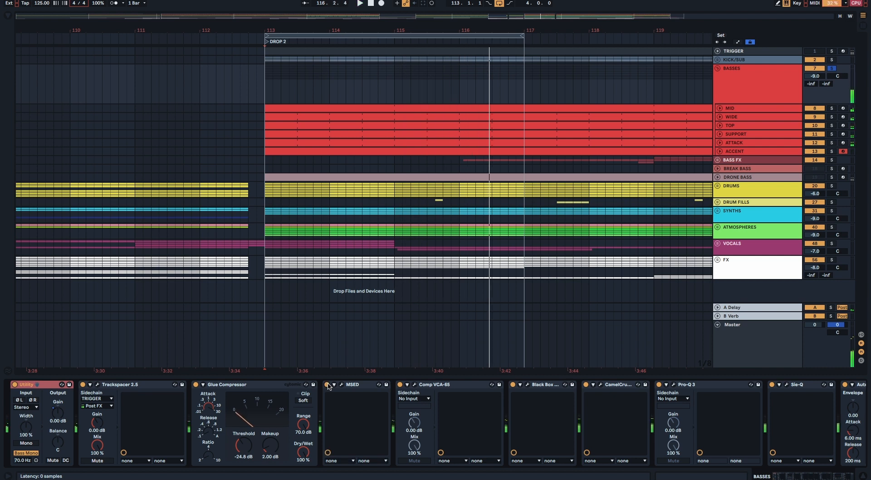
# Step: Examine the Comp VCA-65 settings on BASSES, close the plugin, and play the group from bar 113
pyautogui.click(414, 384)
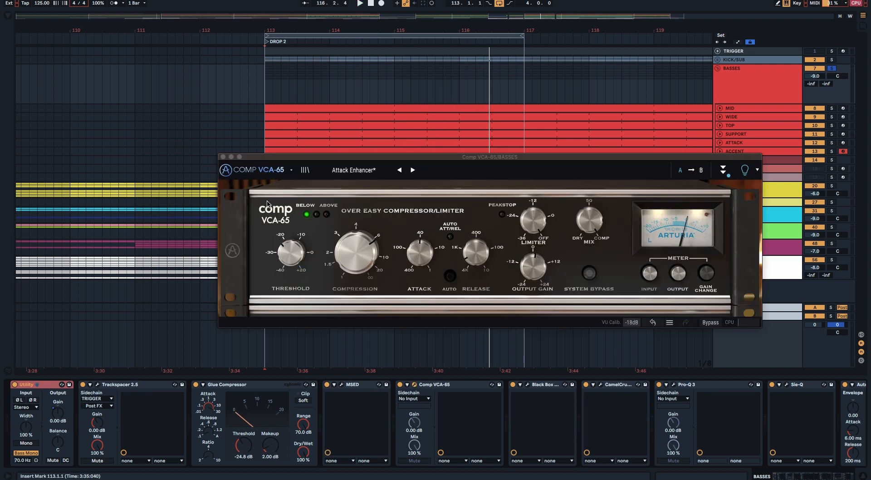
pyautogui.click(223, 158)
pyautogui.press('space')
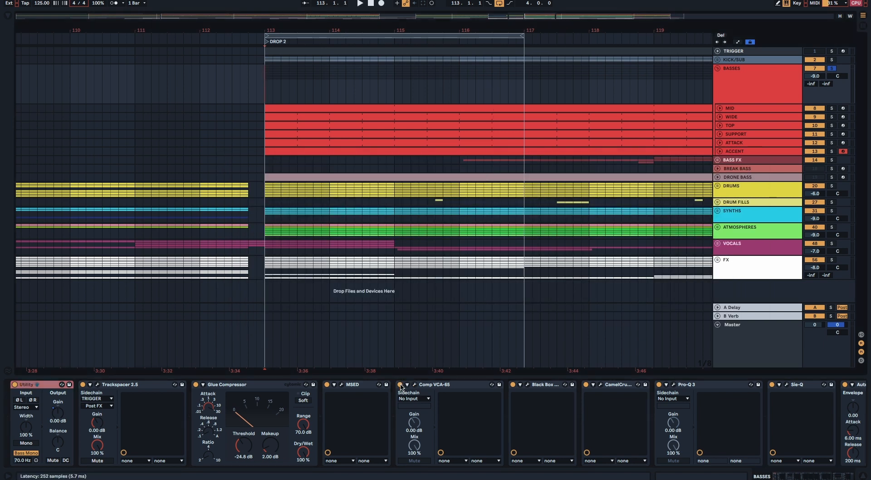
pyautogui.press('space')
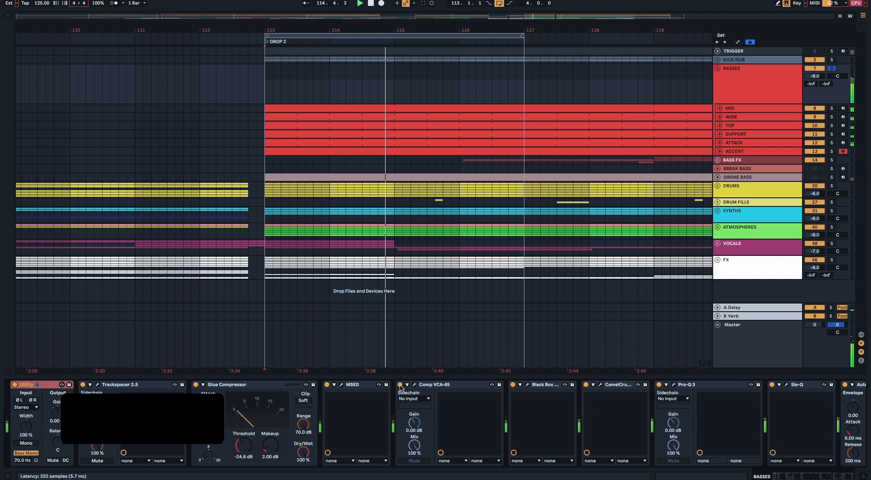
# Step: Examine the Black Box HG-2 on BASSES, close it, and compare playback with Black Box and CamelCrusher each bypassed and re-enabled
pyautogui.scroll(-3, 403, 388)
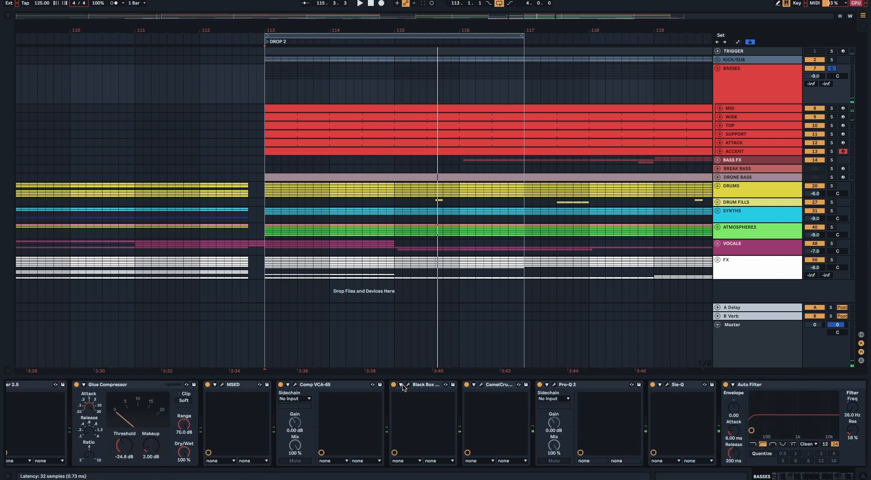
pyautogui.click(408, 385)
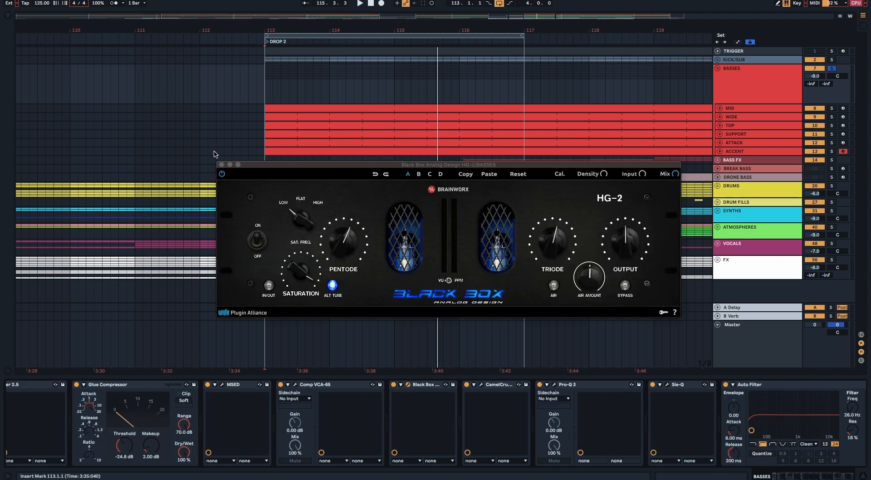
pyautogui.click(221, 165)
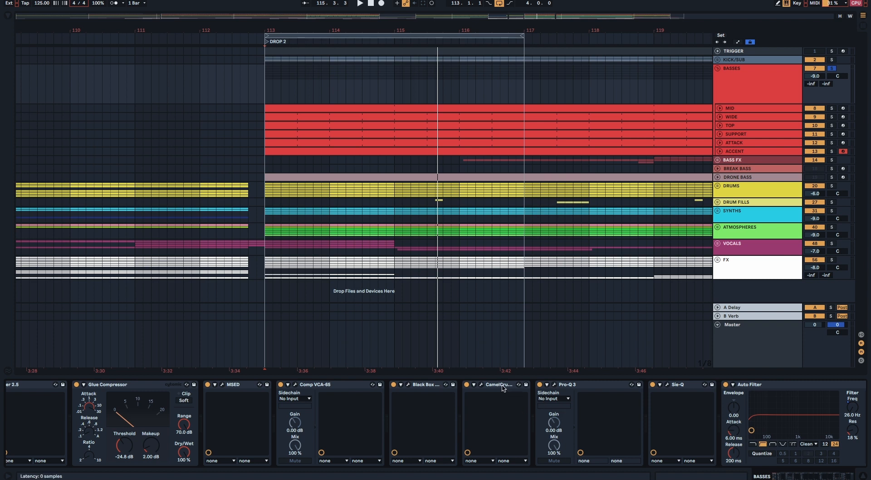
pyautogui.press('space')
pyautogui.click(393, 384)
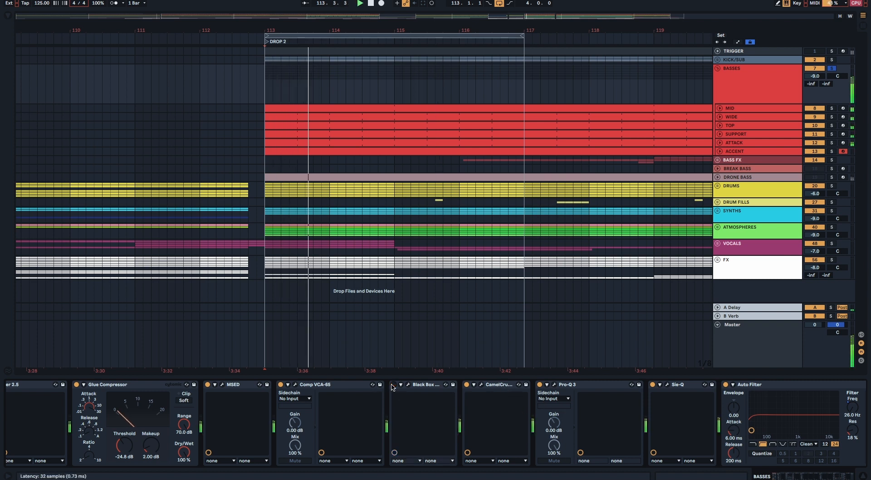
pyautogui.click(393, 385)
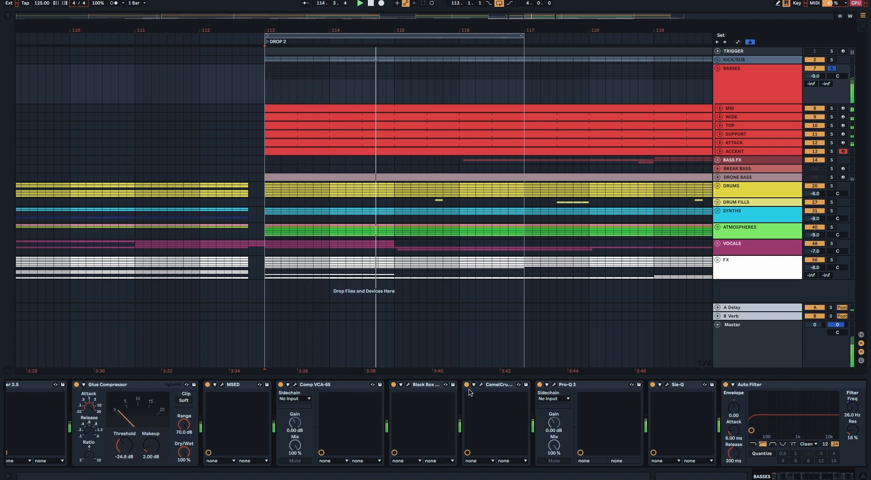
pyautogui.click(466, 384)
pyautogui.click(467, 384)
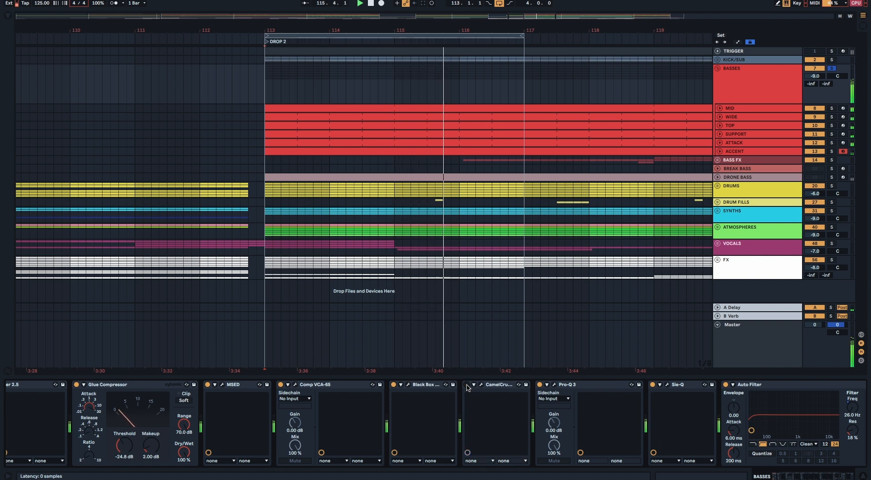
# Step: Examine Sie-Q on BASSES with a bypass comparison during playback and review the ShaperBox mid-band volume curve, closing both plugins when done
pyautogui.hscroll(3, 499, 392)
pyautogui.hscroll(2, 499, 392)
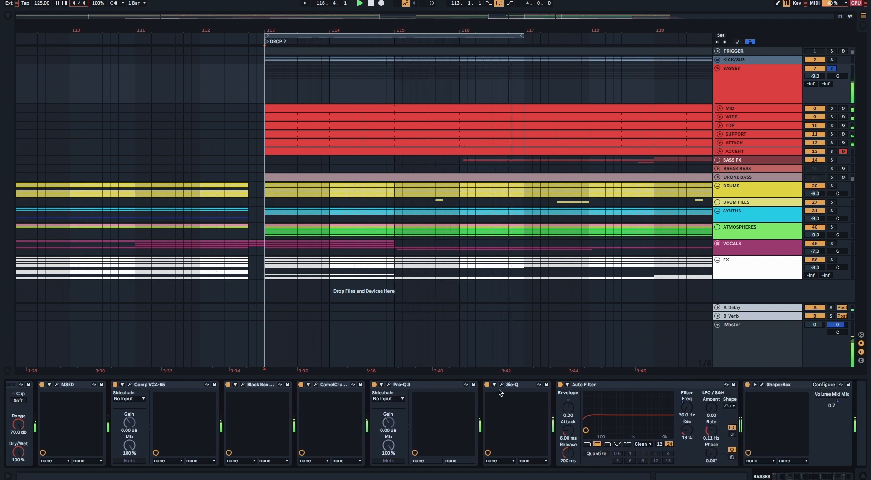
pyautogui.click(465, 385)
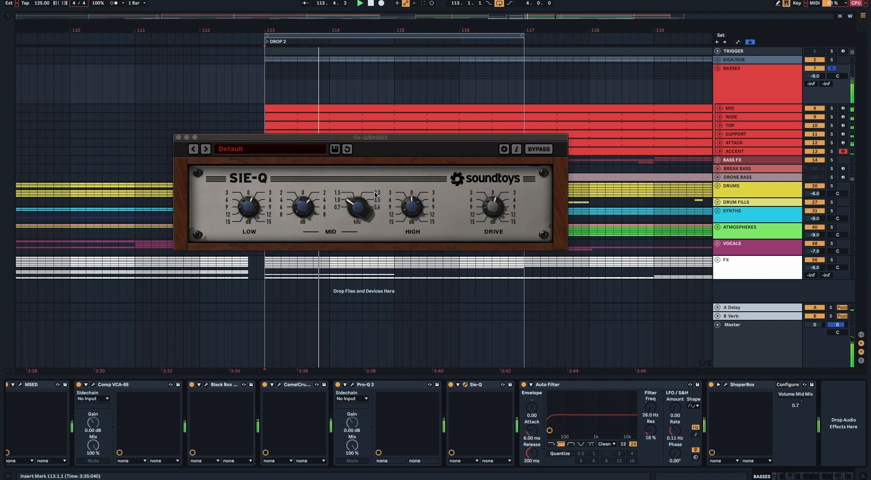
pyautogui.moveTo(331, 139); pyautogui.dragTo(334, 126)
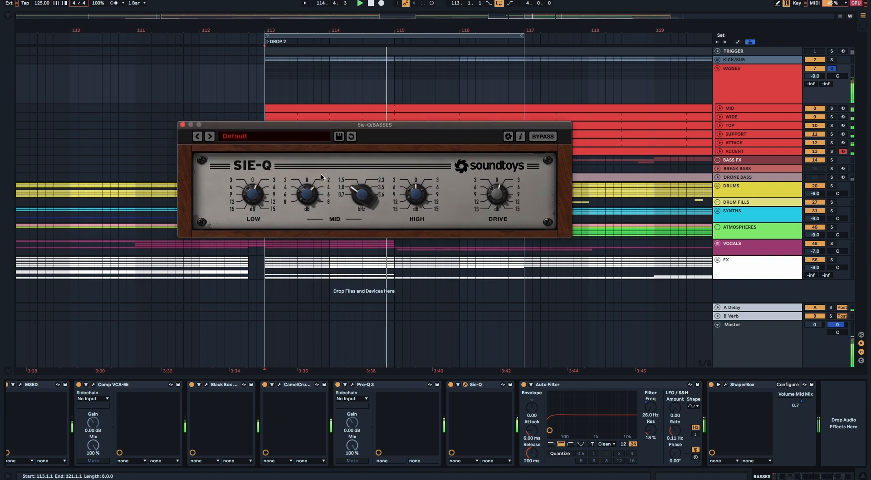
pyautogui.click(450, 384)
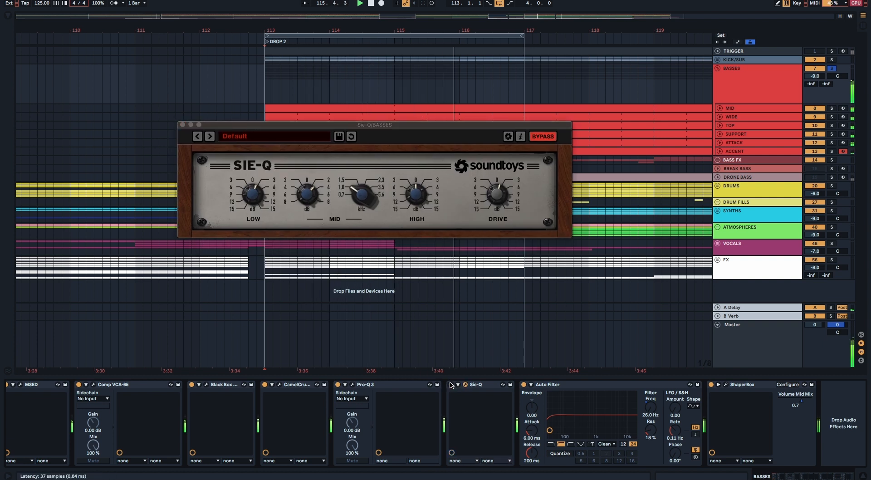
pyautogui.click(450, 384)
pyautogui.click(183, 125)
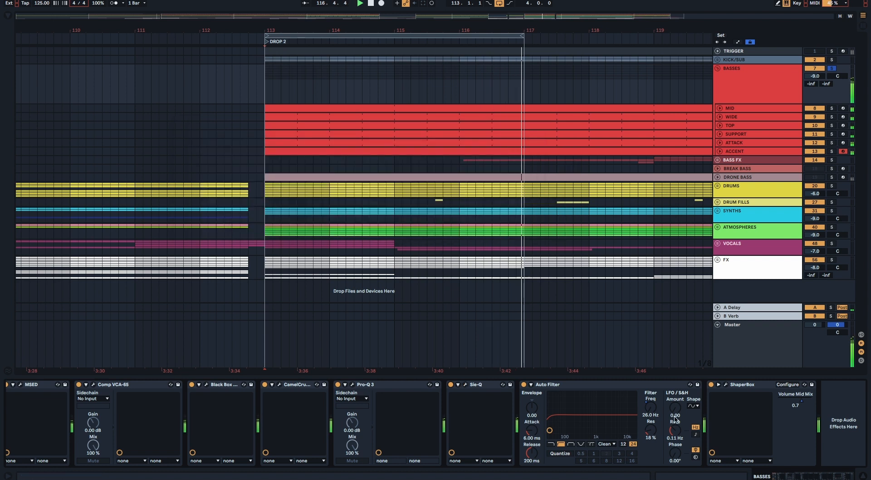
pyautogui.click(725, 384)
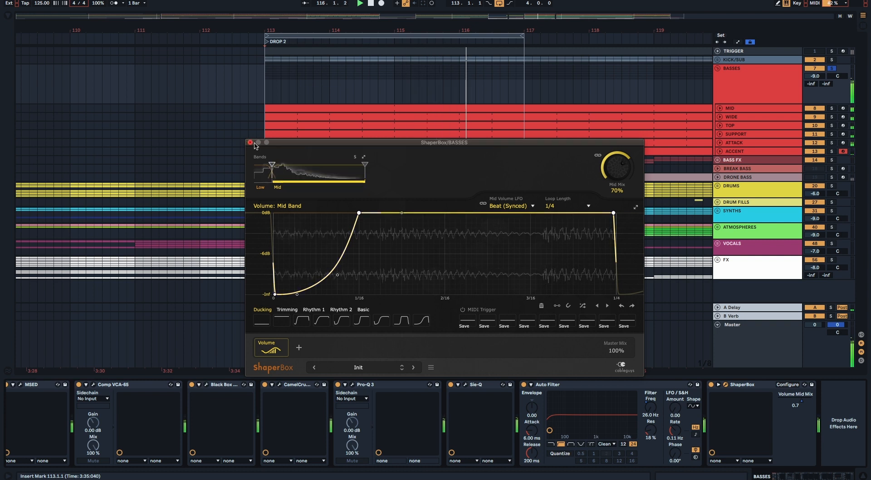
pyautogui.click(250, 143)
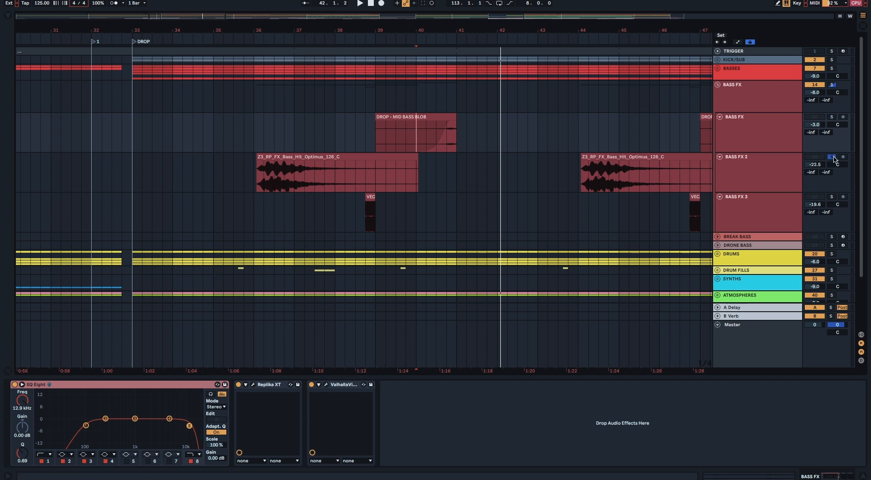
# Step: Audition the Z3_RP_FX_Bass_Hit_Optimus_126_C clip on BASS FX 2, and the short clip on BASS FX 3 in solo
pyautogui.click(375, 156)
pyautogui.press('space')
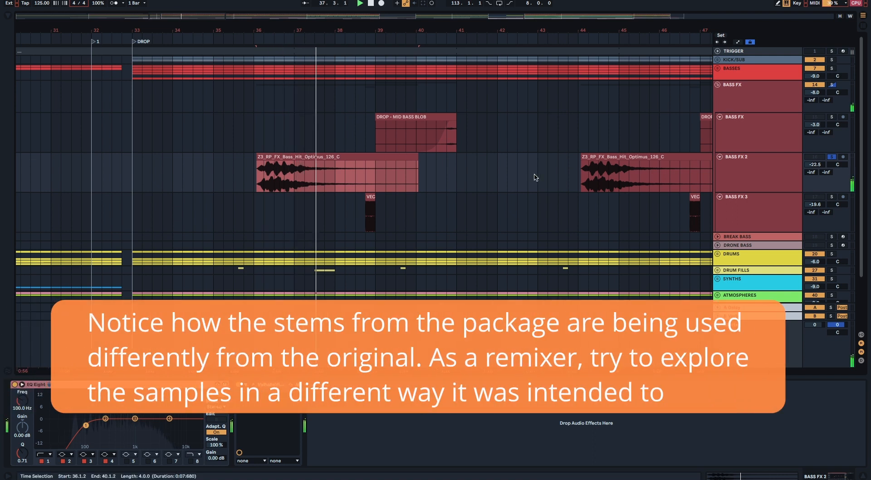
pyautogui.click(831, 197)
pyautogui.click(399, 215)
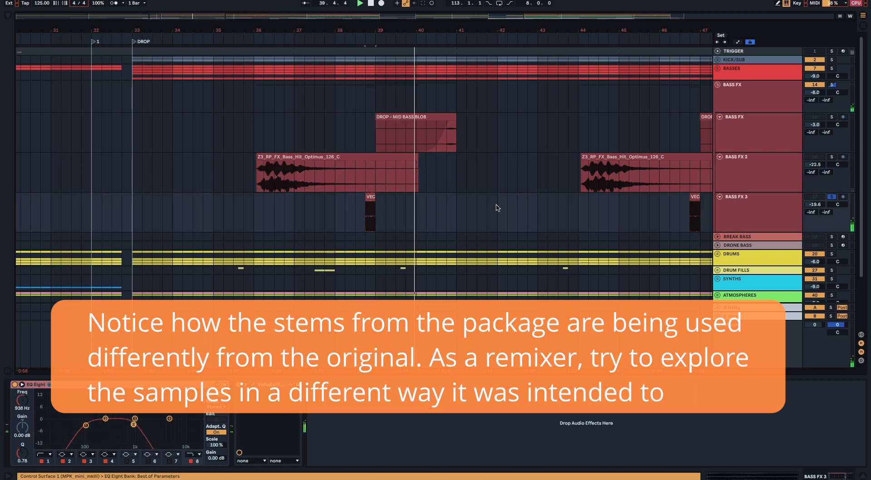
# Step: Examine the Replika XT delay on the BASS FX track, close it, and open ValhallaVintageVerb to view its reverb settings
pyautogui.click(471, 133)
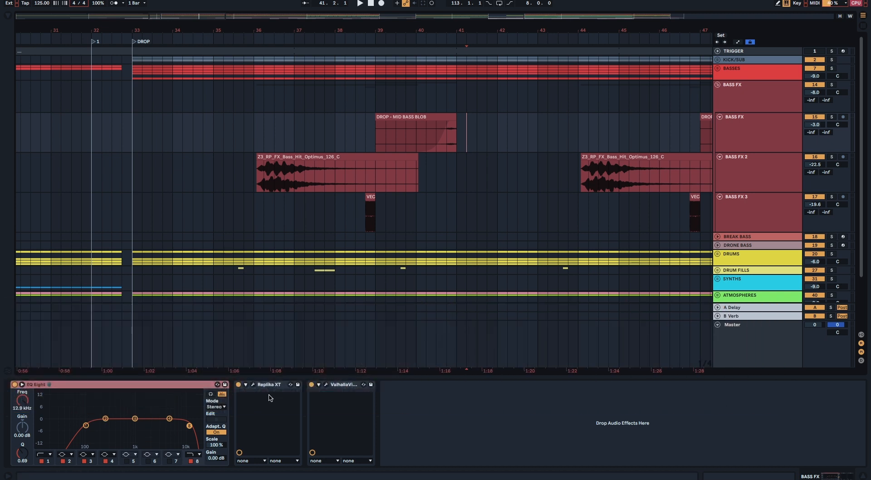
pyautogui.click(253, 385)
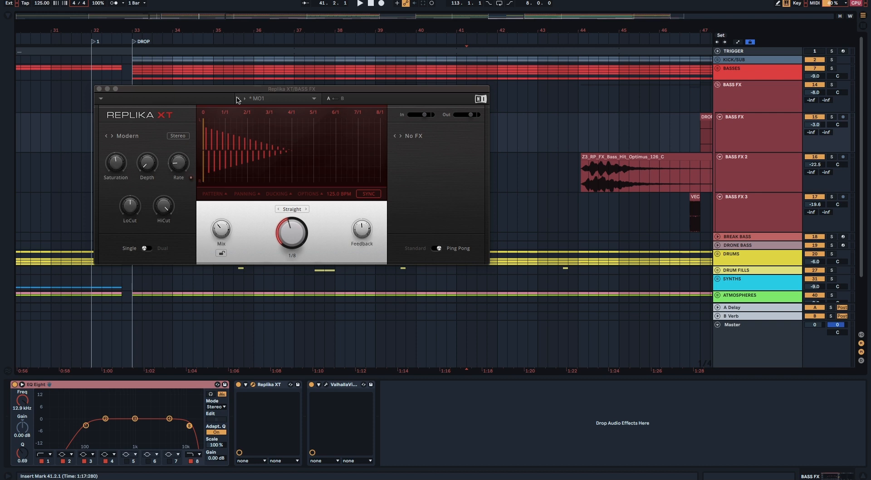
pyautogui.moveTo(211, 88); pyautogui.dragTo(242, 121)
pyautogui.click(130, 121)
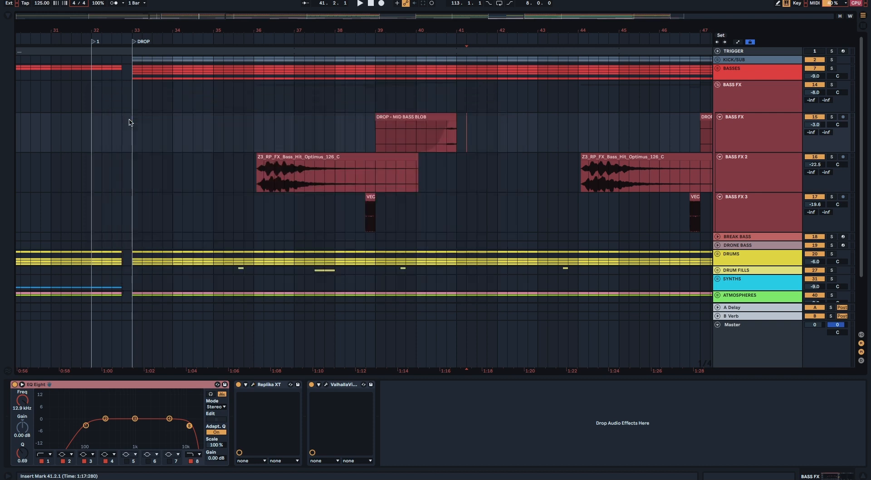
pyautogui.click(324, 385)
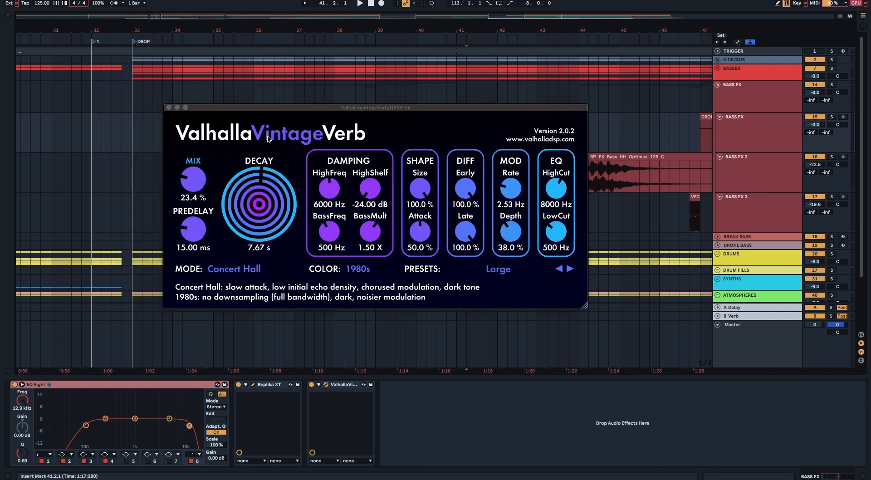
# Step: Close ValhallaVintageVerb on BASS FX and review the effect chains on BASS FX 2 and BASS FX 3
pyautogui.moveTo(271, 109); pyautogui.dragTo(232, 93)
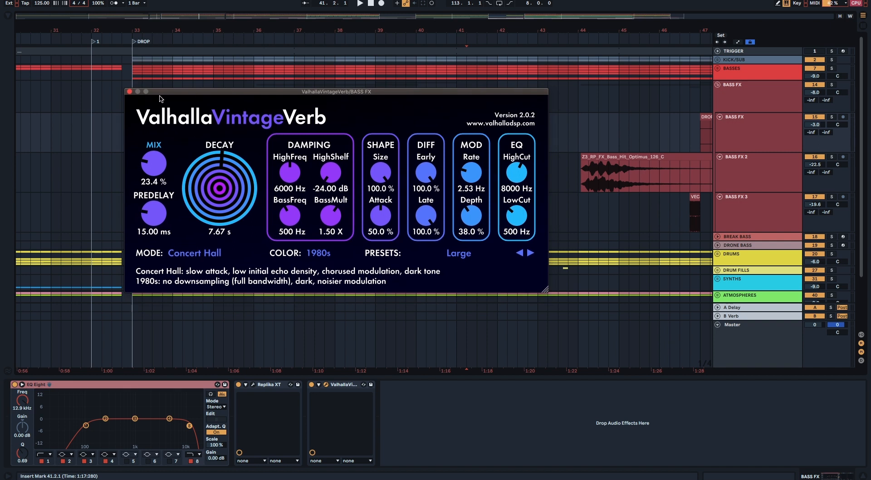
pyautogui.click(129, 92)
pyautogui.click(749, 172)
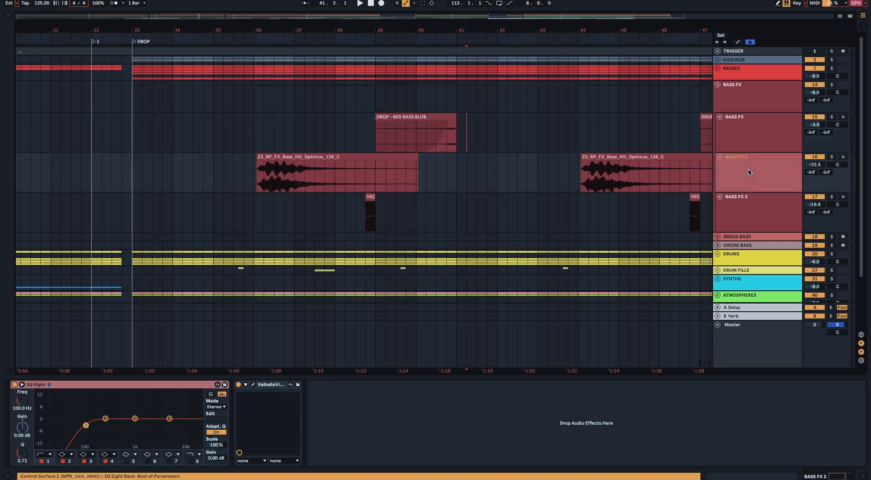
pyautogui.click(735, 217)
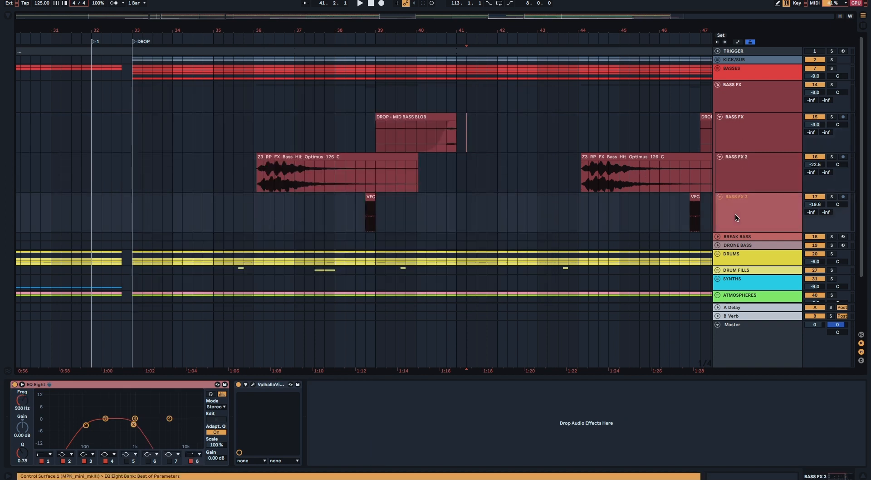
pyautogui.click(737, 179)
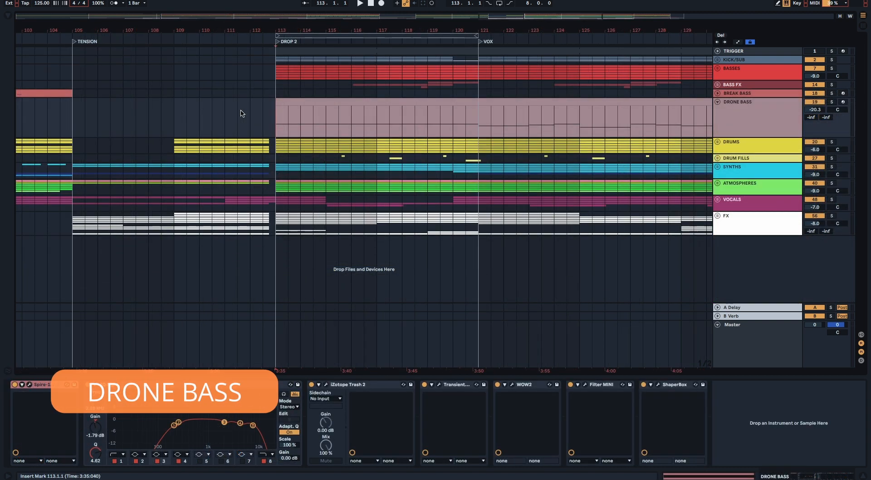
# Step: Audition DRONE BASS in solo from the DROP 2 marker, examine its Spire synth settings, and close the synth
pyautogui.press('space')
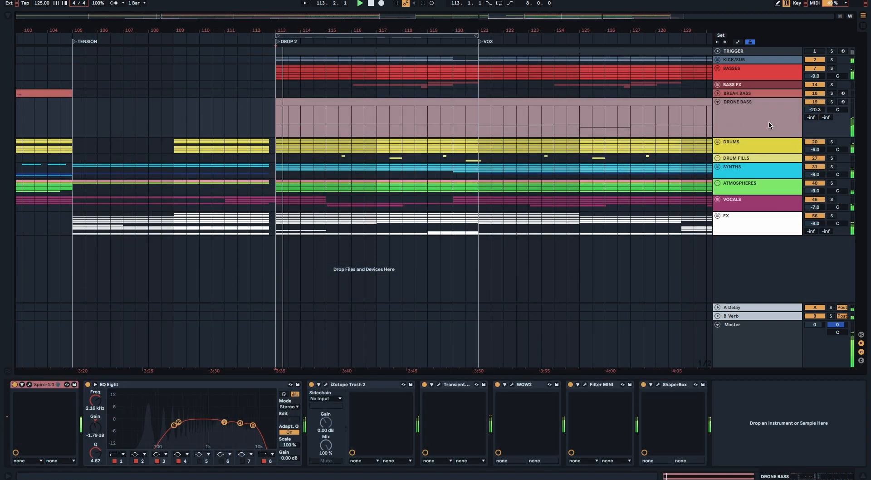
pyautogui.click(831, 103)
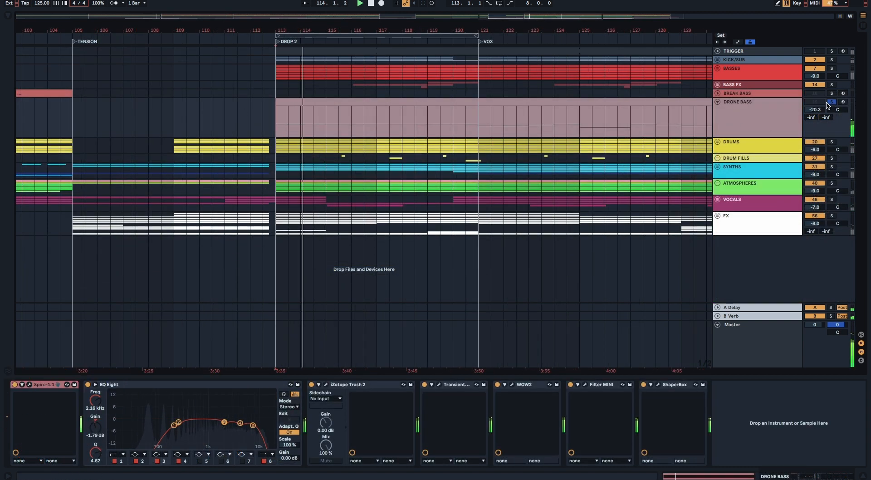
pyautogui.click(30, 384)
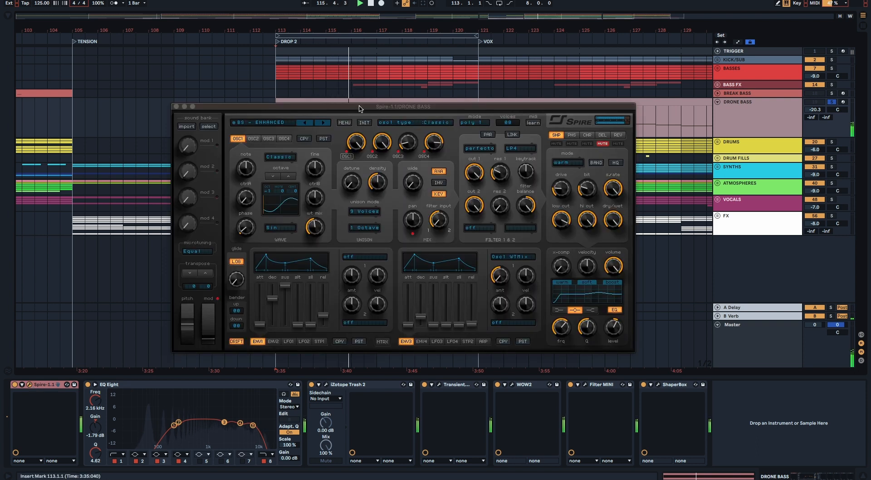
pyautogui.click(176, 107)
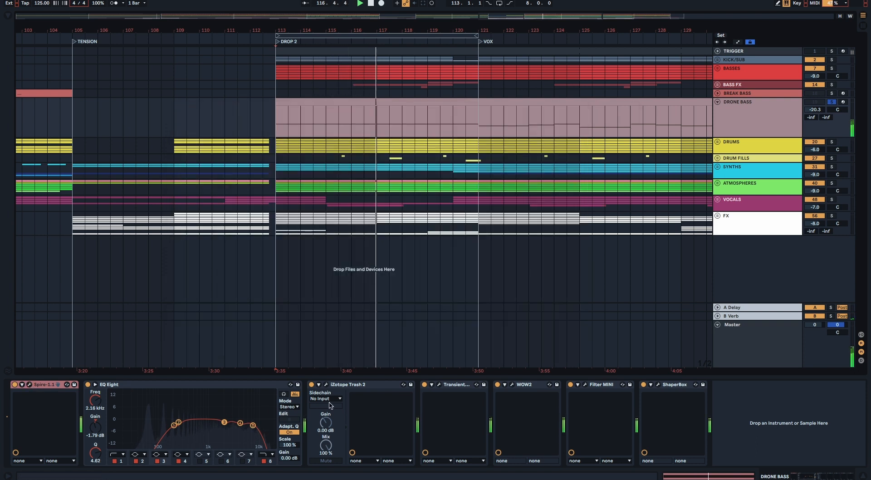
# Step: Examine iZotope Trash 2 on DRONE BASS with a bypass comparison during playback, closing the plugin when done
pyautogui.click(326, 385)
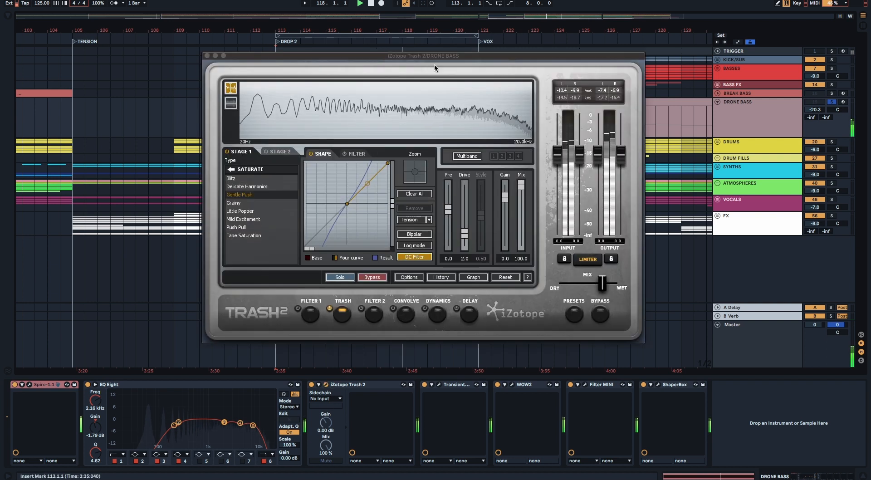
pyautogui.click(311, 385)
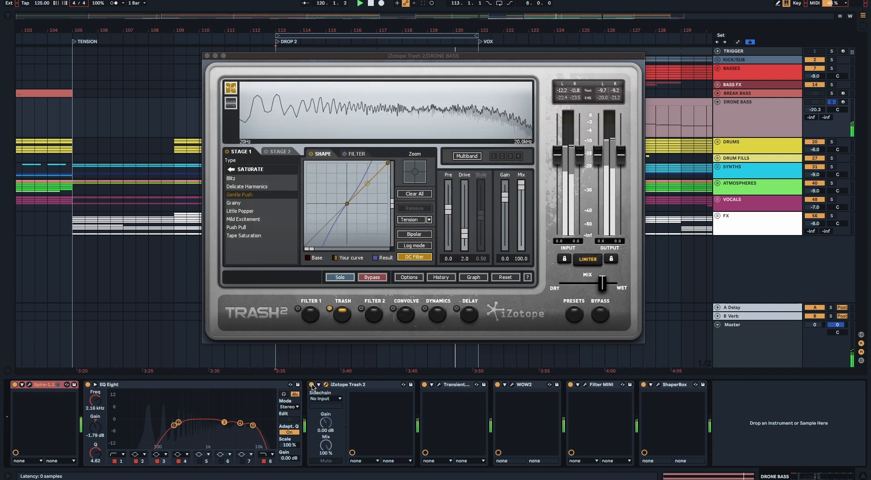
pyautogui.click(206, 55)
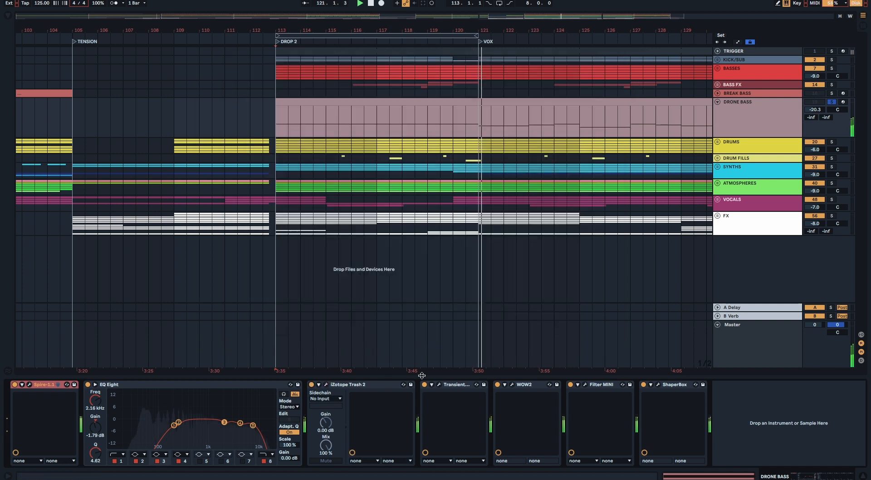
# Step: Examine the WOW2 filter on DRONE BASS with a bypass comparison during playback, closing the plugin when done
pyautogui.click(511, 384)
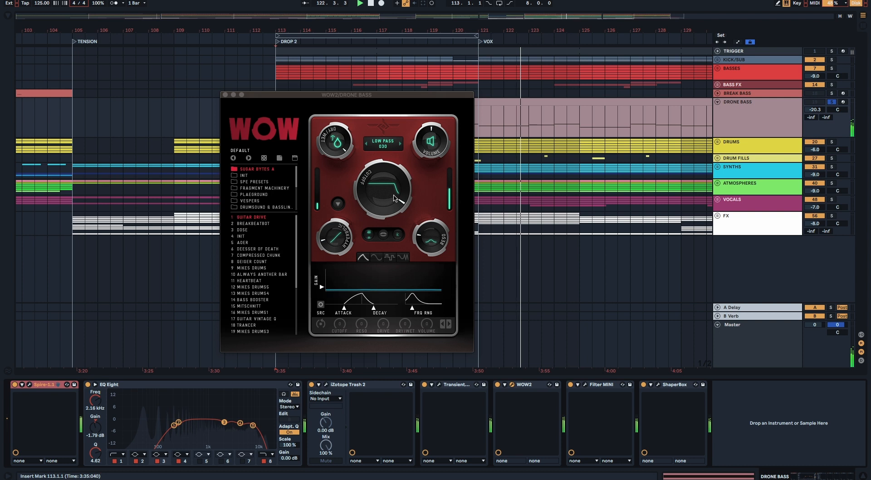
pyautogui.click(497, 384)
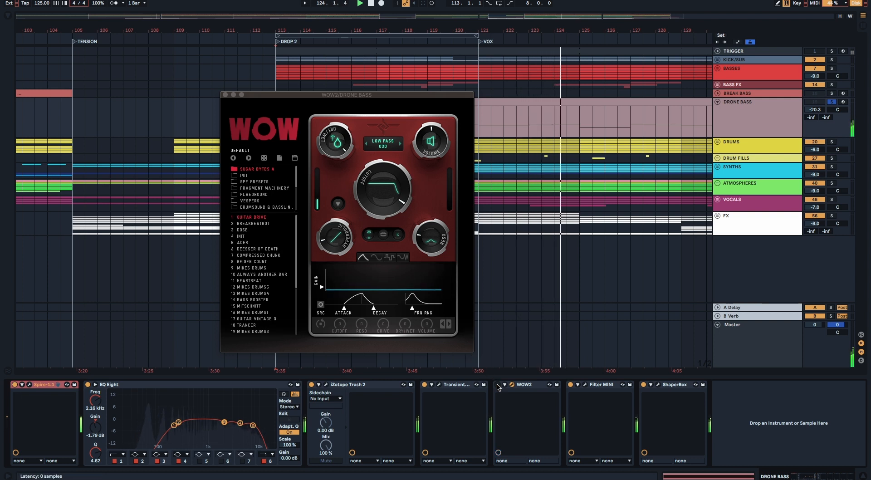
pyautogui.click(225, 95)
# Step: Examine Filter MINI and the ShaperBox volume curve on DRONE BASS, closing both plugins and taking the track out of solo
pyautogui.click(586, 385)
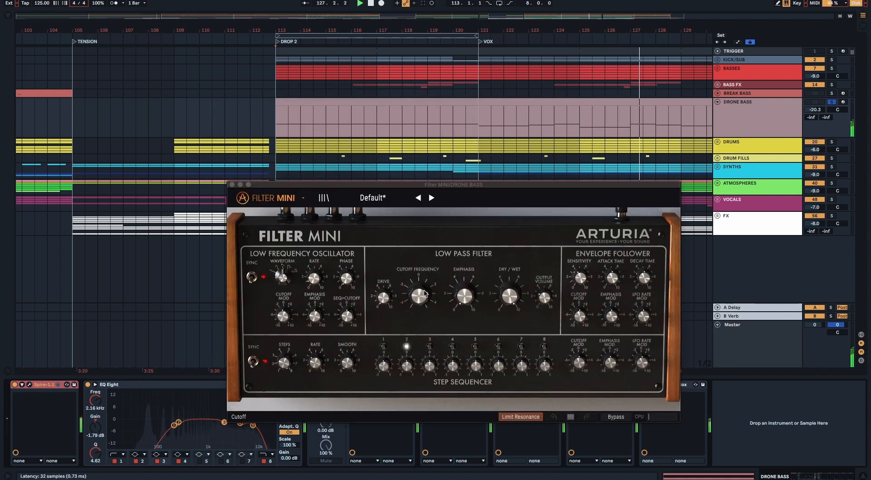
pyautogui.click(232, 185)
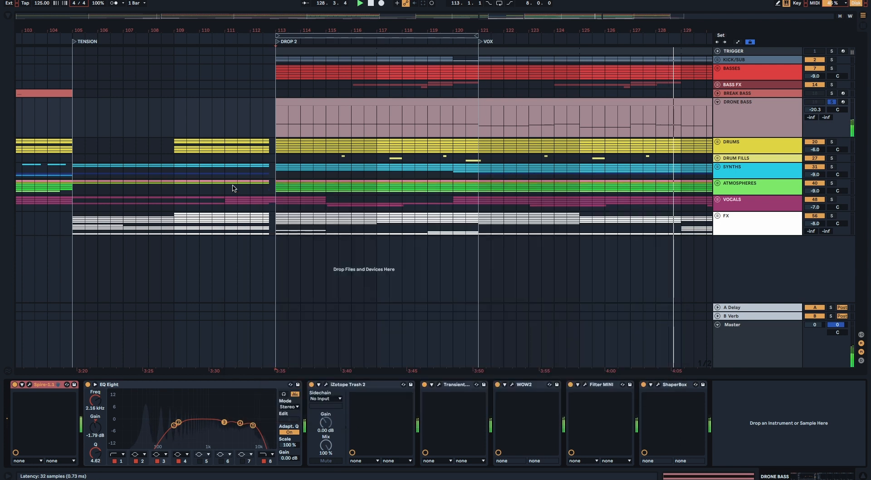
pyautogui.click(657, 384)
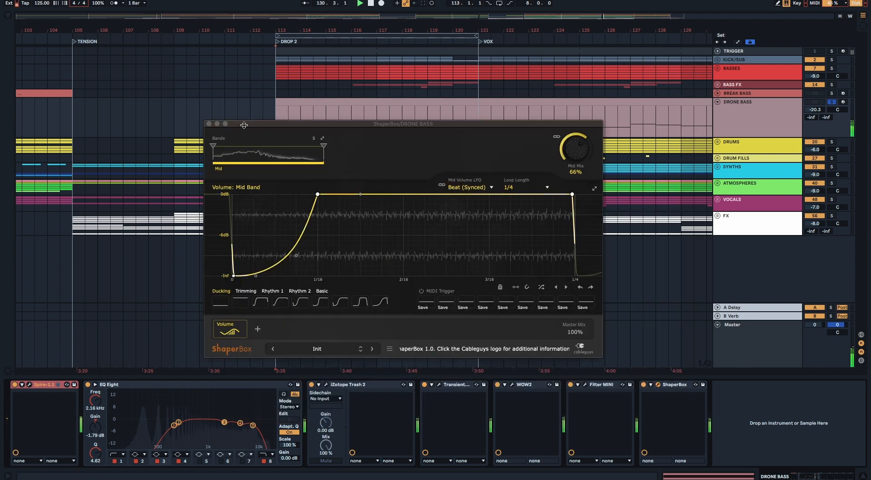
pyautogui.click(208, 123)
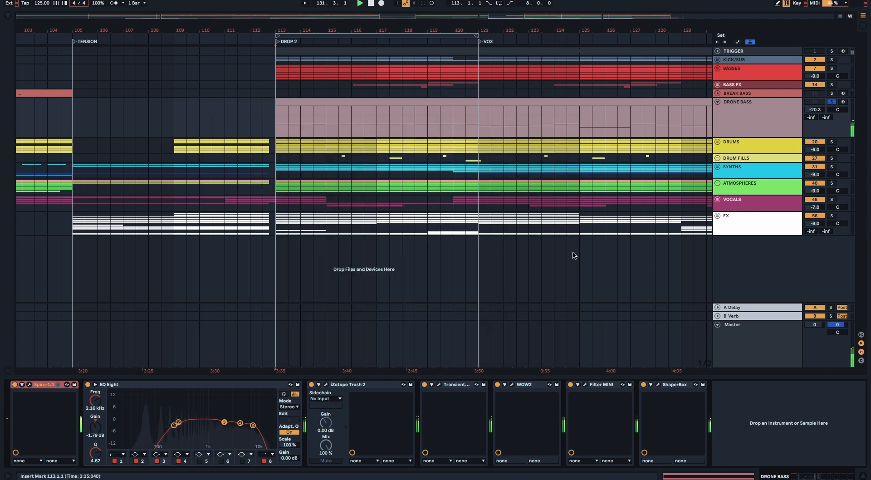
pyautogui.click(830, 102)
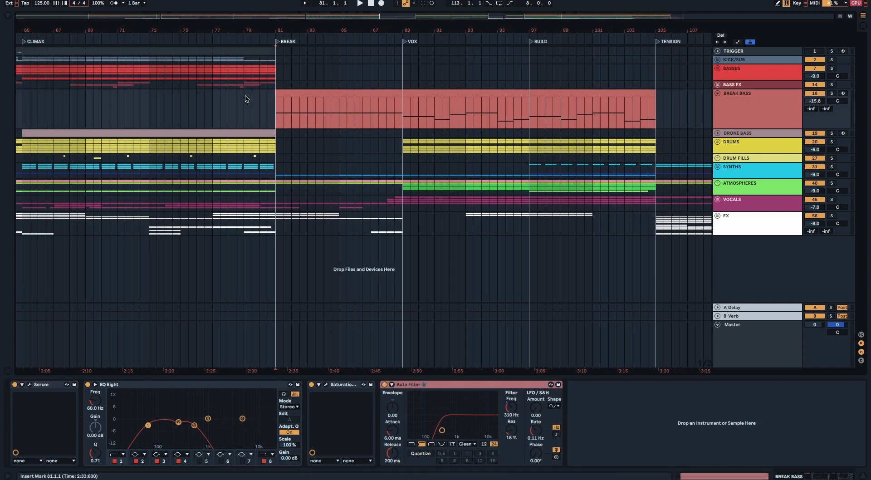
# Step: Audition BREAK BASS in solo from the BREAK marker, examine its Serum patch, and close the synth
pyautogui.press('space')
pyautogui.click(832, 94)
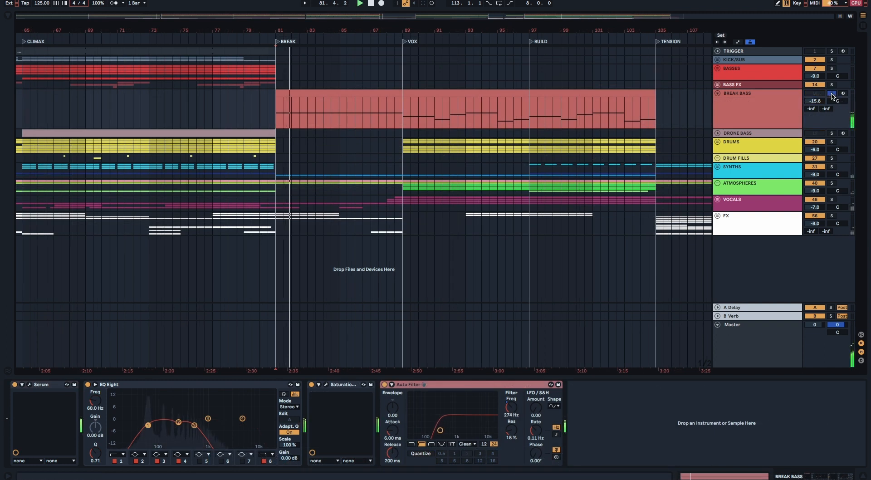
pyautogui.click(29, 384)
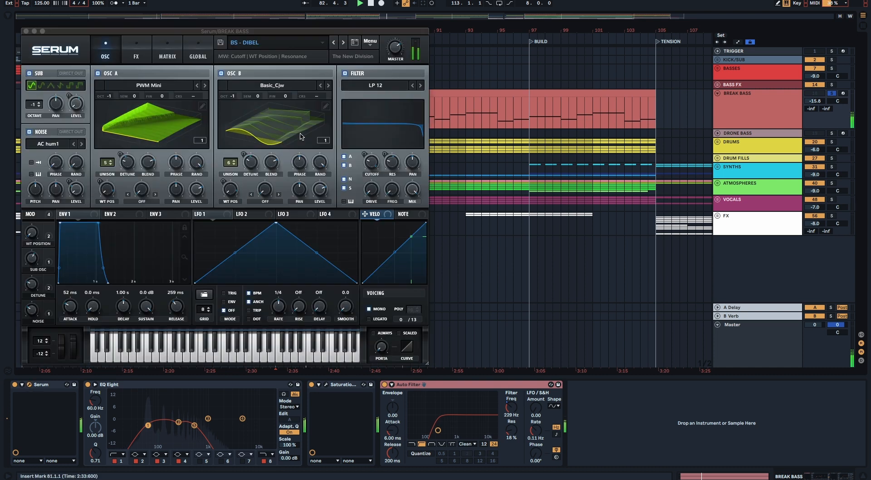
pyautogui.click(25, 31)
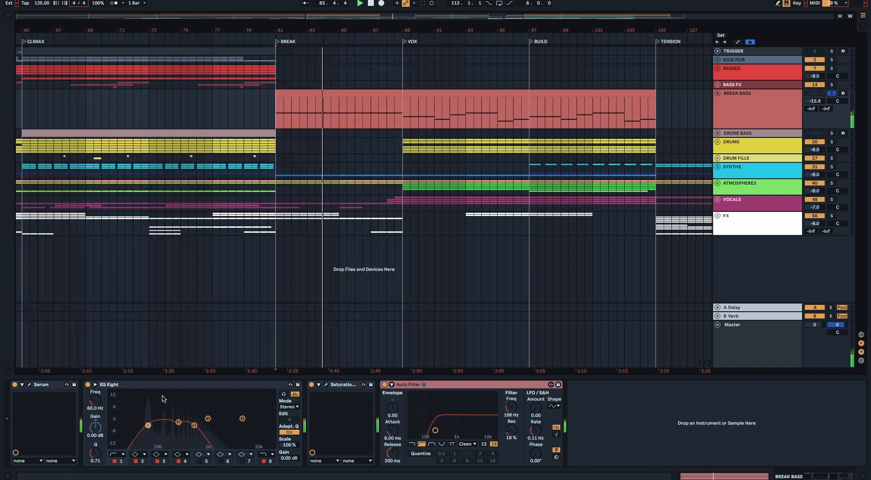
# Step: Examine the Softube Saturation Knob on BREAK BASS, close it, and take the track out of solo
pyautogui.click(325, 385)
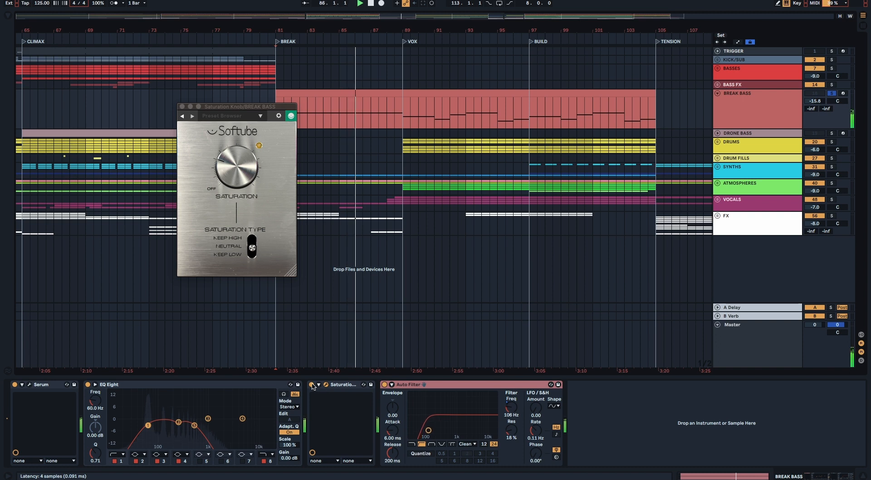
pyautogui.click(182, 106)
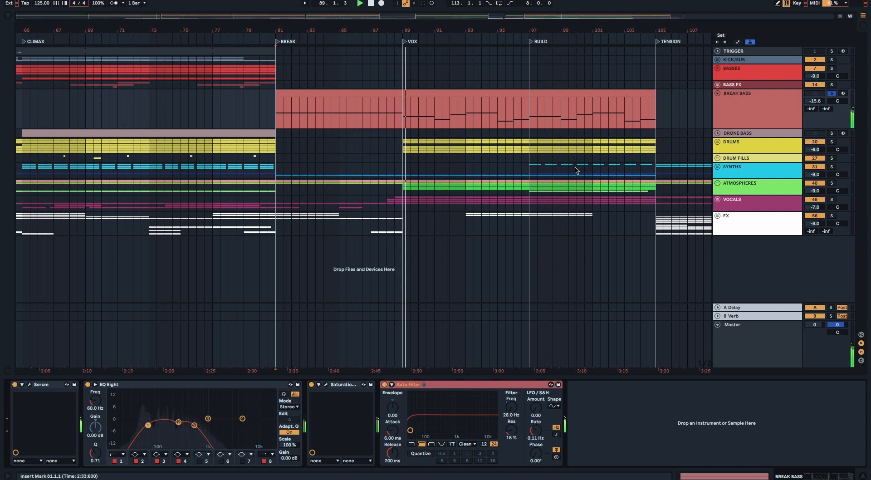
pyautogui.click(831, 93)
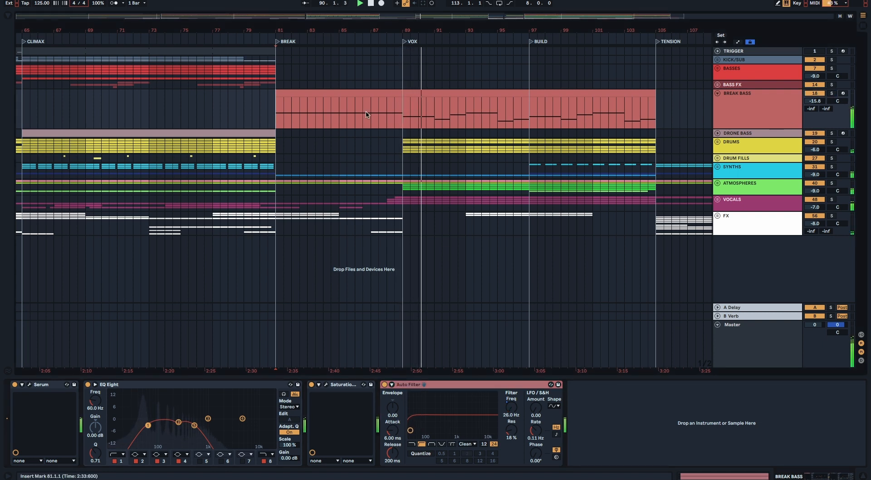
# Step: Play the transition into the BREAK section from bar 80 with BREAK BASS's Auto Filter switched off, and re-enable the filter
pyautogui.click(259, 112)
pyautogui.press('space')
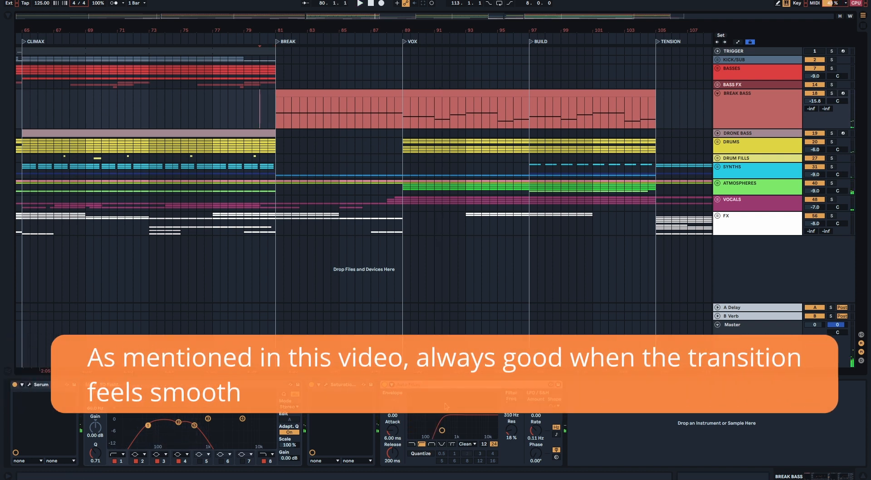
pyautogui.click(384, 385)
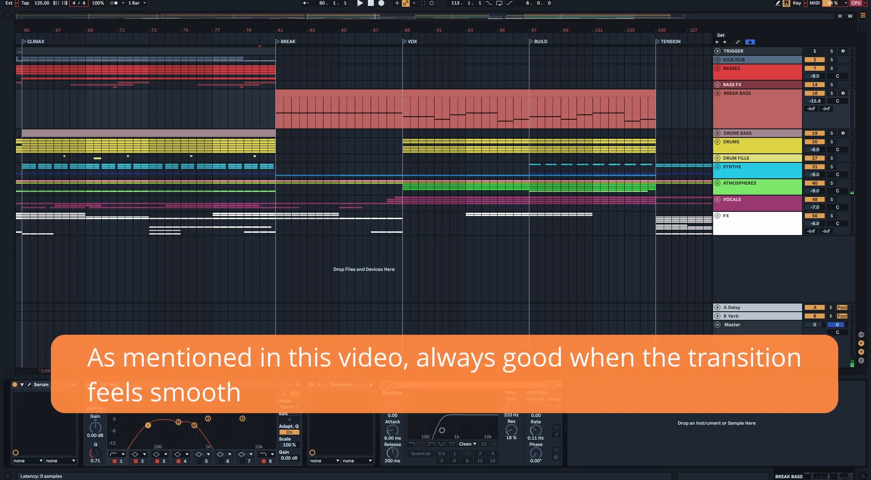
pyautogui.press('space')
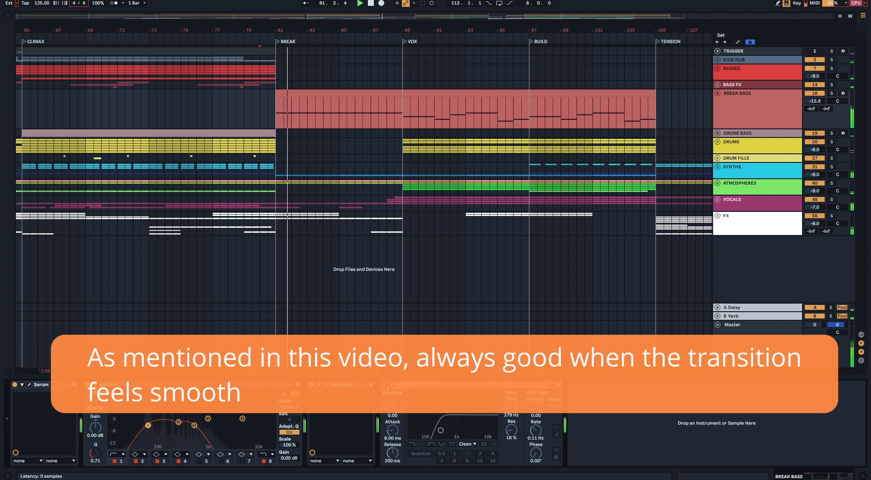
pyautogui.press('space')
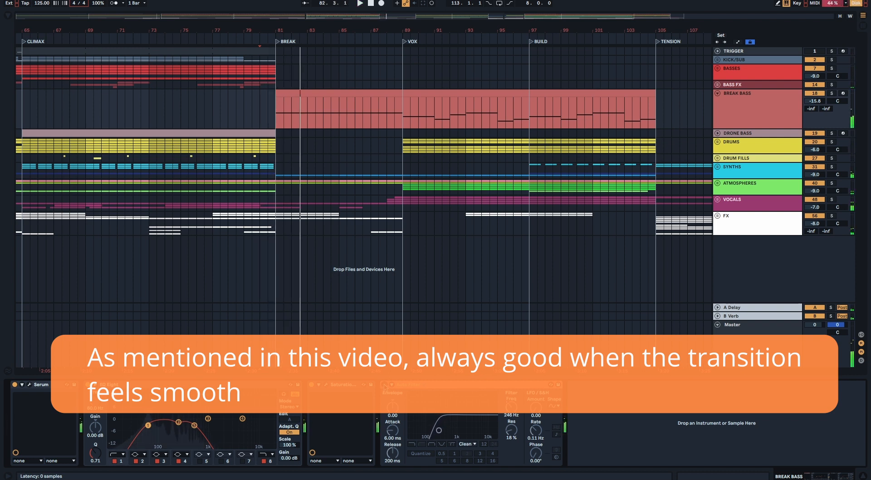
pyautogui.click(384, 385)
pyautogui.press('space')
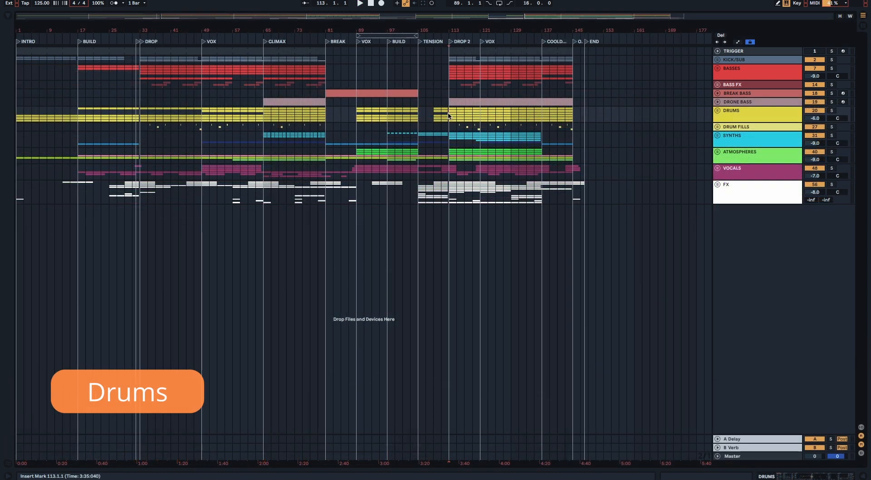
# Step: Audition the DRUMS group in solo from DROP 2, expand it, and show the HAT track's devices
pyautogui.click(831, 111)
pyautogui.press('space')
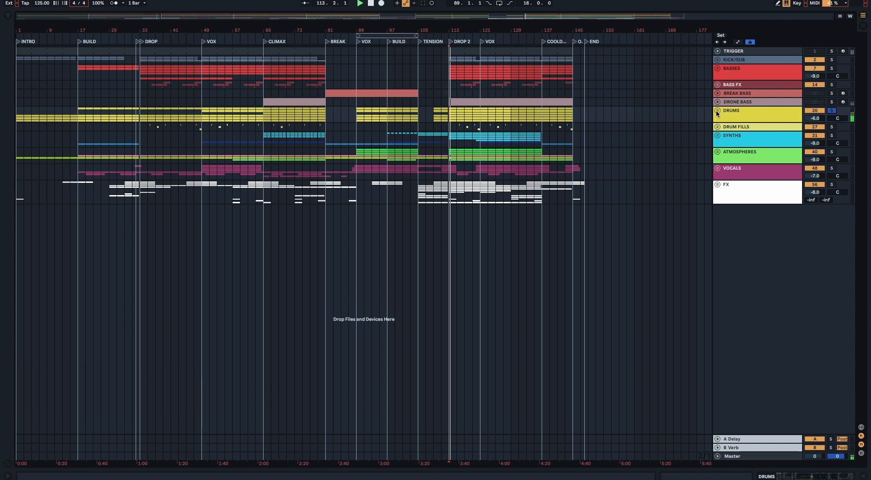
pyautogui.click(717, 111)
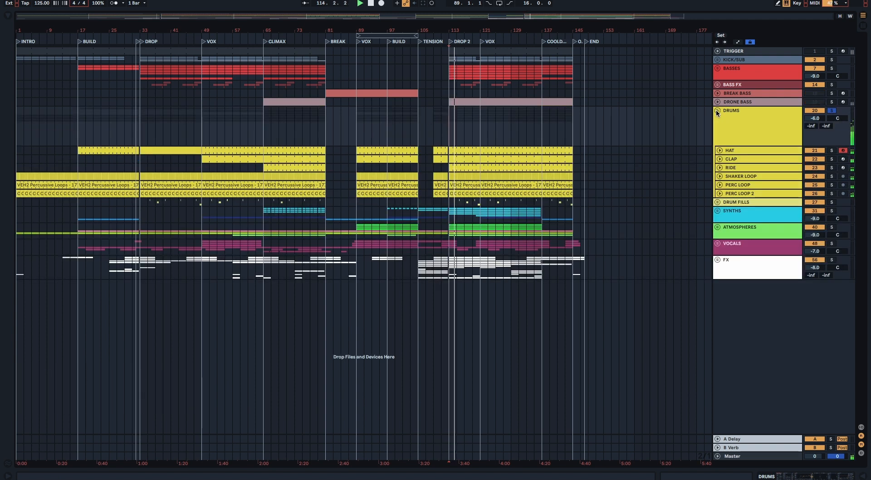
pyautogui.doubleClick(736, 151)
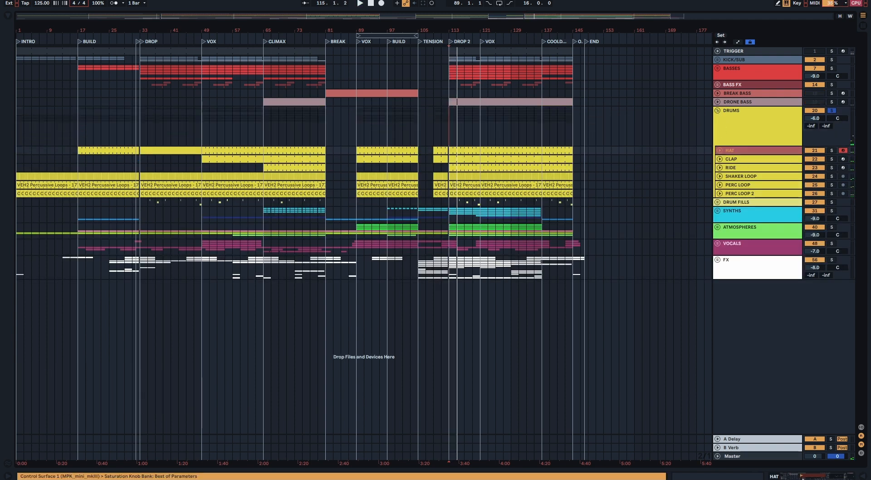
# Step: Solo the HAT track and audition its individual Drum Rack hi-hat pads in solo during playback
pyautogui.click(92, 399)
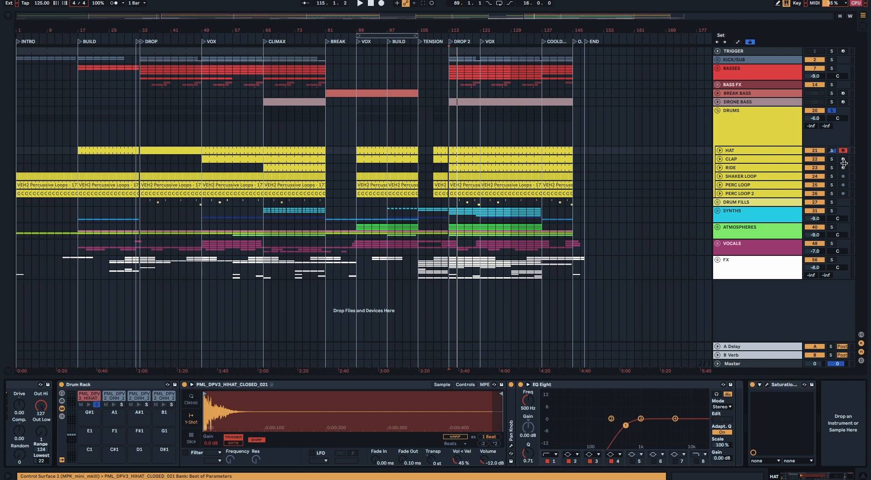
pyautogui.click(831, 151)
pyautogui.click(122, 404)
pyautogui.press('space')
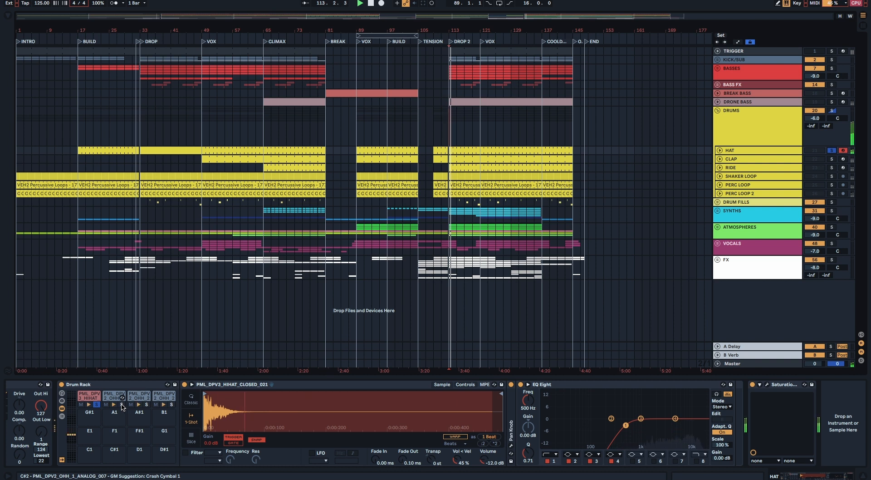
pyautogui.click(172, 404)
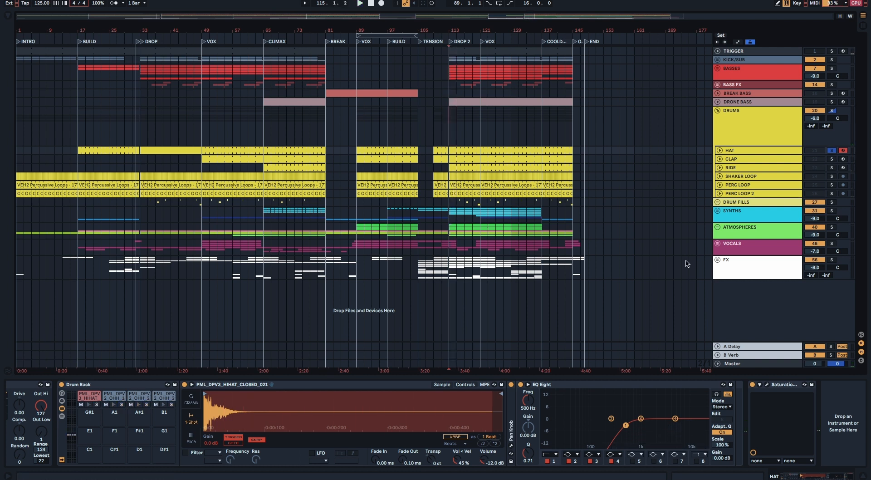
# Step: Play the hi-hats in solo, examine the Softube Saturation Knob on HAT, and close its window
pyautogui.press('space')
pyautogui.press('space')
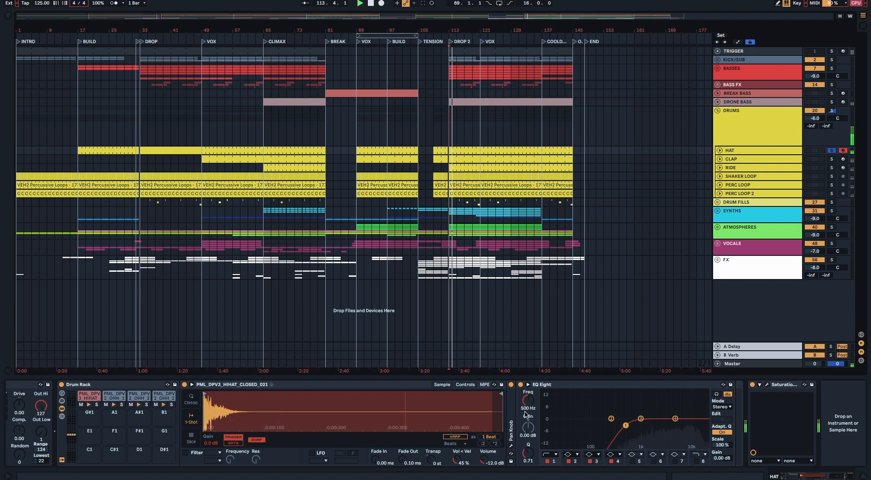
pyautogui.click(768, 385)
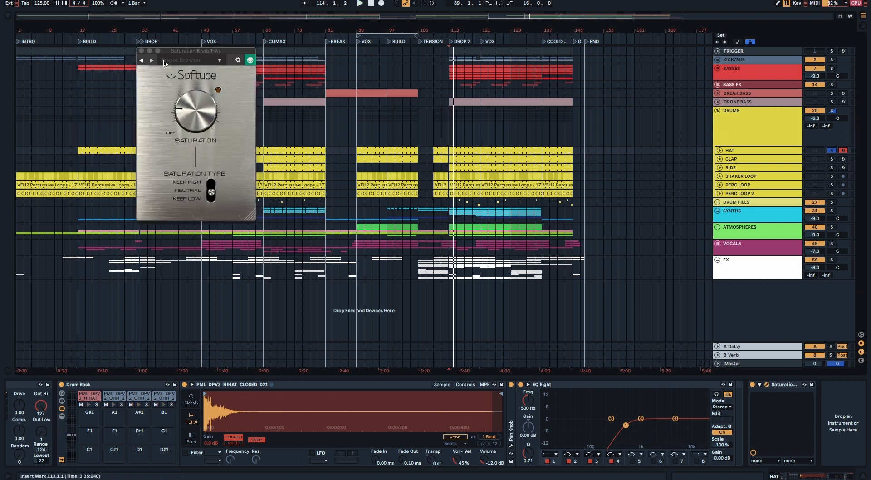
pyautogui.click(141, 51)
# Step: Show the CLAP track's devices and audition its two Drum Rack clap pads in solo during playback
pyautogui.click(761, 160)
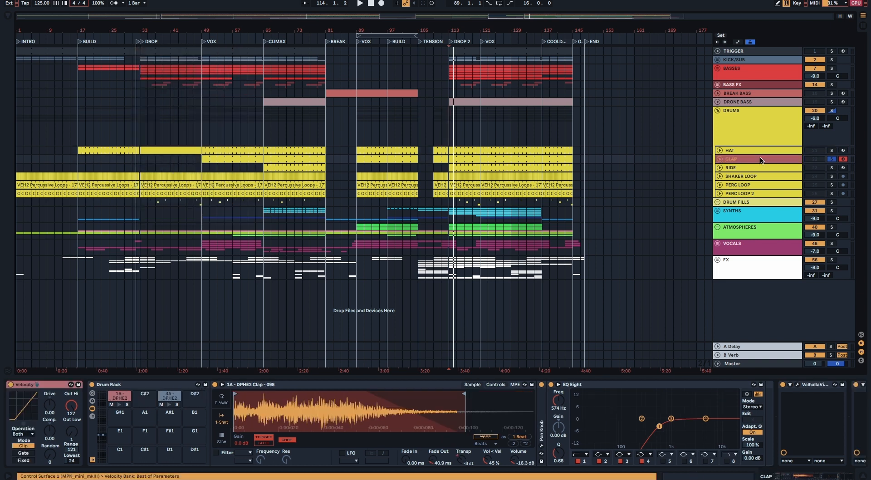
pyautogui.click(127, 404)
pyautogui.press('space')
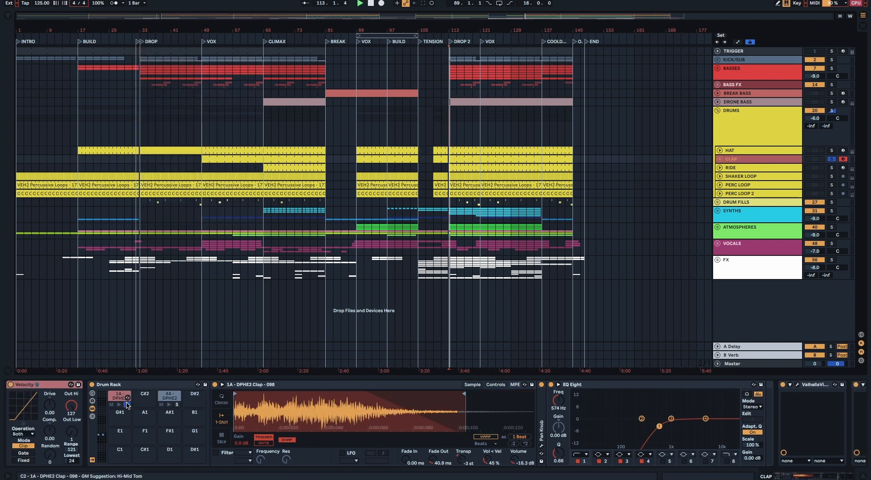
pyautogui.click(177, 404)
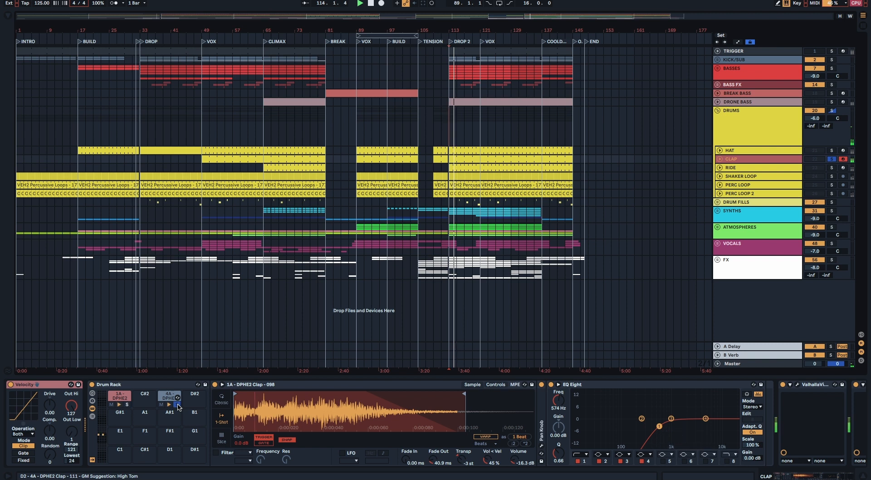
pyautogui.press('space')
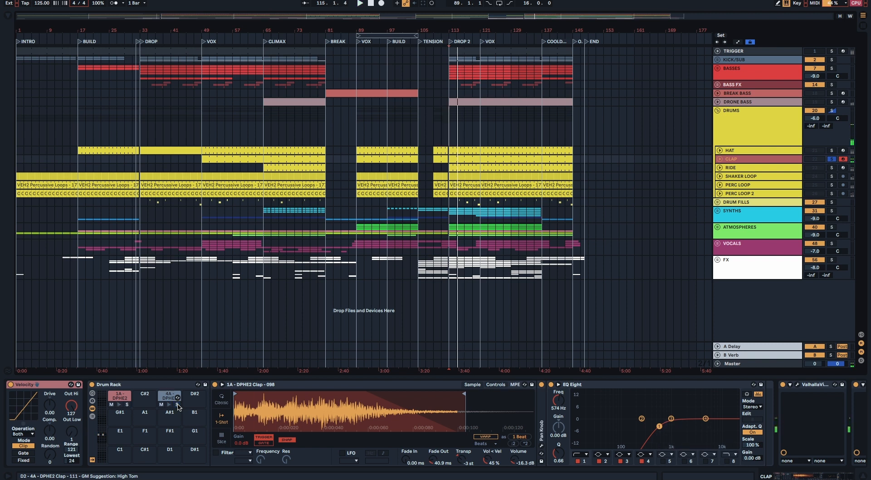
# Step: Examine the ValhallaVintageVerb and ClipShifter plug-ins on the CLAP track, closing each window
pyautogui.hscroll(3, 648, 414)
pyautogui.click(693, 384)
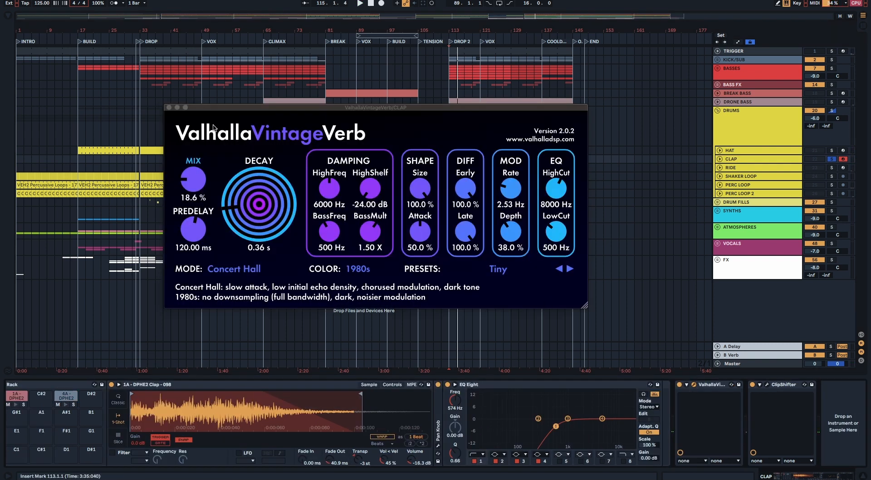
pyautogui.click(170, 108)
pyautogui.click(765, 385)
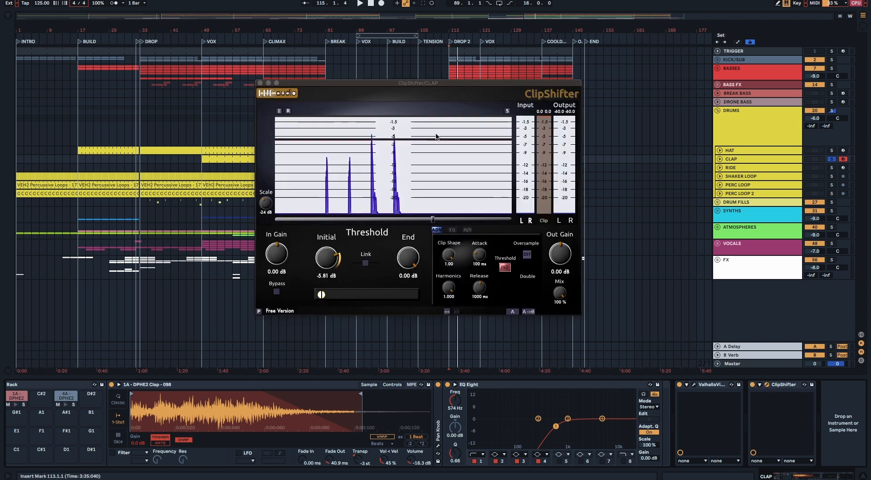
pyautogui.click(260, 84)
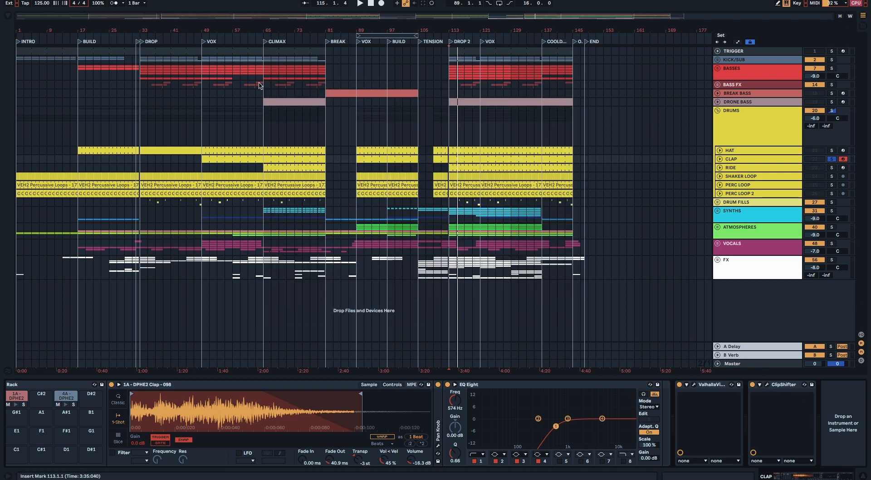
# Step: Show the RIDE track's devices, play the track in solo, and take it out of solo
pyautogui.press('Down')
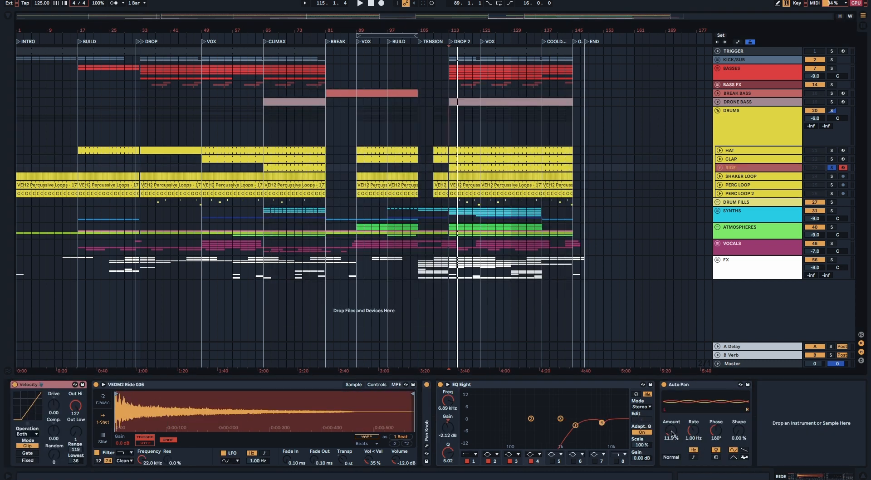
pyautogui.press('space')
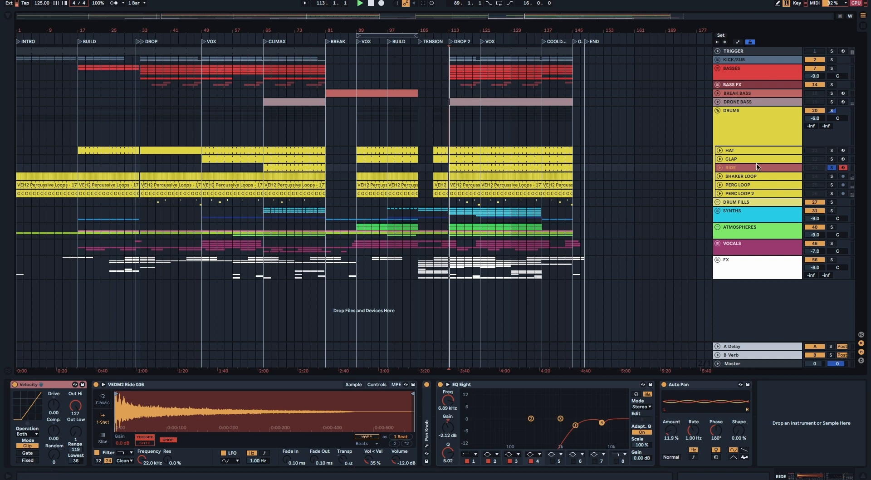
pyautogui.press('space')
pyautogui.click(831, 168)
# Step: Show the SHAKER LOOP track's devices, audition the loop in solo, and take it out of solo
pyautogui.click(732, 176)
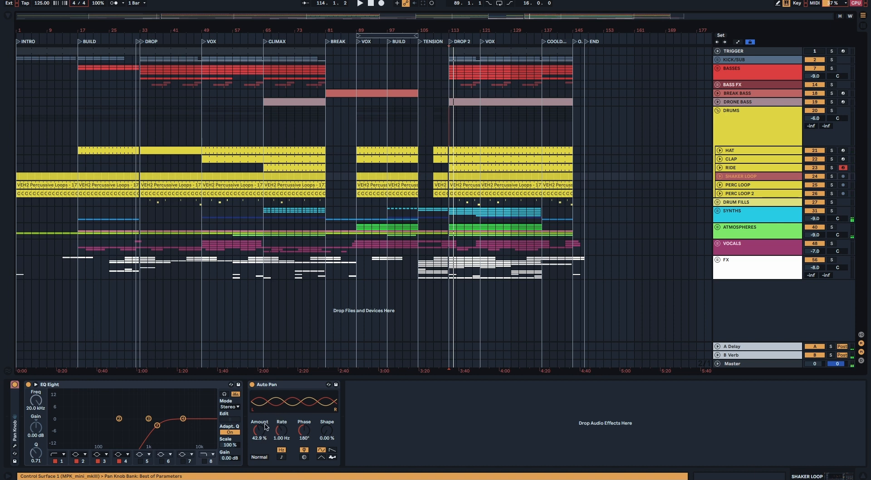
pyautogui.click(831, 176)
pyautogui.press('space')
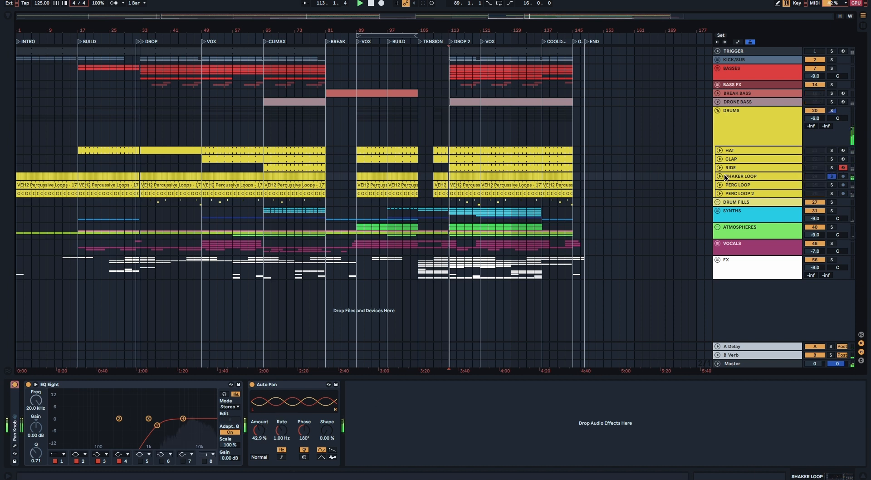
pyautogui.click(831, 177)
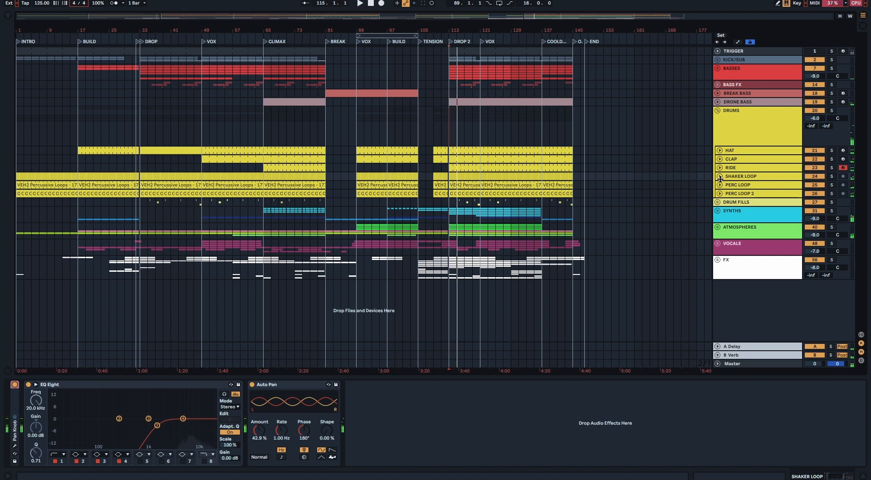
# Step: Examine the Pan Knob plug-in on PERC LOOP and on PERC LOOP 2, closing each window
pyautogui.click(739, 186)
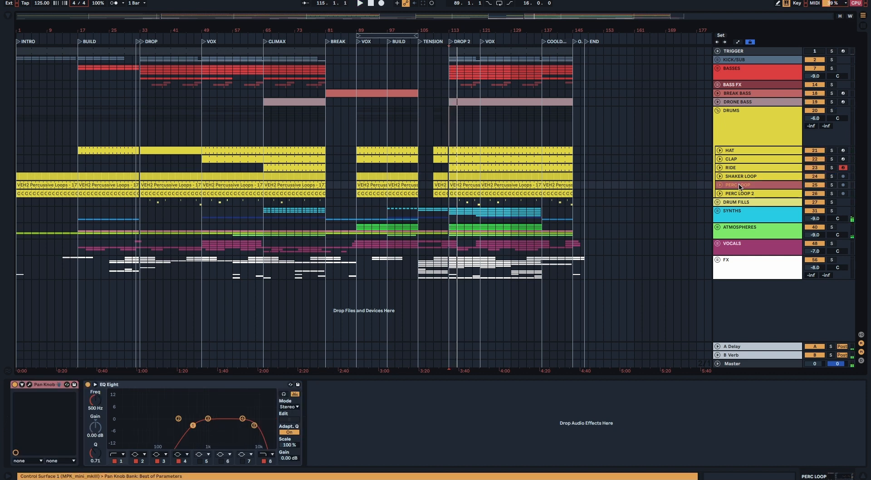
pyautogui.click(30, 384)
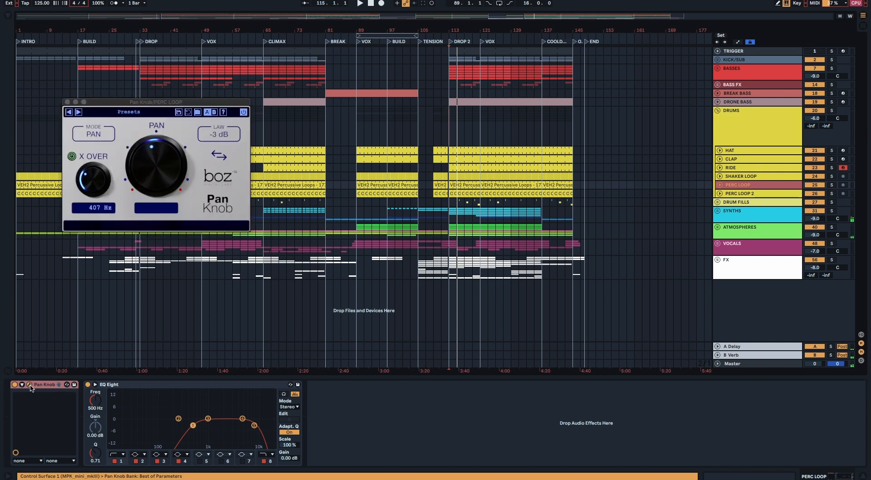
pyautogui.click(30, 384)
pyautogui.click(727, 196)
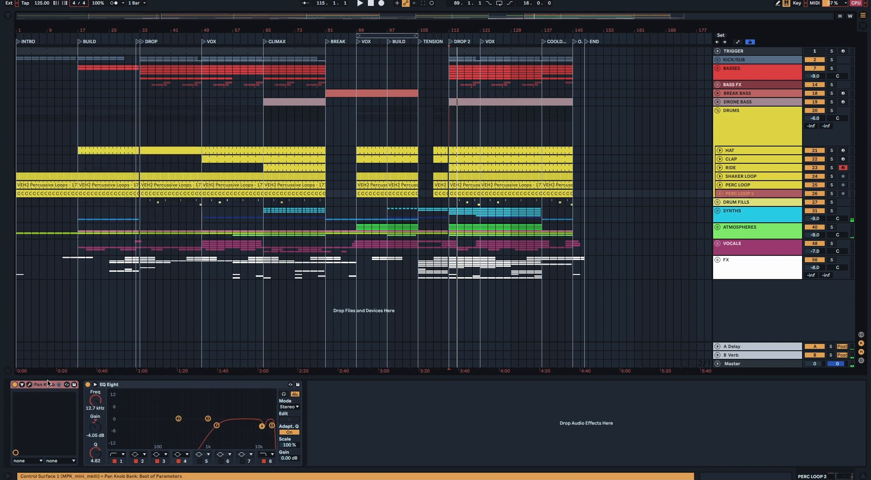
pyautogui.click(30, 384)
pyautogui.click(30, 385)
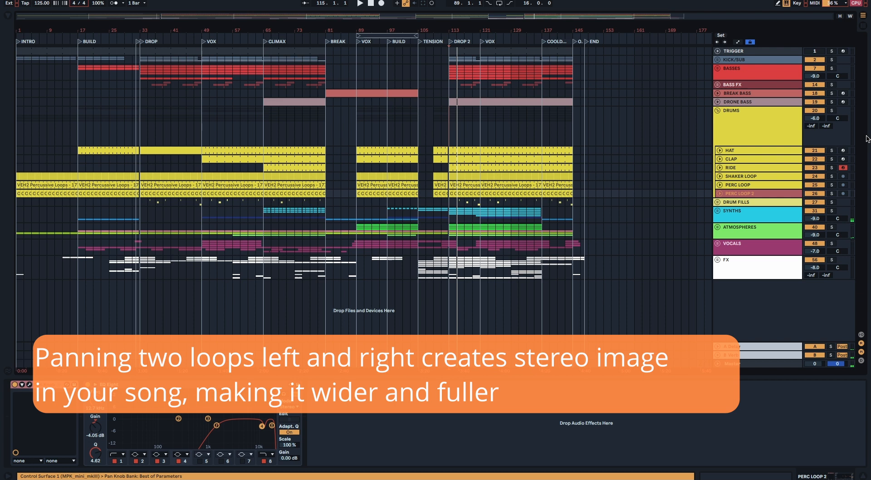
# Step: Audition PERC LOOP and PERC LOOP 2 together in solo, and take both out of solo
pyautogui.click(831, 185)
pyautogui.click(832, 194)
pyautogui.press('space')
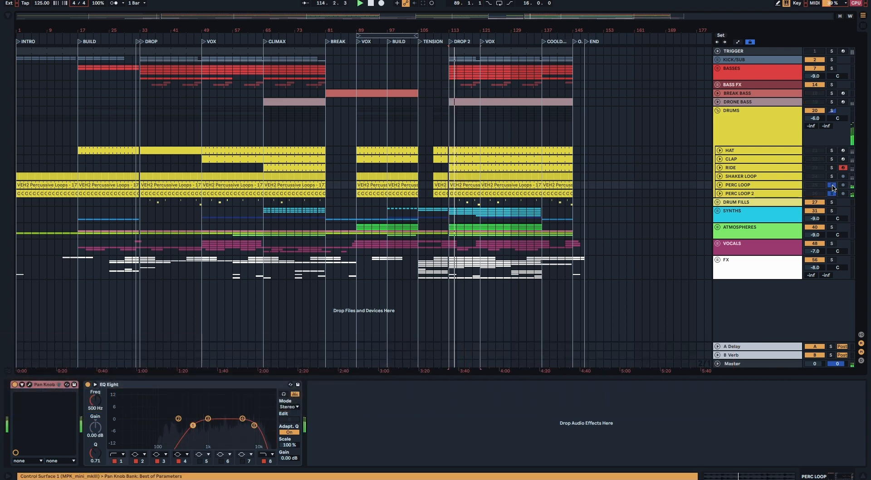
pyautogui.click(832, 186)
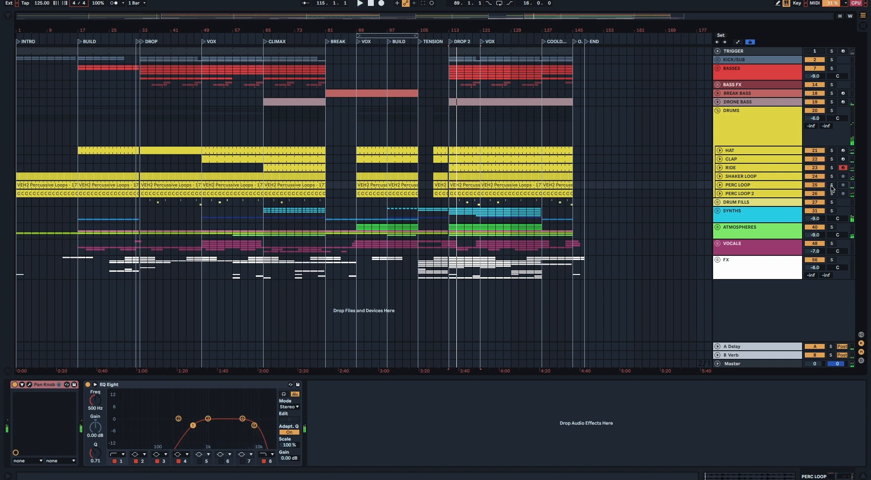
# Step: Show the DRUMS group's effects, audition the soloed group with its Glue Compressor, and select band 7 in its EQ Eight
pyautogui.click(745, 118)
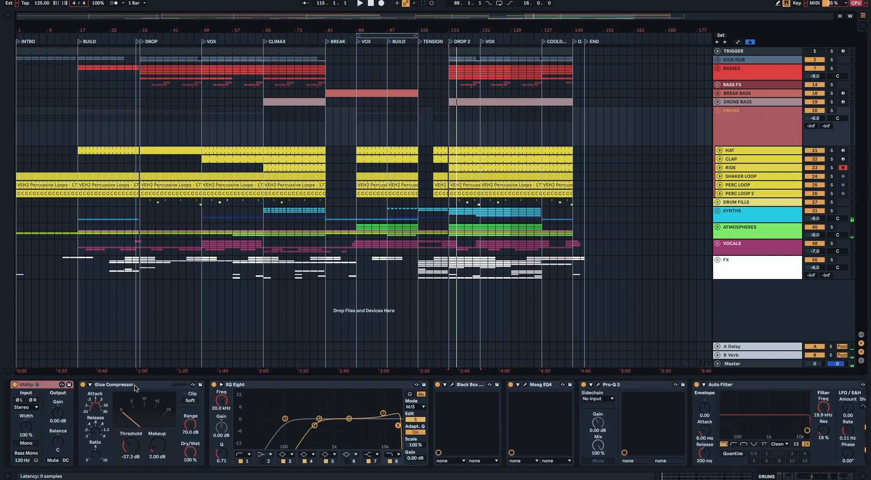
pyautogui.click(135, 385)
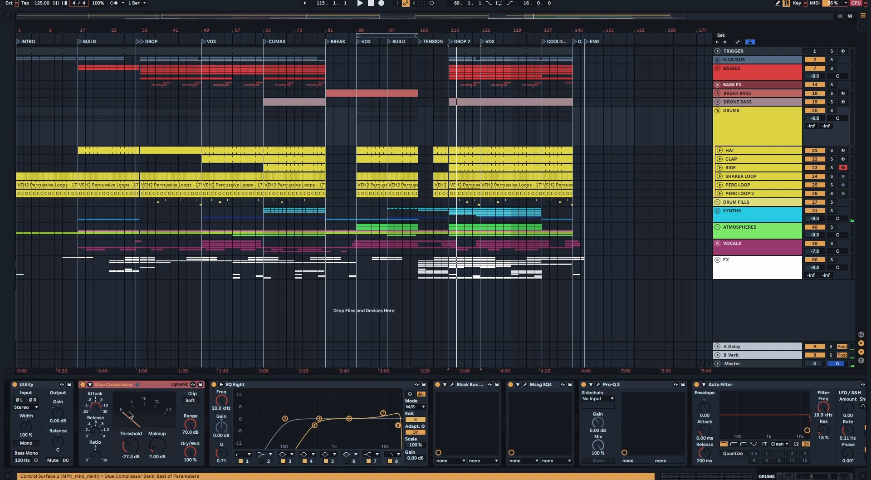
pyautogui.click(831, 110)
pyautogui.press('space')
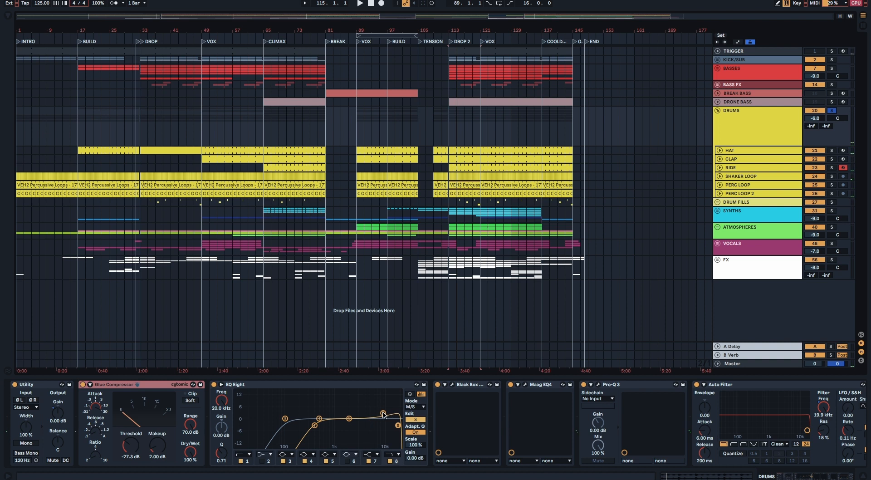
pyautogui.click(383, 413)
# Step: Open the Black Box HG-2 on DRUMS, compare it switched on and off during playback, and re-enable it
pyautogui.click(452, 385)
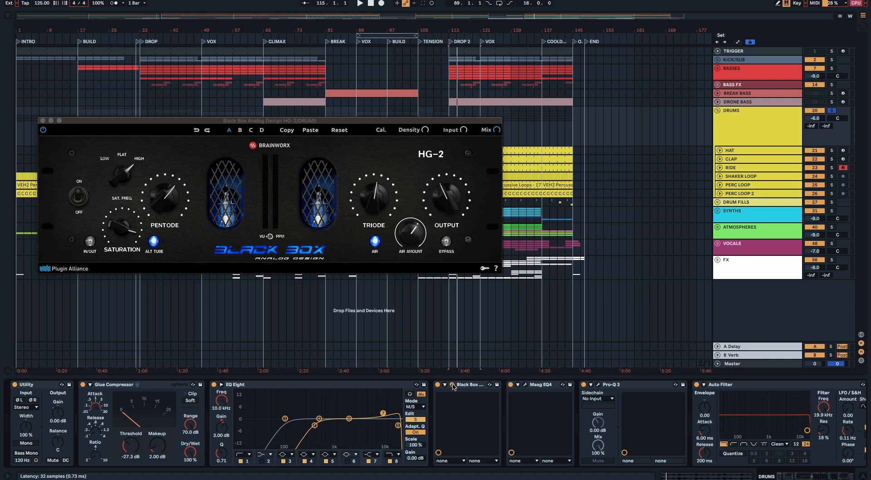
pyautogui.hscroll(1, 437, 385)
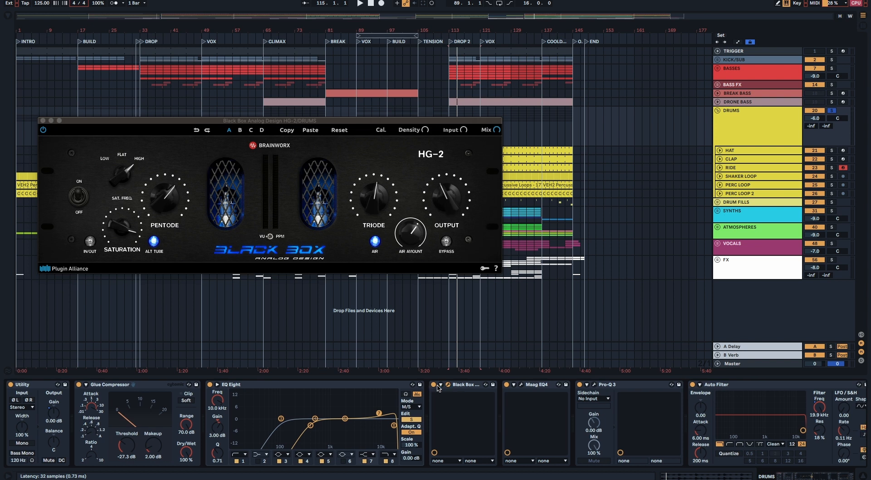
pyautogui.press('space')
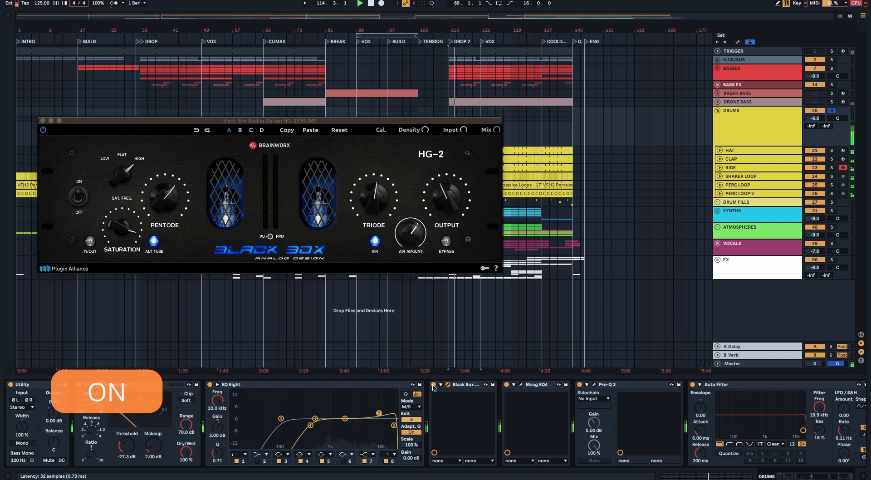
pyautogui.click(433, 384)
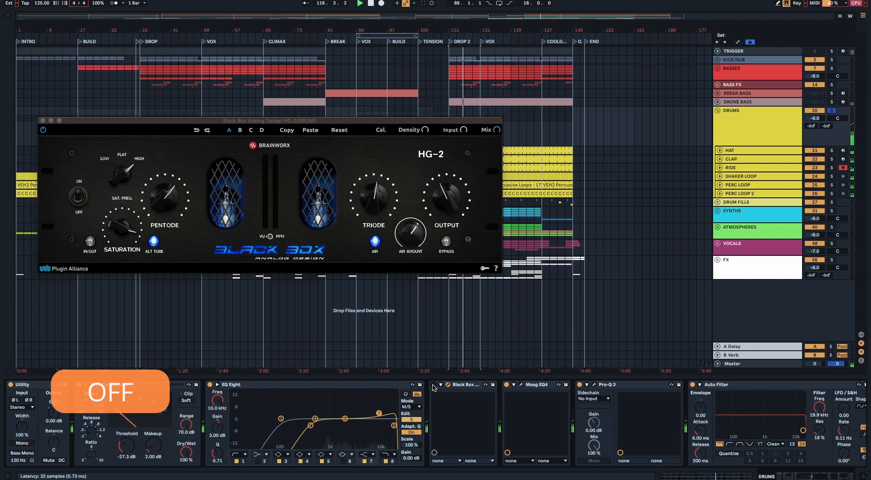
pyautogui.press('space')
pyautogui.click(433, 385)
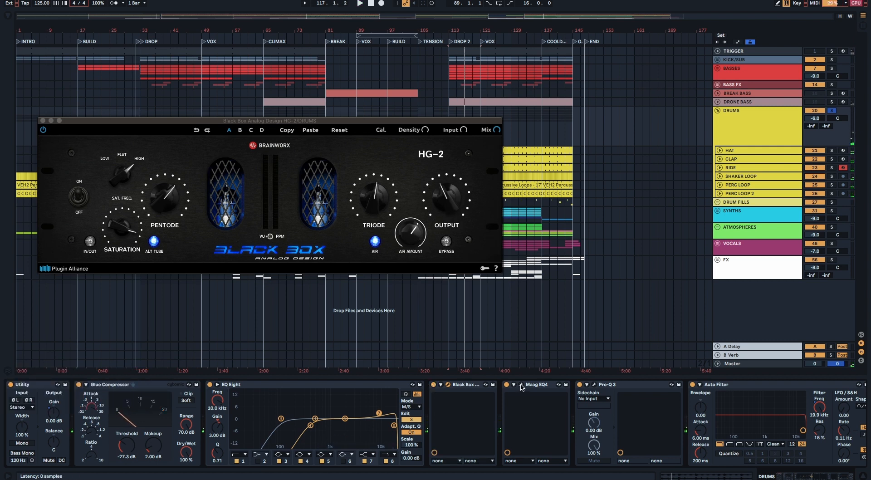
# Step: Examine the Maag EQ4 and Pro-Q 3 on the DRUMS group, closing both plug-ins and the HG-2 window
pyautogui.click(521, 385)
pyautogui.click(43, 121)
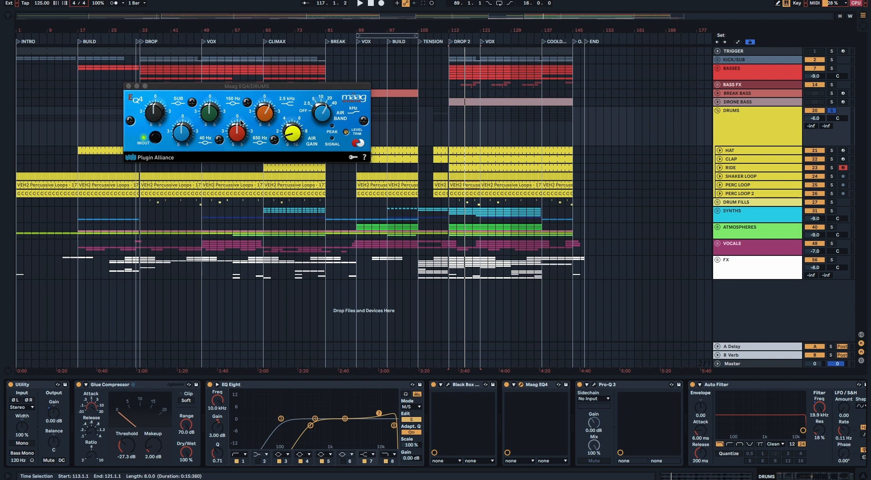
pyautogui.click(128, 86)
pyautogui.click(593, 384)
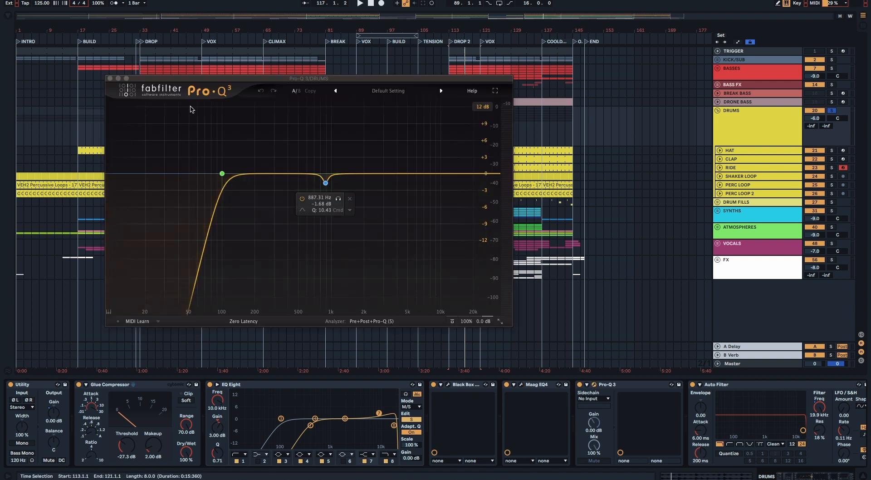
pyautogui.click(109, 79)
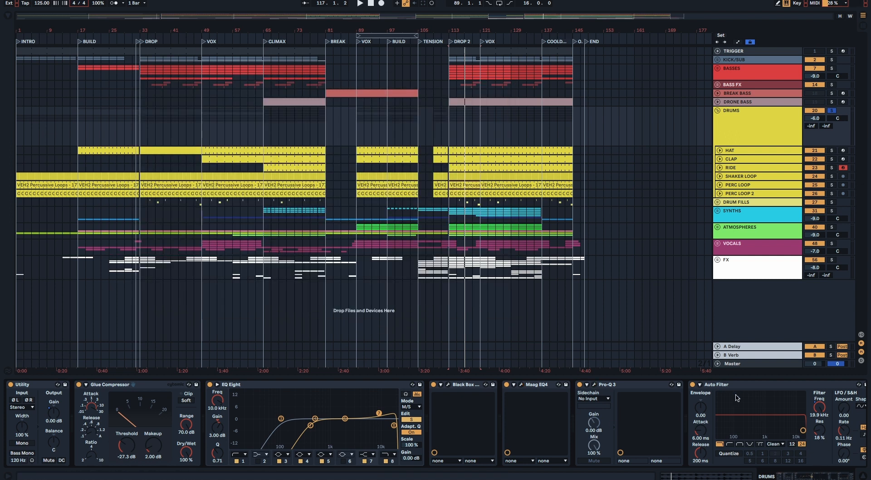
# Step: Examine the DRUMS group's Auto Filter and its Frequency automation across the arrangement, and collapse the group
pyautogui.hscroll(2, 693, 390)
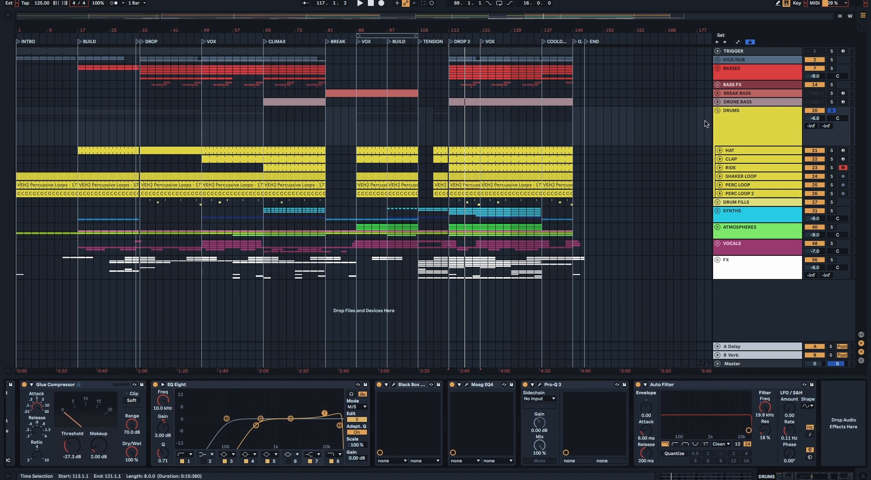
pyautogui.click(738, 42)
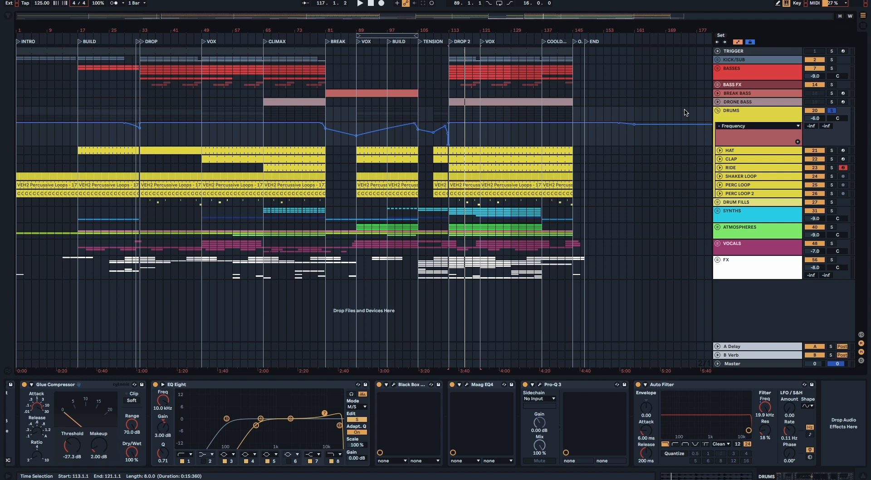
pyautogui.click(717, 110)
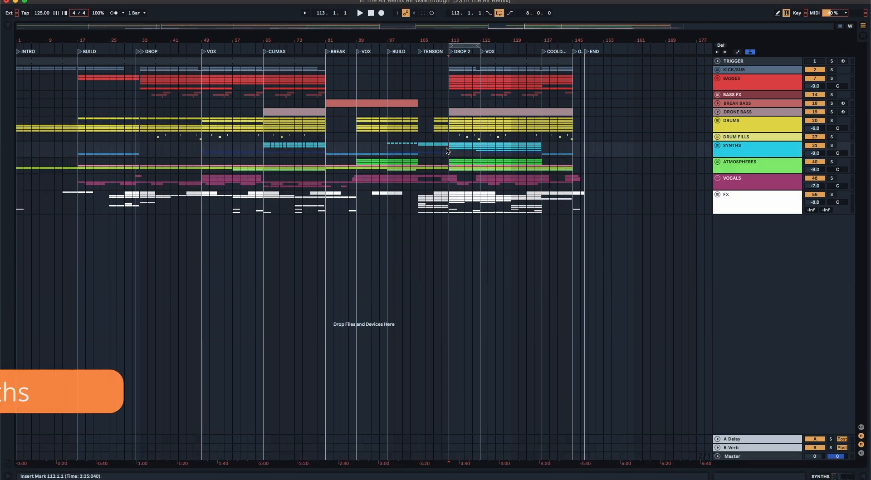
# Step: Expand the SYNTHS group and its LEADS subgroup, and show the LEAD track's device chain
pyautogui.click(717, 145)
pyautogui.click(740, 194)
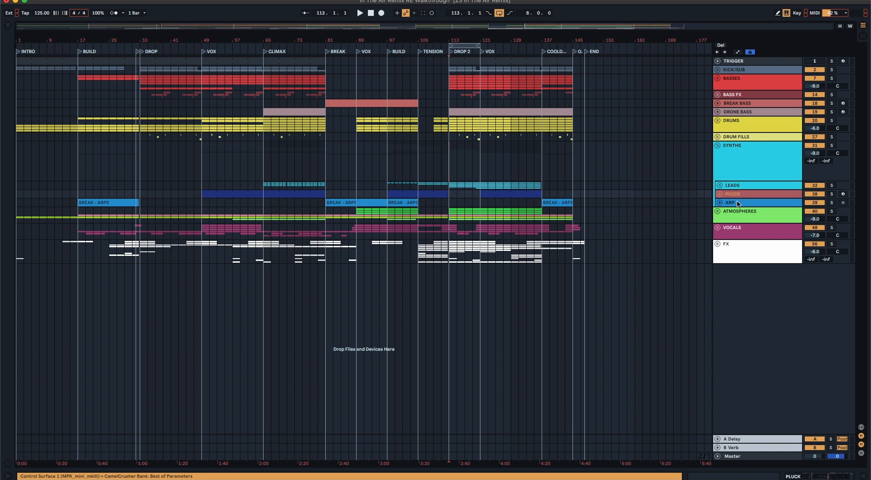
pyautogui.click(719, 185)
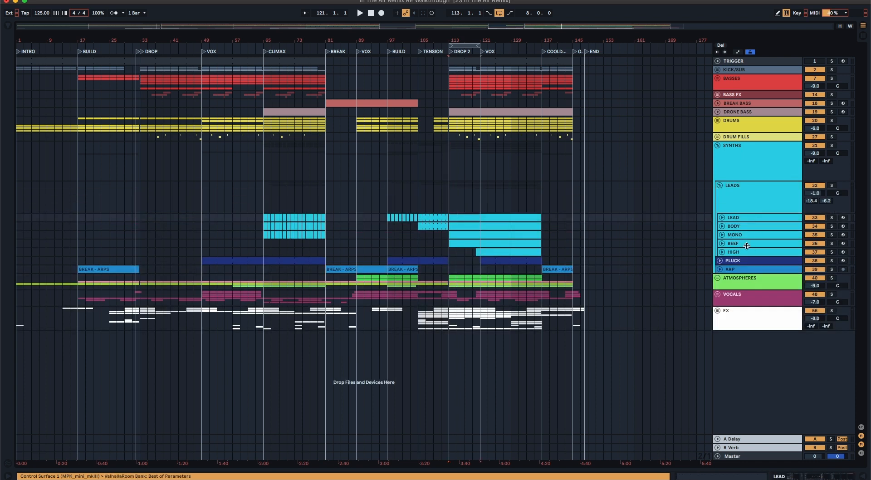
pyautogui.click(751, 219)
pyautogui.click(778, 476)
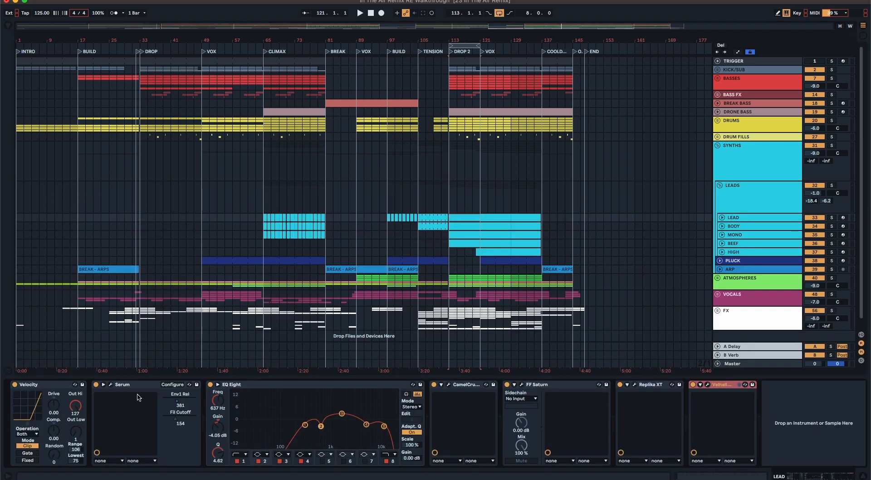
# Step: Check the Serum plug-in on LEAD and audition the soloed track from the start of DROP 2
pyautogui.click(111, 385)
pyautogui.click(111, 385)
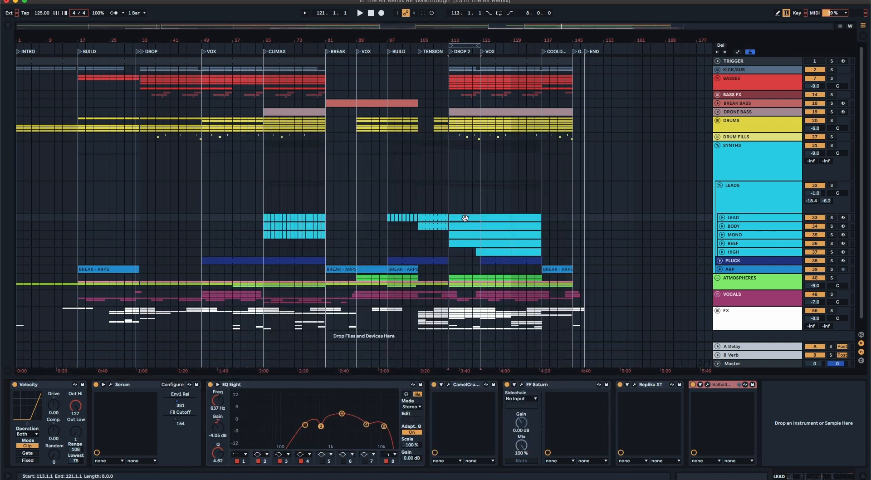
pyautogui.click(832, 217)
pyautogui.press('space')
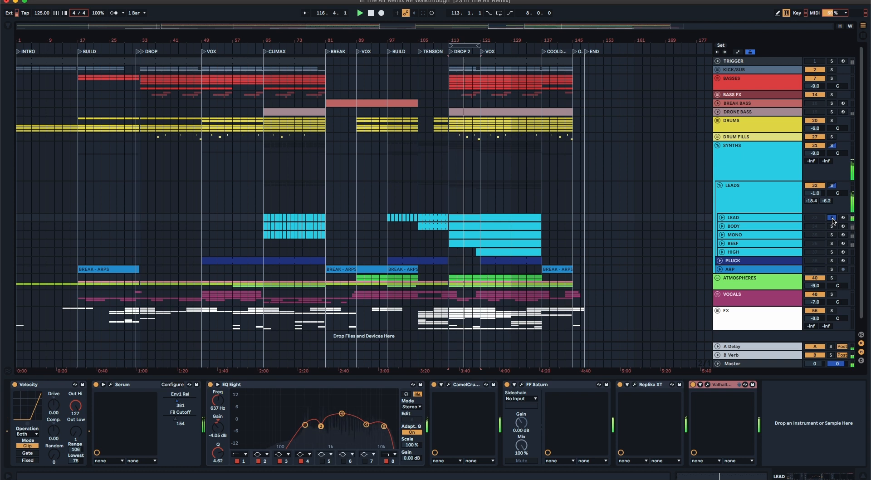
pyautogui.press('space')
# Step: Examine the FF Saturn, Replika XT and ValhallaRoom plug-ins on the LEAD track
pyautogui.click(762, 217)
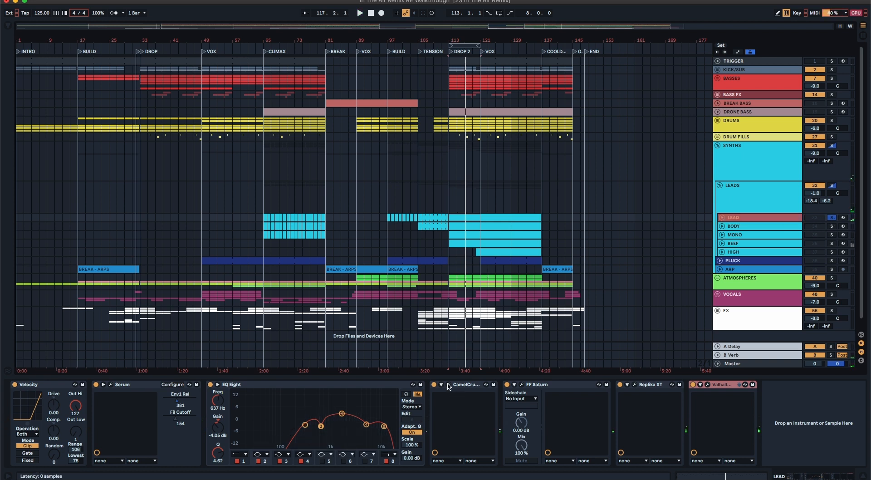
pyautogui.click(521, 385)
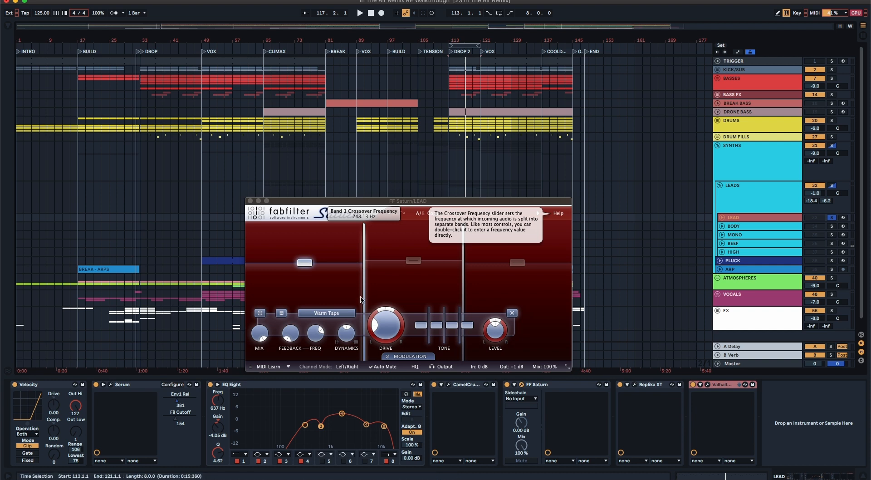
pyautogui.click(250, 200)
pyautogui.click(634, 385)
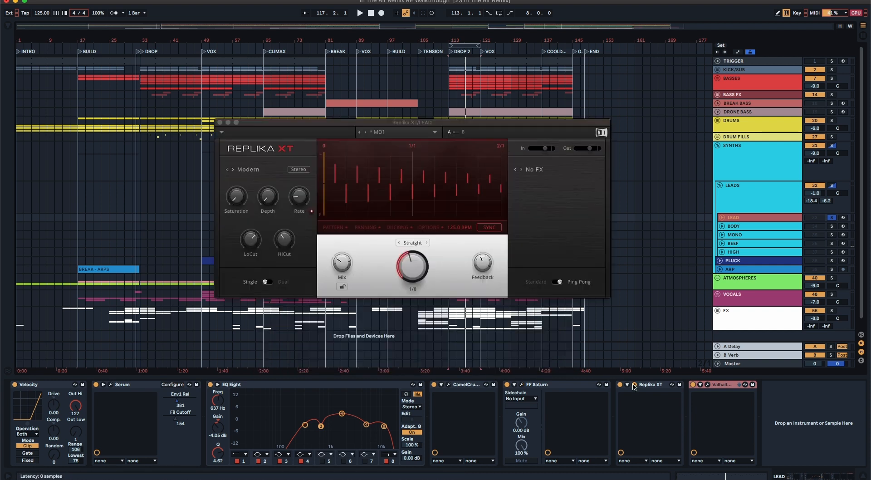
pyautogui.click(634, 384)
pyautogui.click(707, 384)
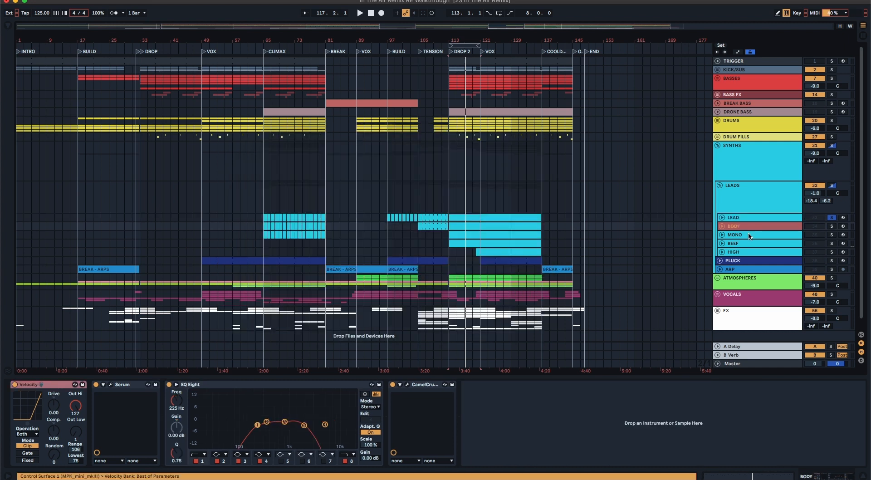
# Step: Look over the MONO and BODY tracks' devices and inspect the Serum patch on LEAD
pyautogui.click(748, 233)
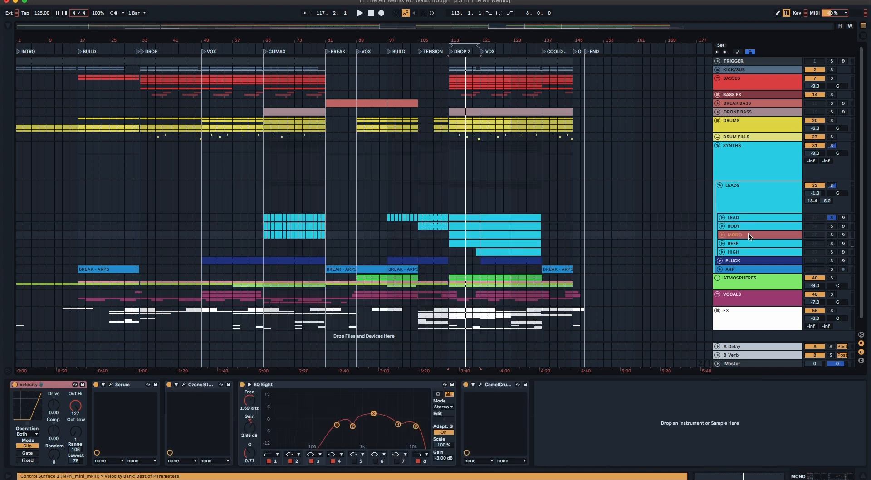
pyautogui.click(744, 225)
pyautogui.click(743, 218)
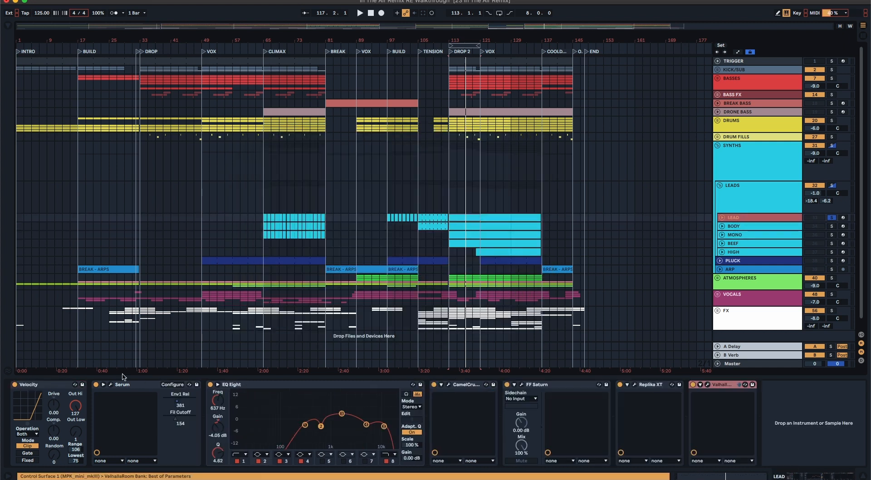
pyautogui.click(109, 385)
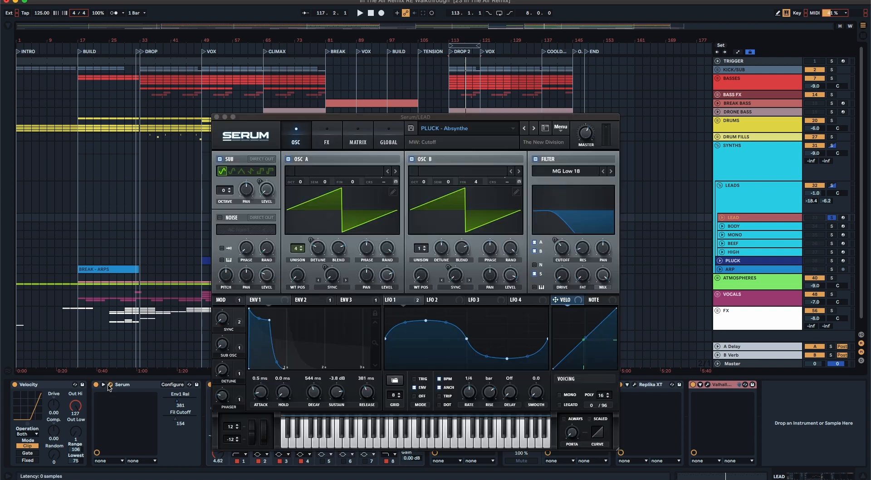
pyautogui.click(109, 386)
# Step: Show the BODY, MONO and BEEF device chains in turn, and open and close Spire-1.1 on BEEF
pyautogui.click(737, 227)
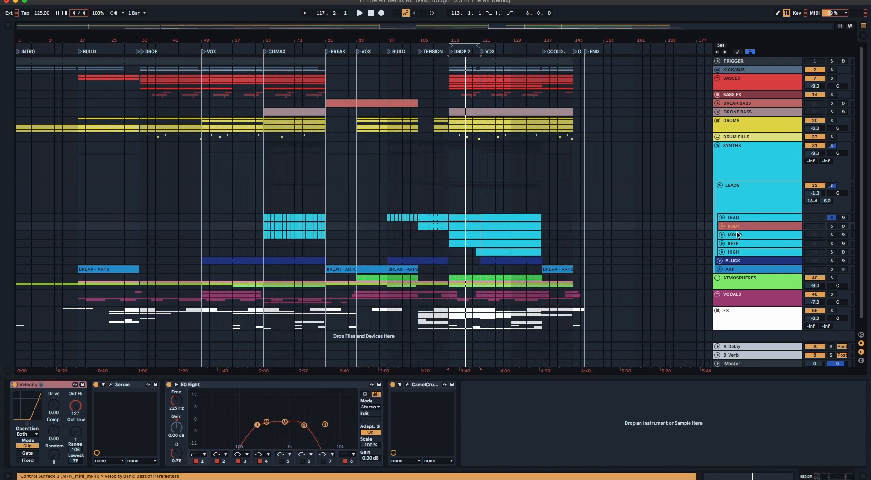
pyautogui.click(735, 235)
pyautogui.click(735, 245)
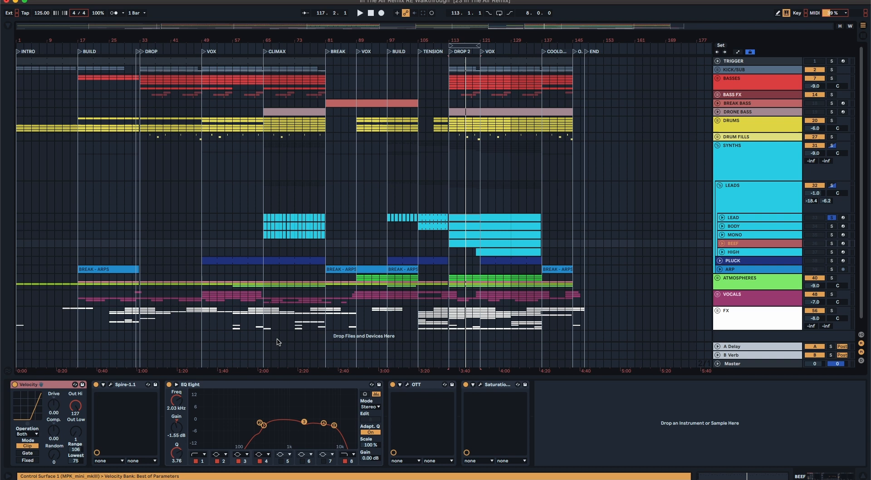
pyautogui.click(110, 385)
pyautogui.click(110, 386)
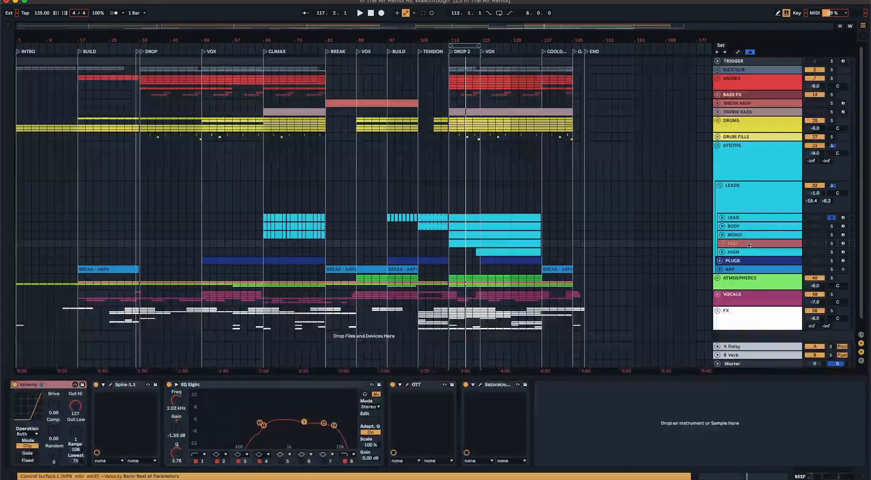
# Step: Place the insert mark at bar 121 on the LEADS group and compare the LEAD and BEEF device chains
pyautogui.click(741, 218)
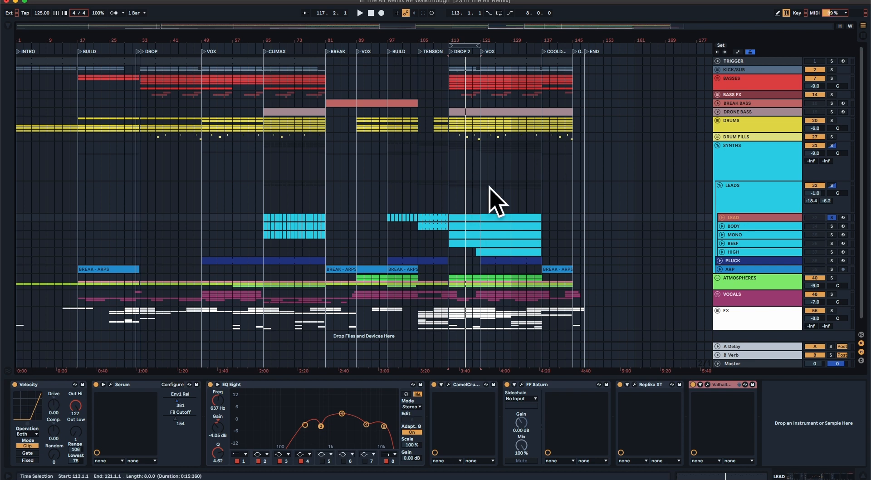
pyautogui.click(482, 200)
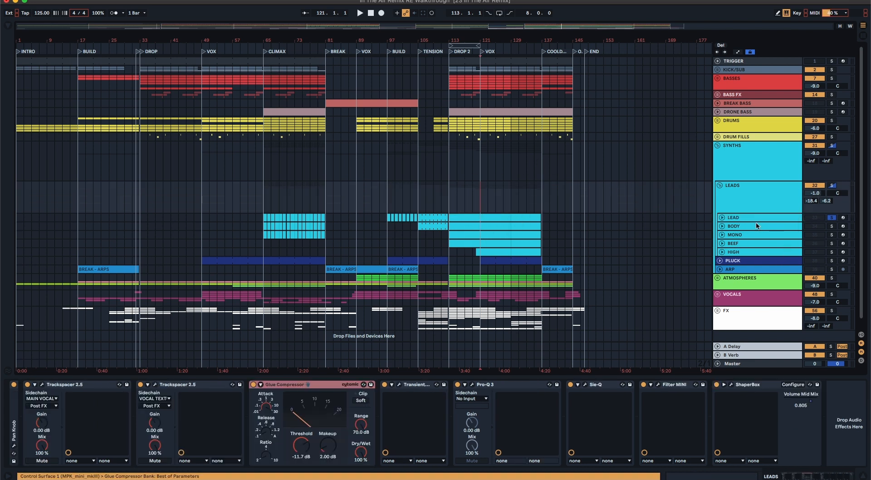
pyautogui.click(745, 243)
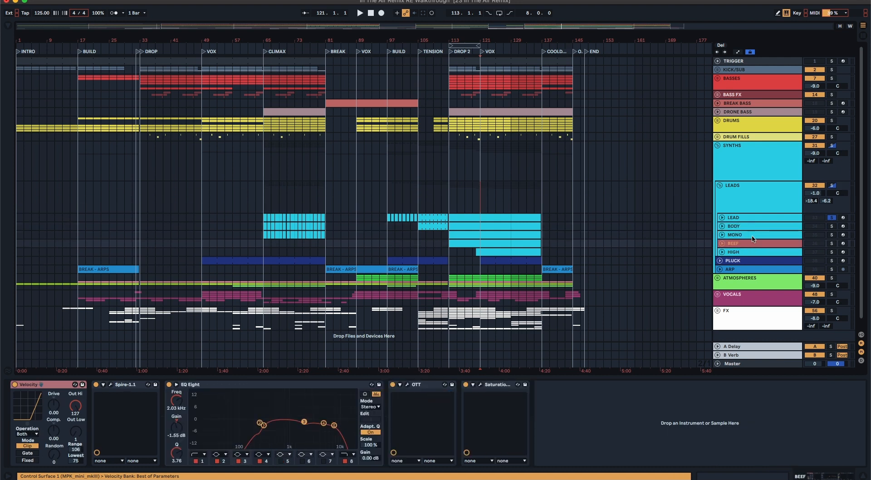
pyautogui.click(740, 219)
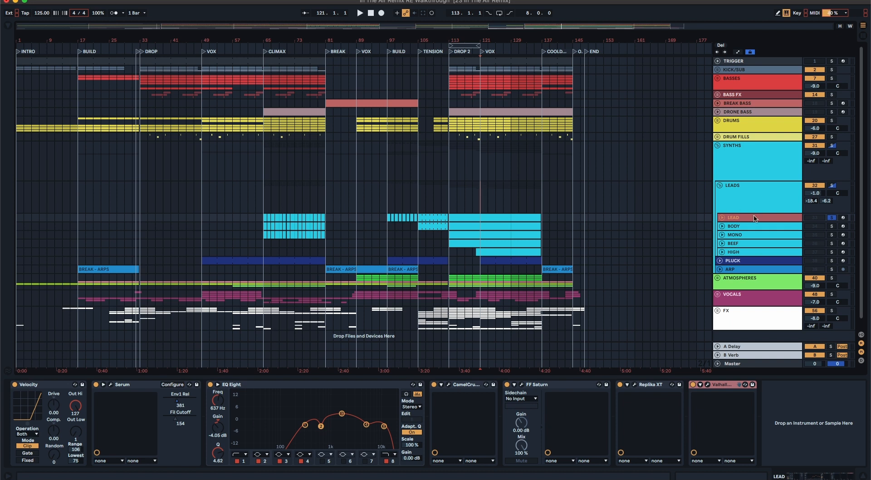
# Step: Audition how BODY, MONO and BEEF layer with LEAD by toggling their solos during playback, and clear the solos
pyautogui.click(829, 245)
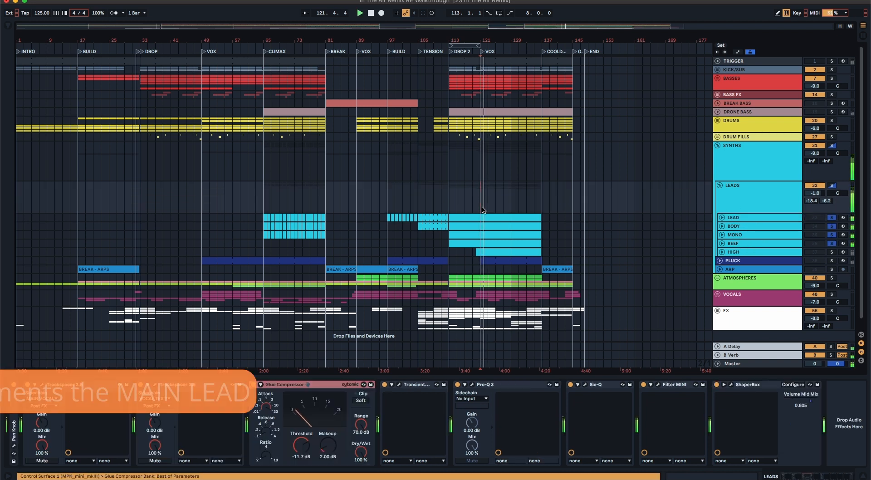
pyautogui.click(831, 243)
pyautogui.click(830, 235)
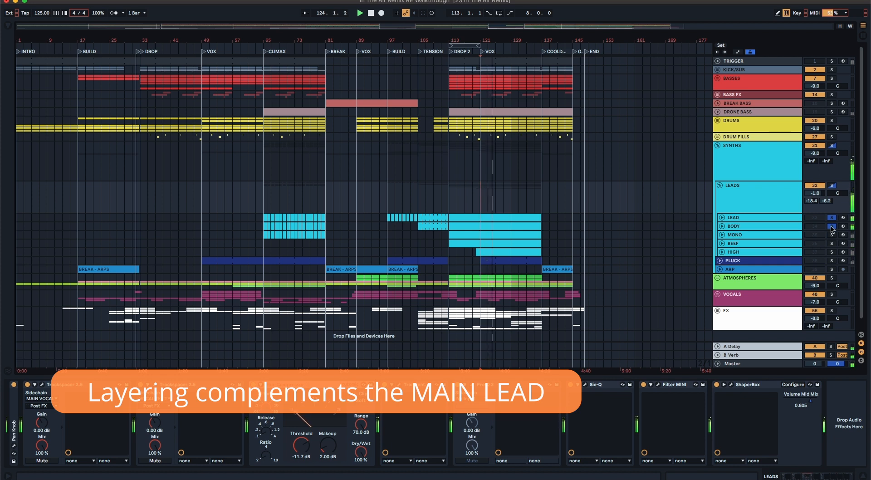
pyautogui.click(830, 226)
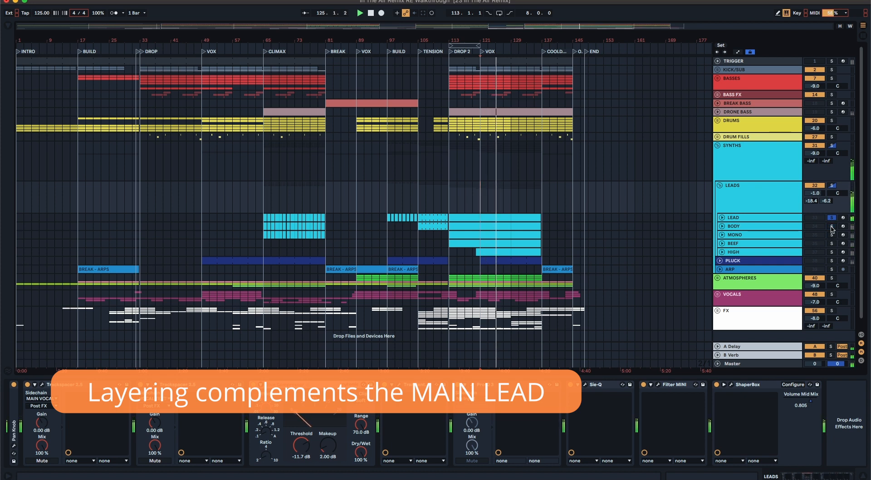
pyautogui.click(830, 226)
pyautogui.click(831, 235)
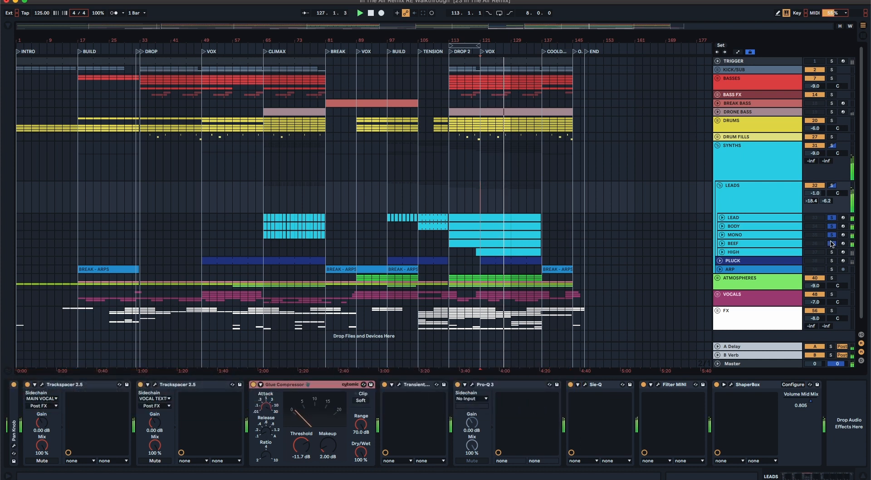
pyautogui.press('space')
pyautogui.click(830, 244)
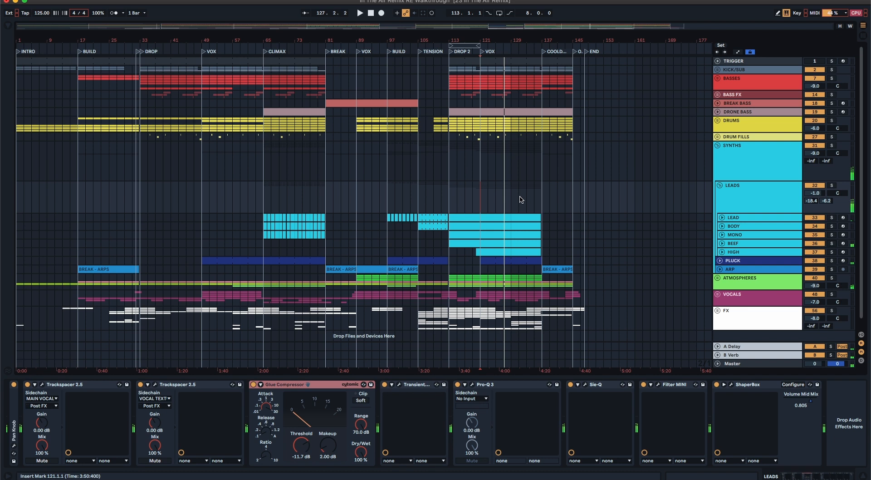
# Step: Show the HIGH track's device chain and inspect its Hive synth, closing the plug-in window
pyautogui.click(740, 253)
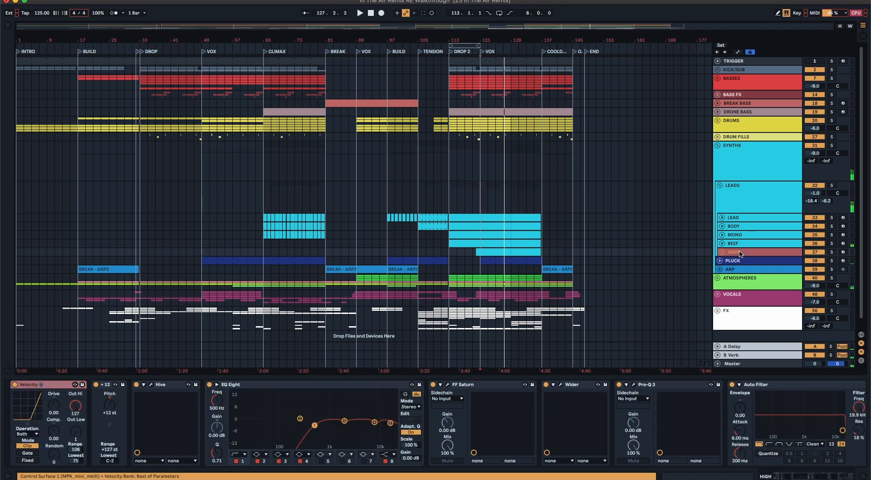
pyautogui.click(151, 385)
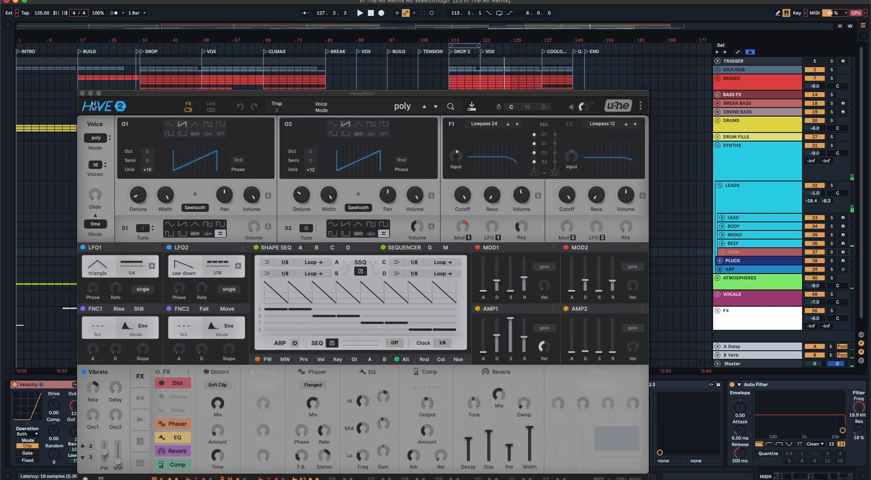
pyautogui.click(82, 94)
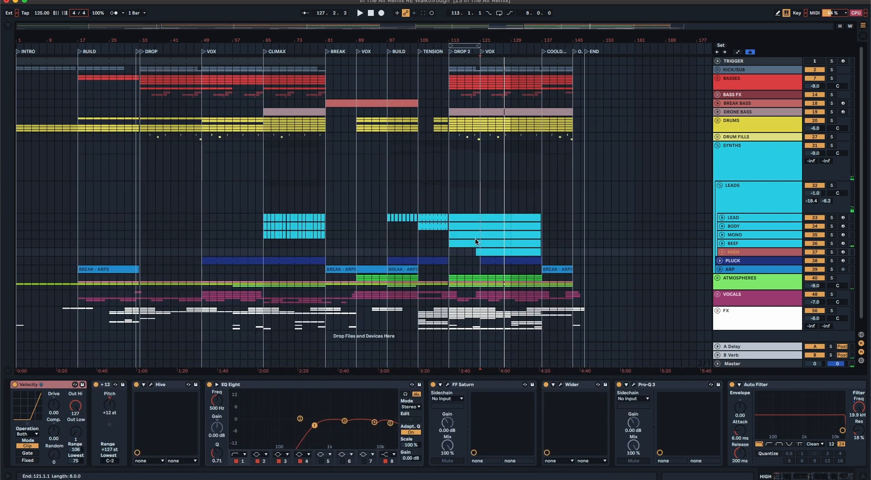
# Step: Select the HIGH clip spanning bars 121 to 129 and audition the soloed HIGH track
pyautogui.click(487, 253)
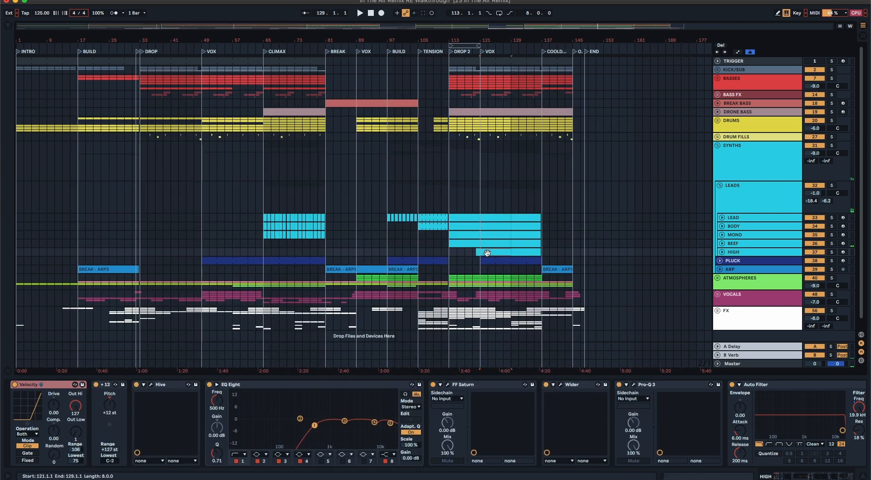
pyautogui.click(831, 252)
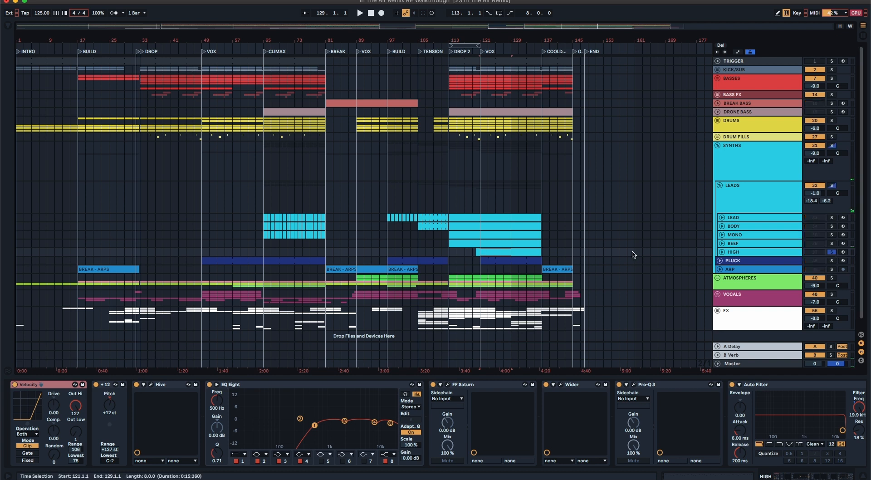
pyautogui.press('space')
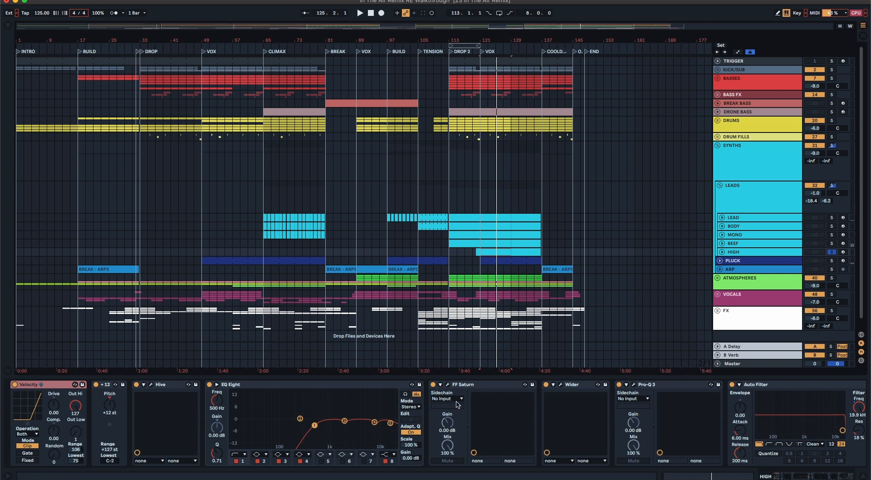
# Step: Examine the Wider and Pro-Q 3 plug-ins on HIGH, showing the analyzer's list of comparison tracks
pyautogui.click(561, 384)
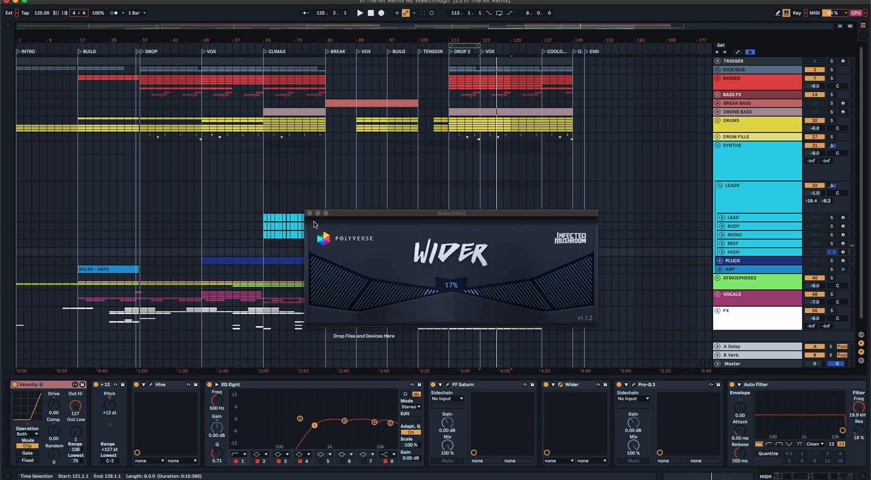
pyautogui.click(309, 213)
pyautogui.click(633, 384)
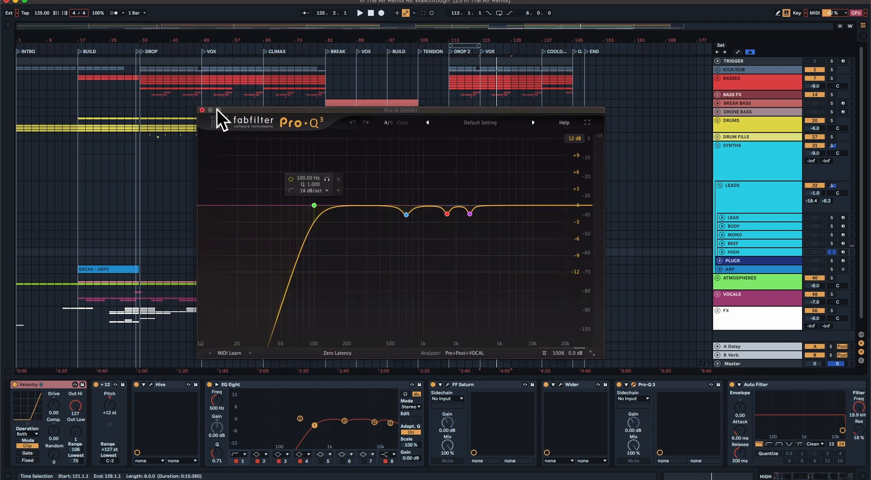
pyautogui.click(466, 353)
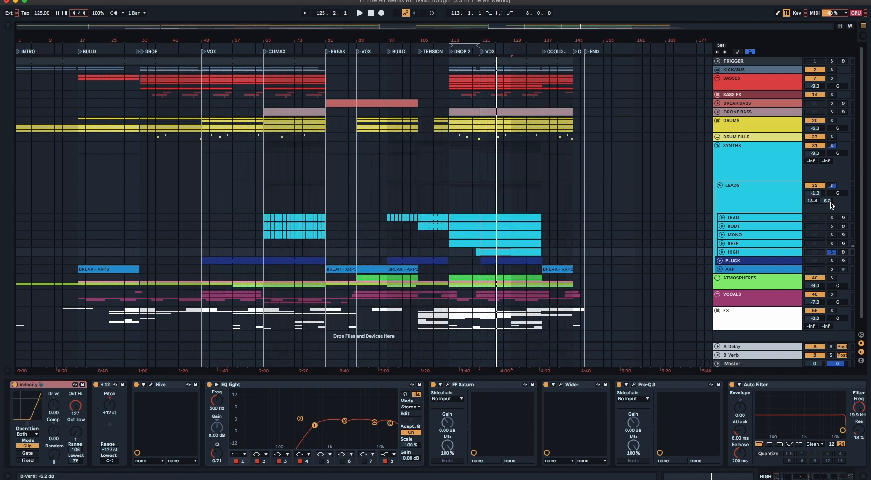
# Step: Audition the LEADS group and show the MIDI notes of the LEAD clip at bar 121
pyautogui.click(831, 185)
pyautogui.click(488, 216)
pyautogui.press('space')
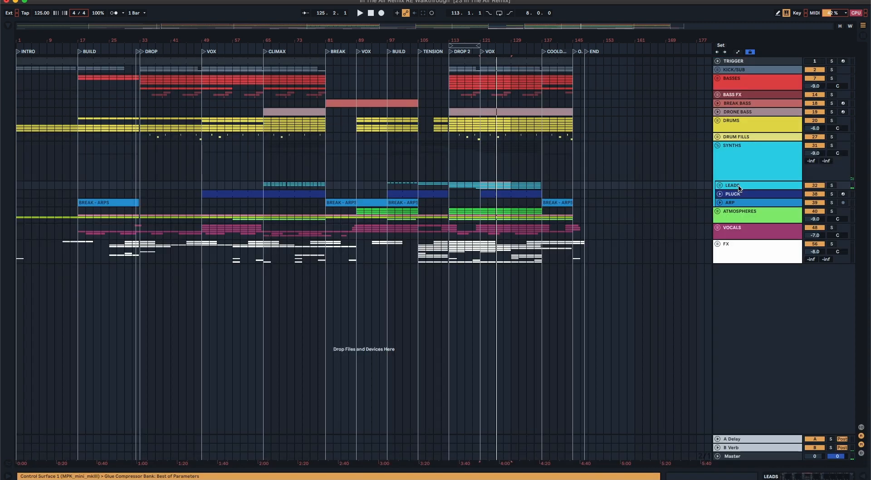
# Step: Collapse the LEADS group and show its group effect chain
pyautogui.click(738, 187)
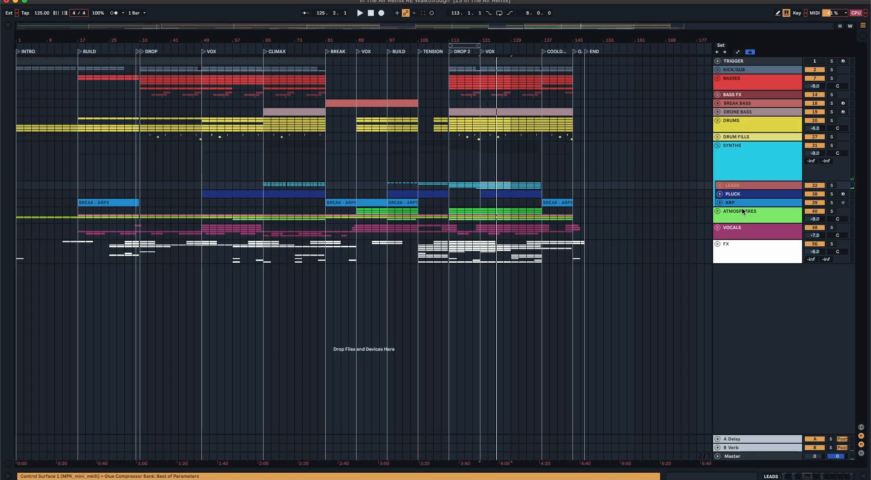
pyautogui.click(791, 476)
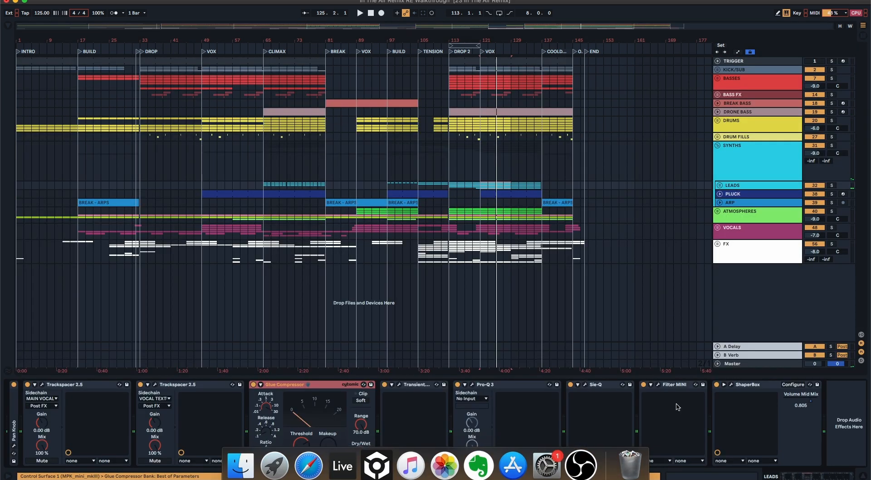
# Step: Examine the first Trackspacer, Transient Master and Pro-Q 3 plug-ins on the LEADS group, closing each window after viewing
pyautogui.click(42, 384)
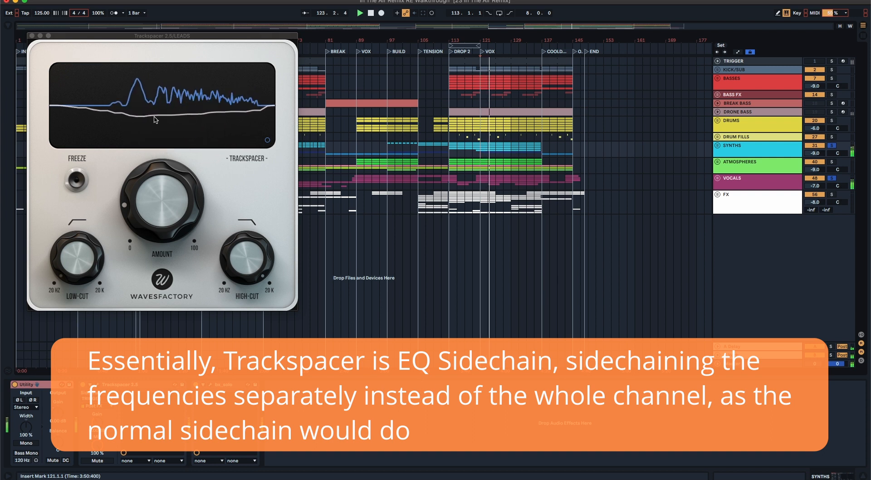
pyautogui.click(32, 35)
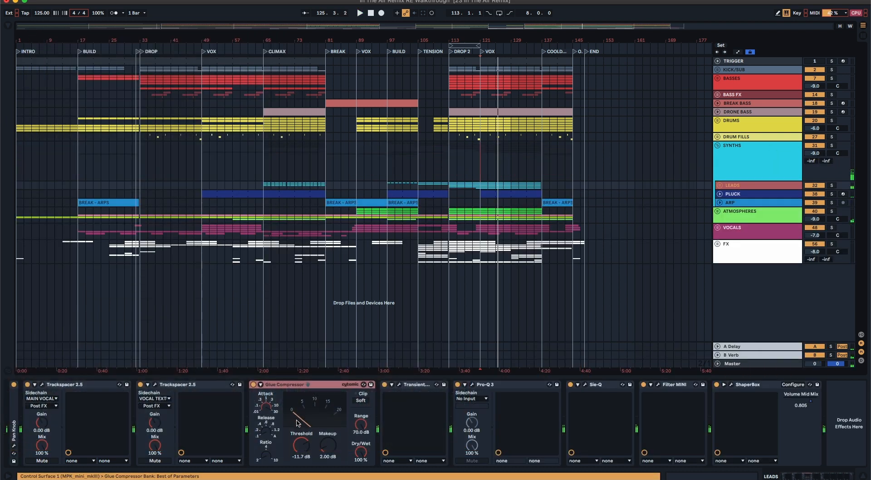
pyautogui.click(399, 385)
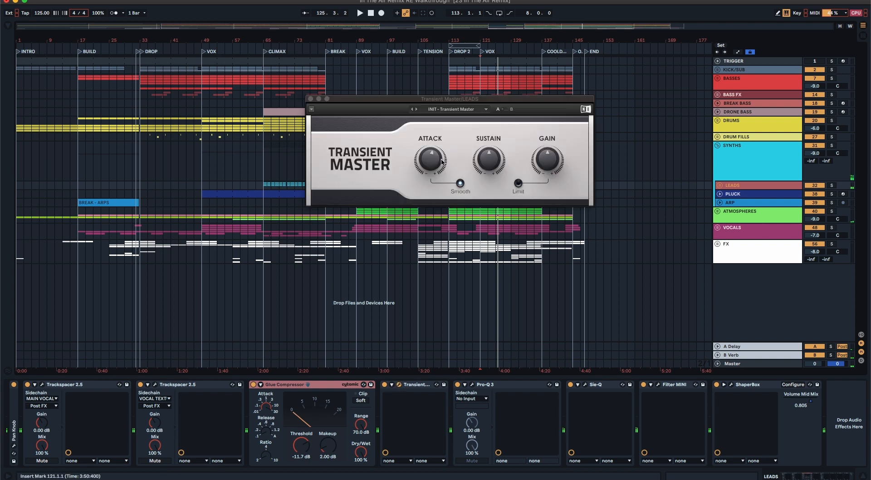
pyautogui.moveTo(431, 158)
pyautogui.click(310, 98)
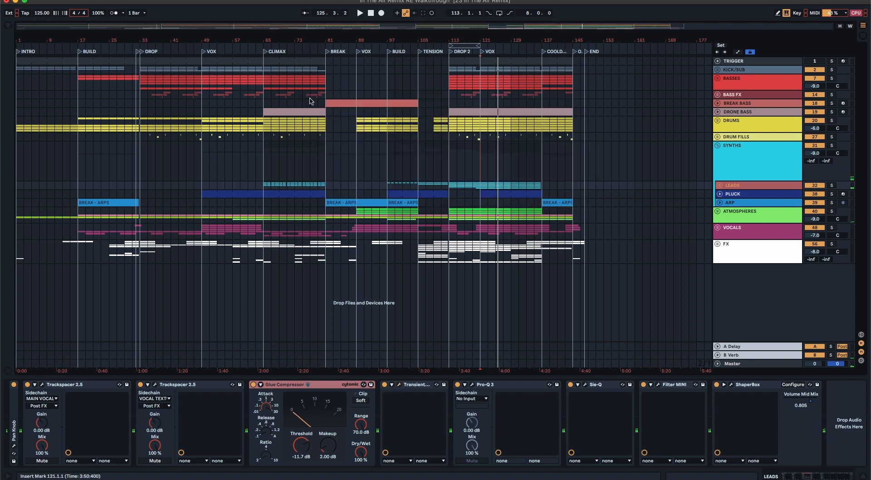
pyautogui.click(472, 384)
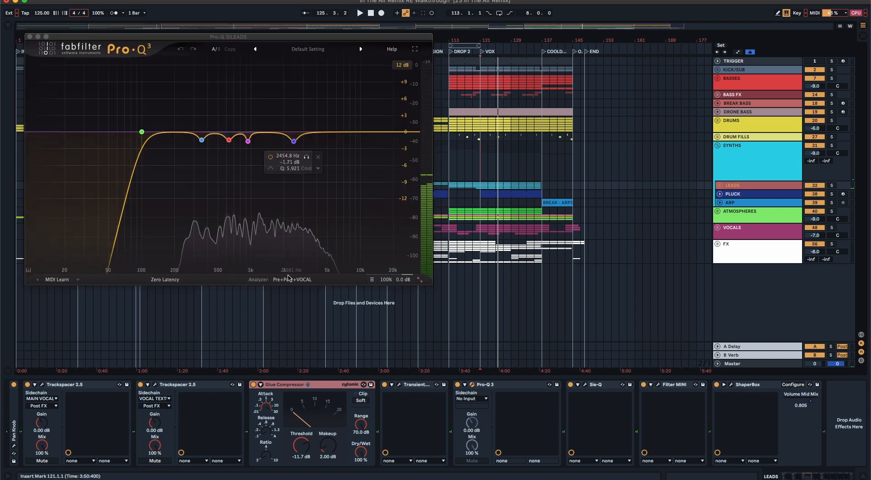
pyautogui.click(29, 36)
# Step: Examine the Sie-Q, Filter MINI and ShaperBox plug-ins at the end of the LEADS group's effect chain
pyautogui.click(585, 384)
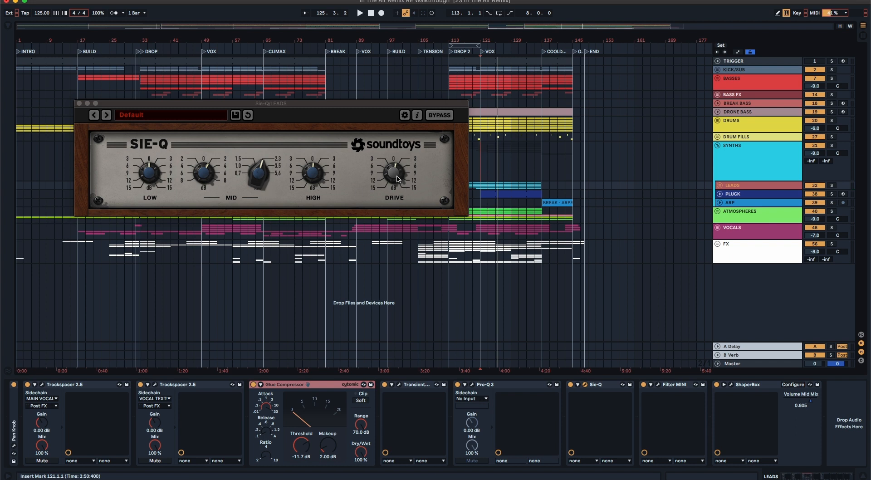
pyautogui.click(79, 103)
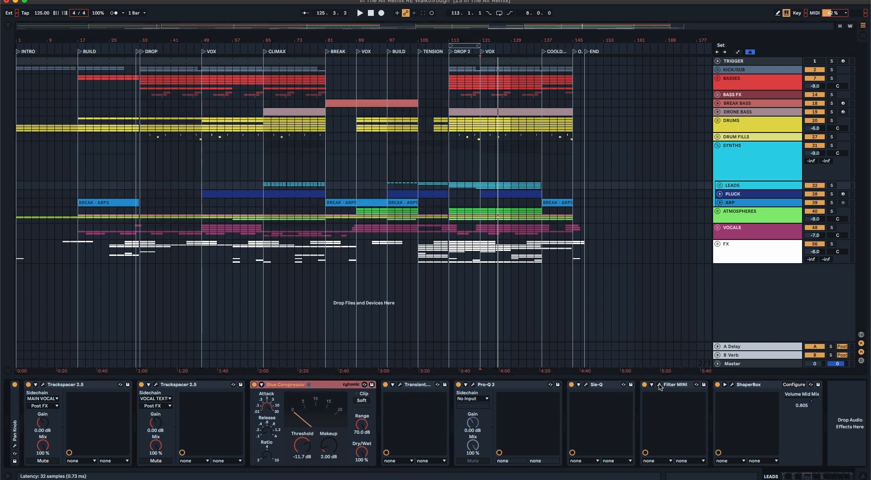
pyautogui.click(659, 385)
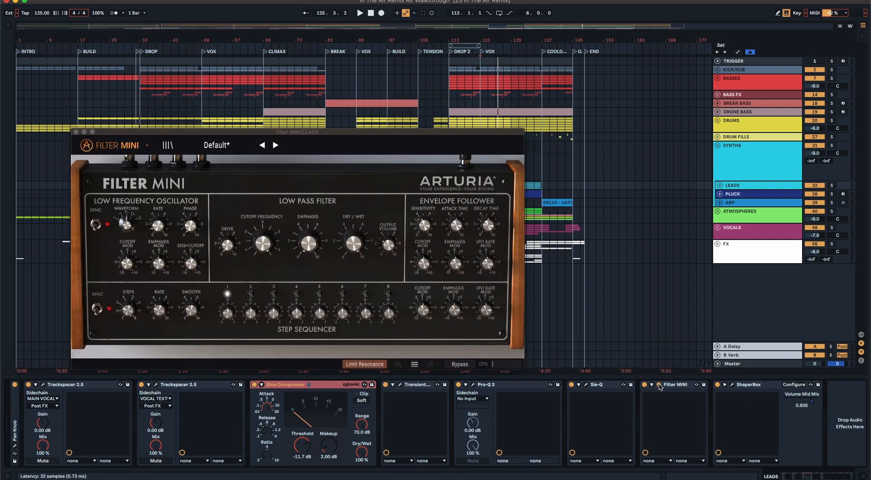
pyautogui.click(75, 132)
pyautogui.click(732, 384)
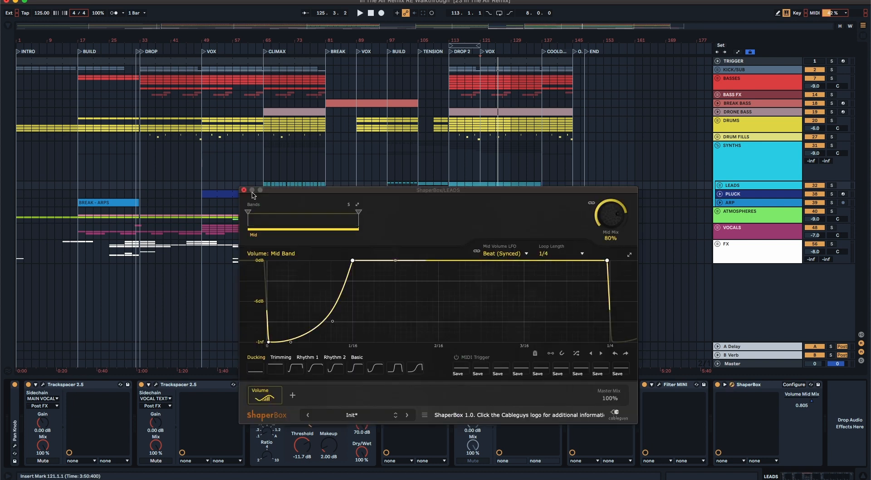
pyautogui.click(243, 190)
# Step: Unfold the PLUCK track, loop its clip spanning bars 121 to 137, and audition the track soloed
pyautogui.click(731, 194)
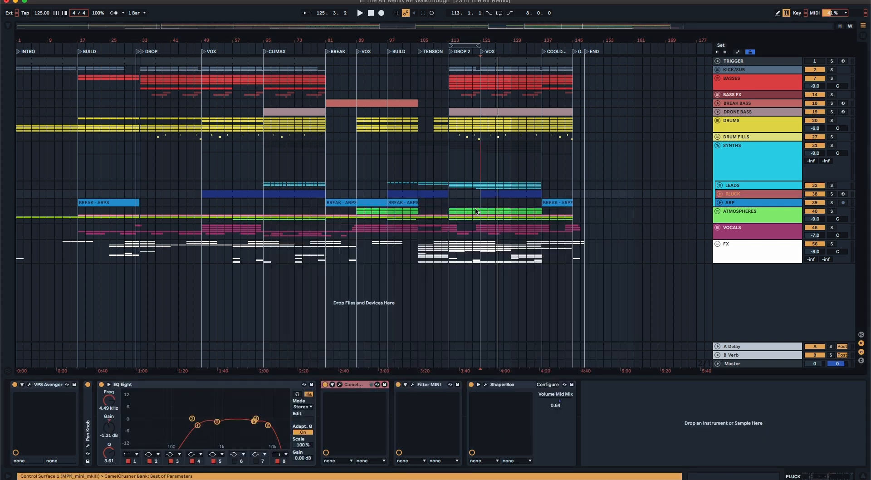
pyautogui.press('Right')
pyautogui.click(519, 193)
pyautogui.press('super+l')
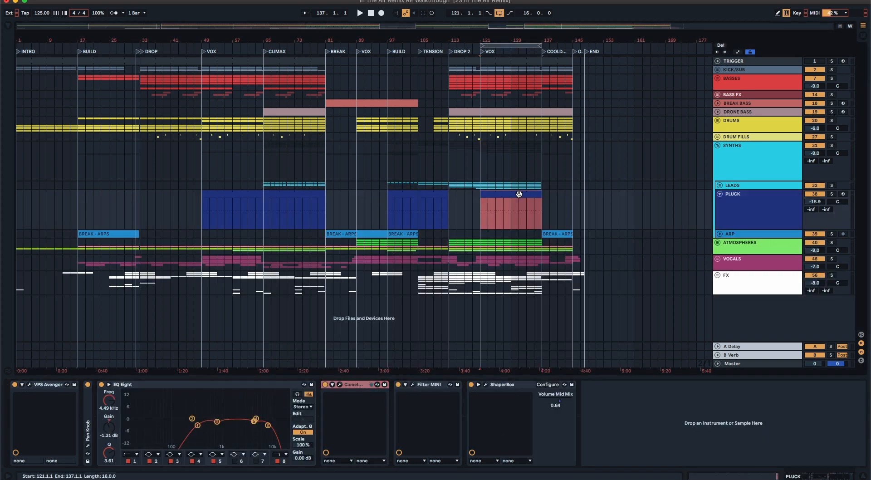
pyautogui.press('space')
pyautogui.click(831, 194)
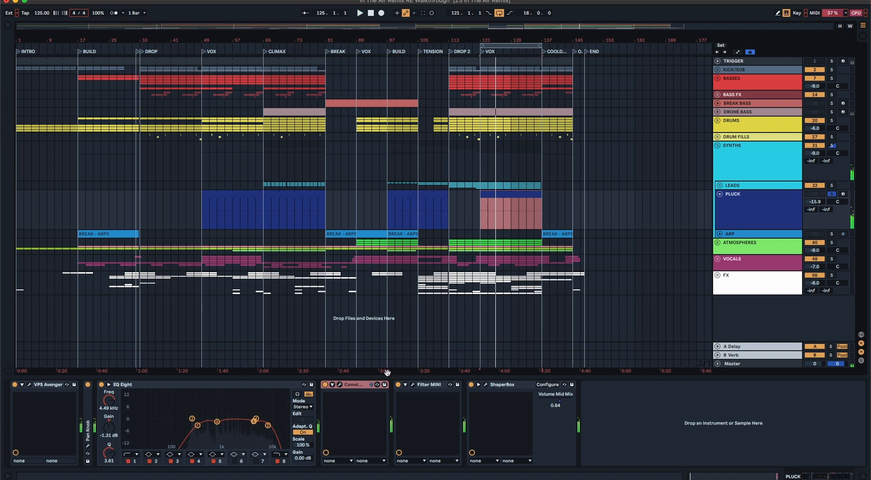
pyautogui.click(831, 193)
# Step: Fold PLUCK, unfold ARP, and inspect the sample settings of the BREAK - ARPS clip at bar 97
pyautogui.click(720, 195)
pyautogui.click(720, 203)
pyautogui.click(741, 203)
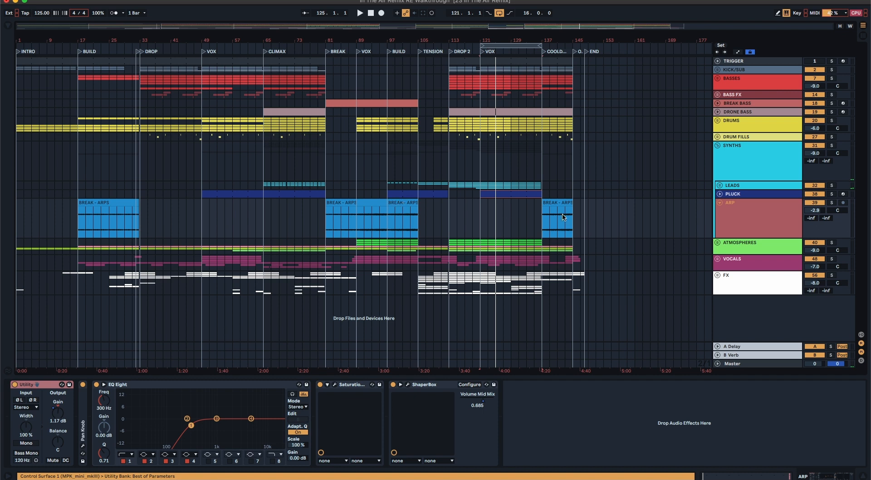
pyautogui.click(395, 201)
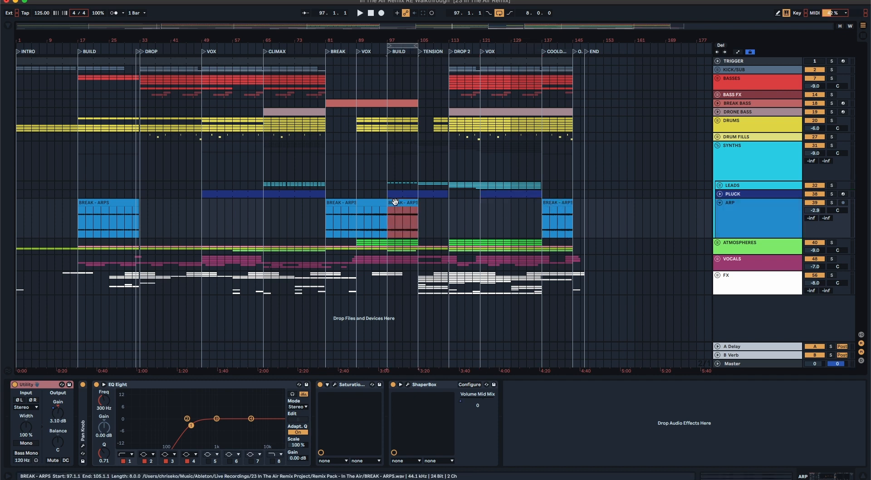
pyautogui.doubleClick(394, 200)
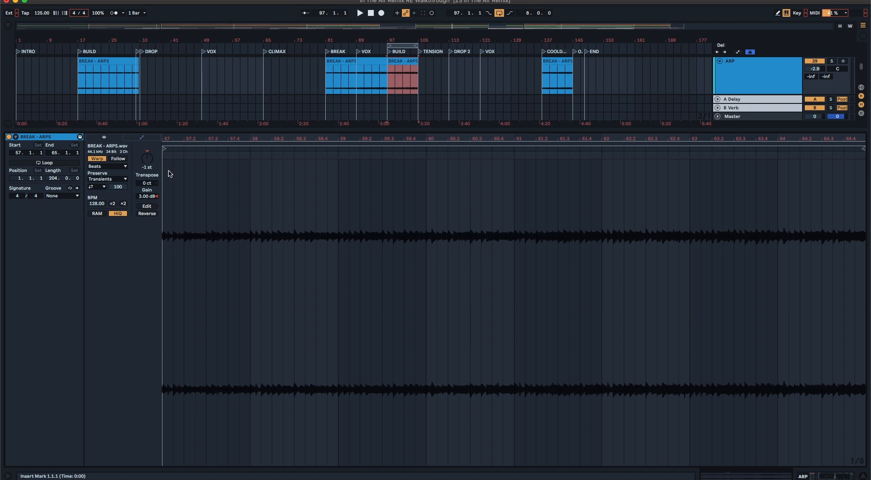
pyautogui.click(864, 476)
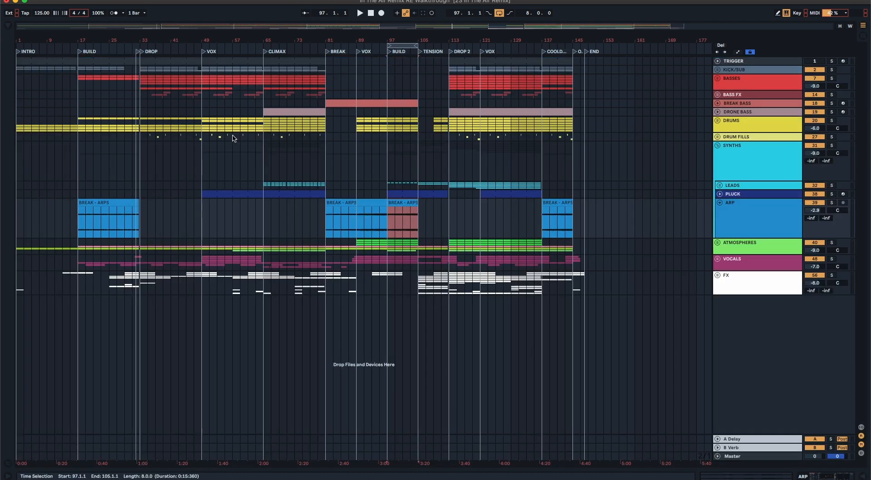
# Step: Audition the soloed ARP track from bar 97 and examine the ShaperBox in its device chain
pyautogui.click(831, 202)
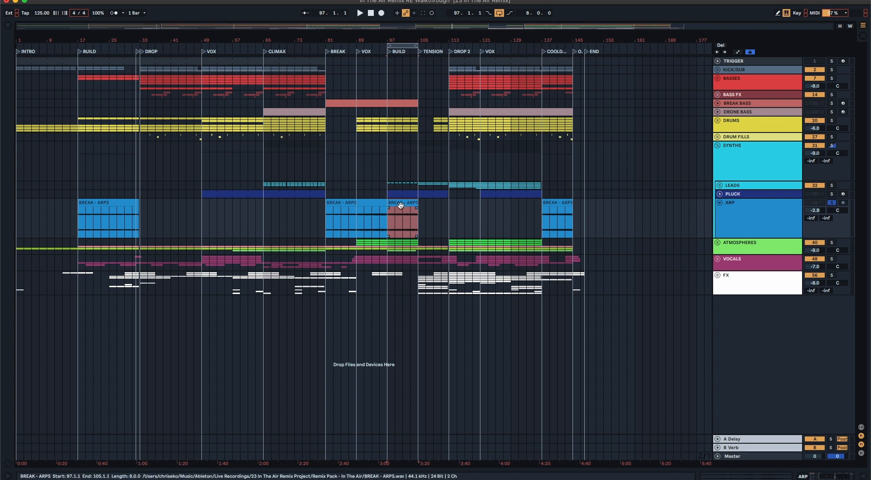
pyautogui.press('space')
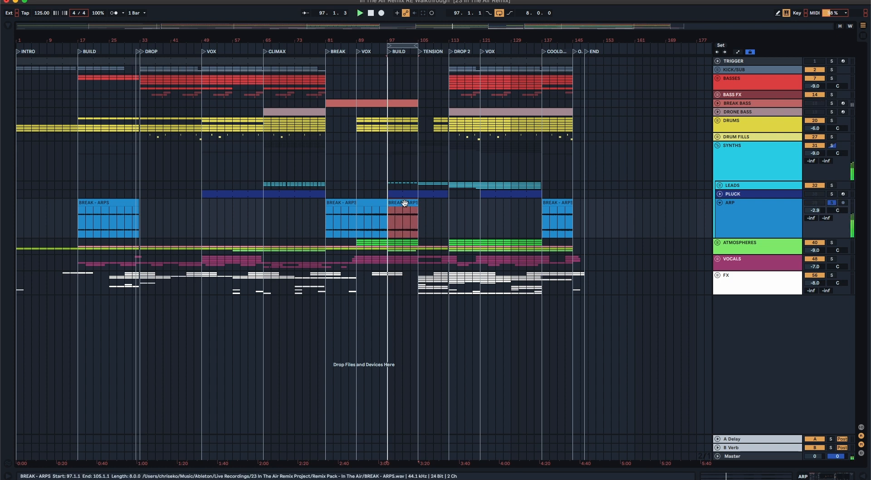
pyautogui.click(757, 229)
pyautogui.click(802, 476)
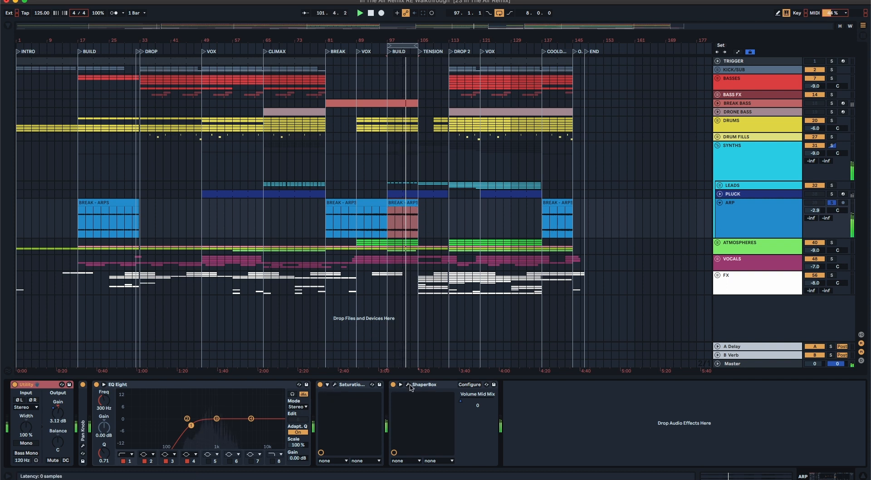
pyautogui.click(408, 384)
pyautogui.click(249, 197)
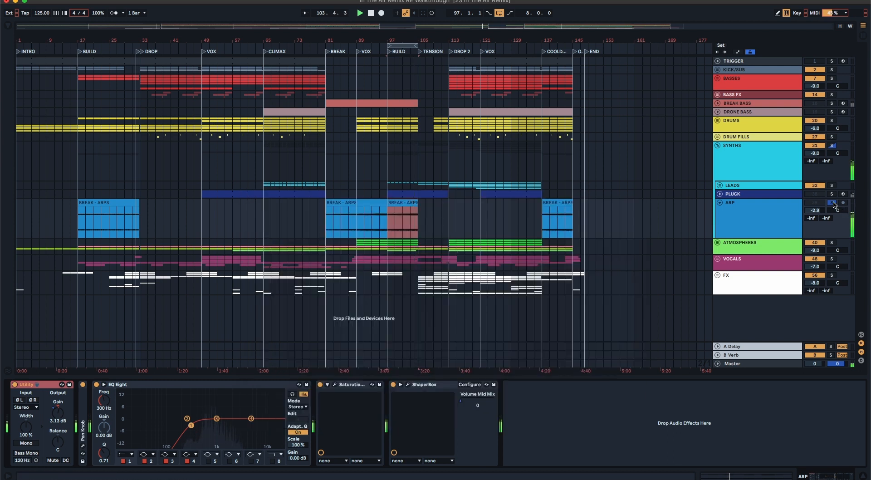
# Step: Unsolo and fold the ARP track, and collapse the SYNTHS group
pyautogui.click(832, 203)
pyautogui.click(719, 203)
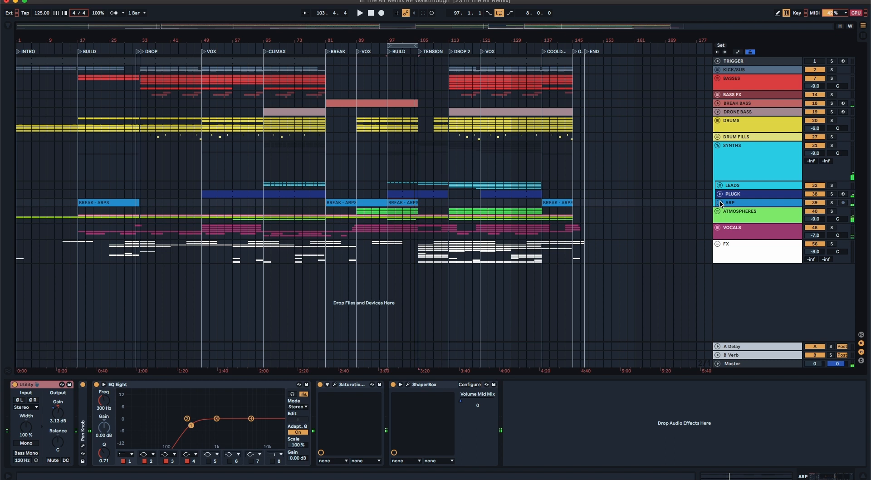
pyautogui.click(717, 146)
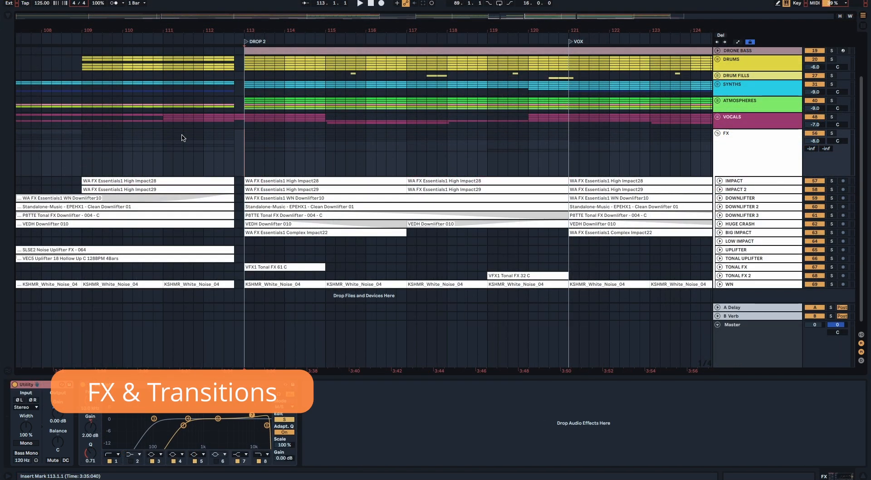
# Step: Show the effects on IMPACT and UPLIFTER, and compare playback from bar 111 with the FX group muted and active
pyautogui.click(746, 180)
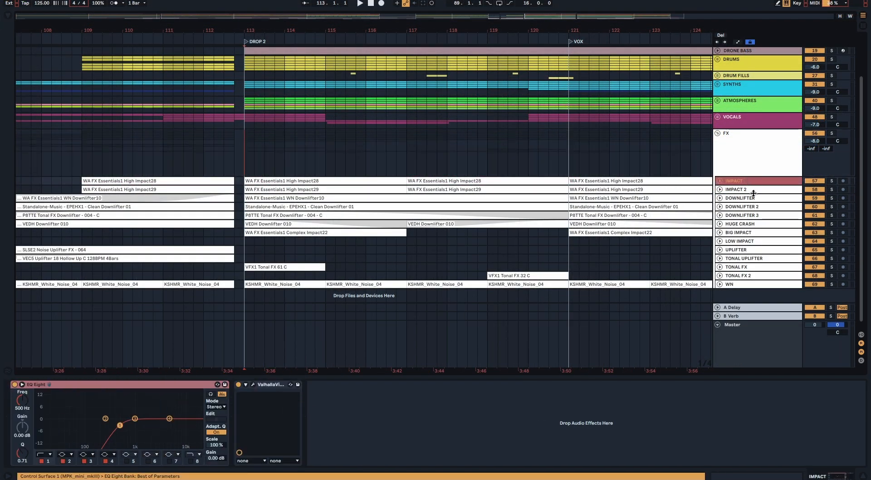
pyautogui.click(741, 250)
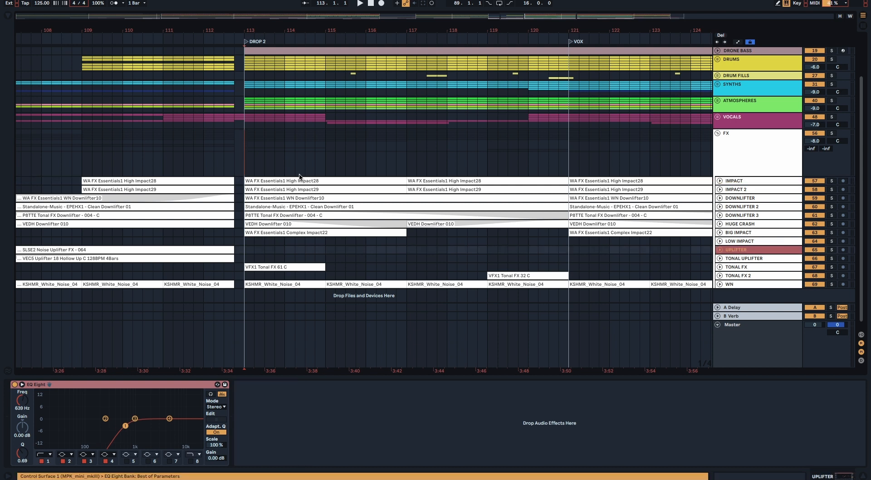
pyautogui.click(162, 149)
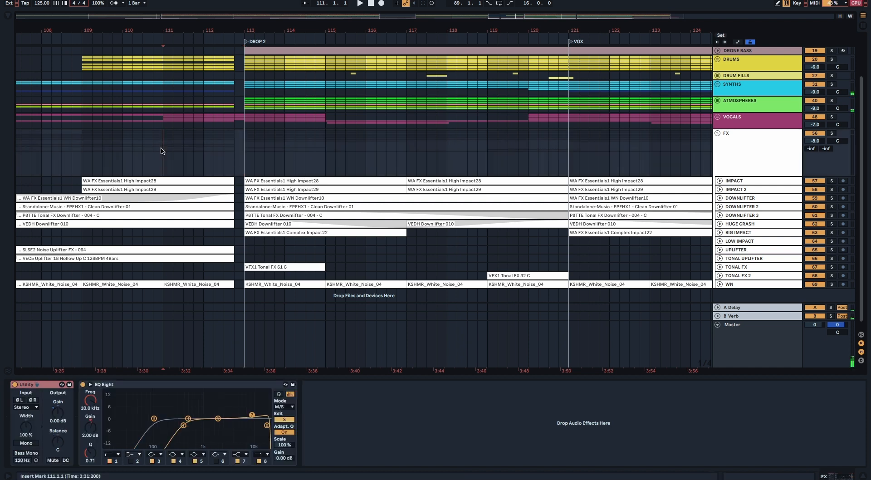
pyautogui.click(815, 134)
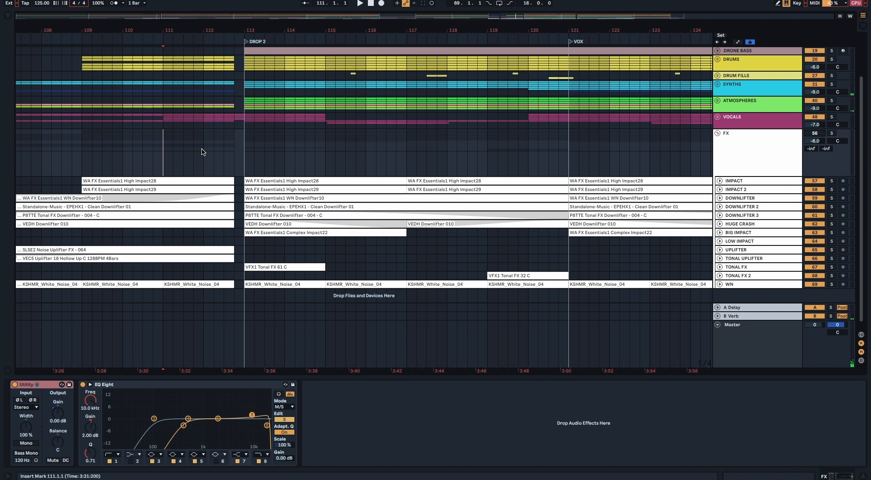
pyautogui.press('space')
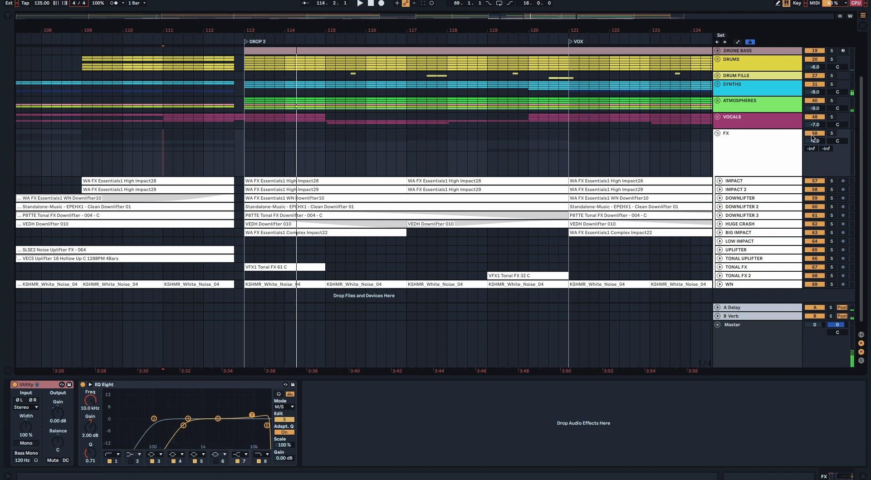
pyautogui.press('space')
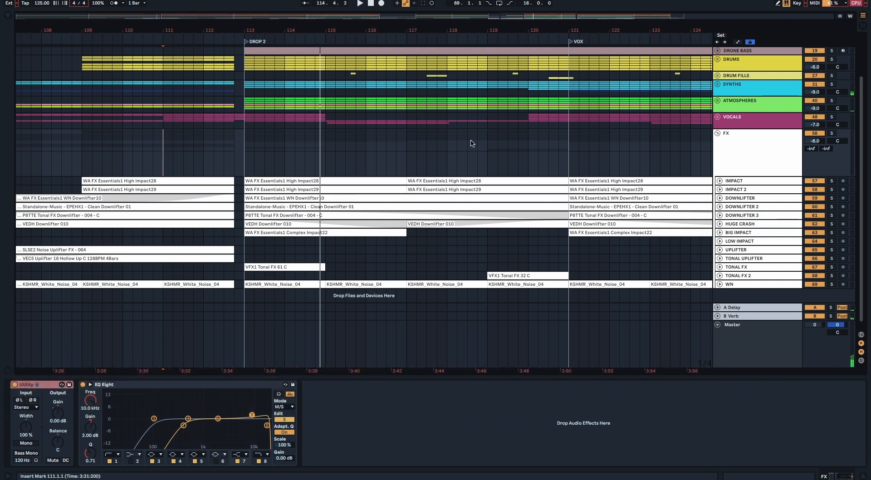
# Step: Collapse the FX group and place the insert marker at bar 113, the start of DROP 2
pyautogui.click(716, 133)
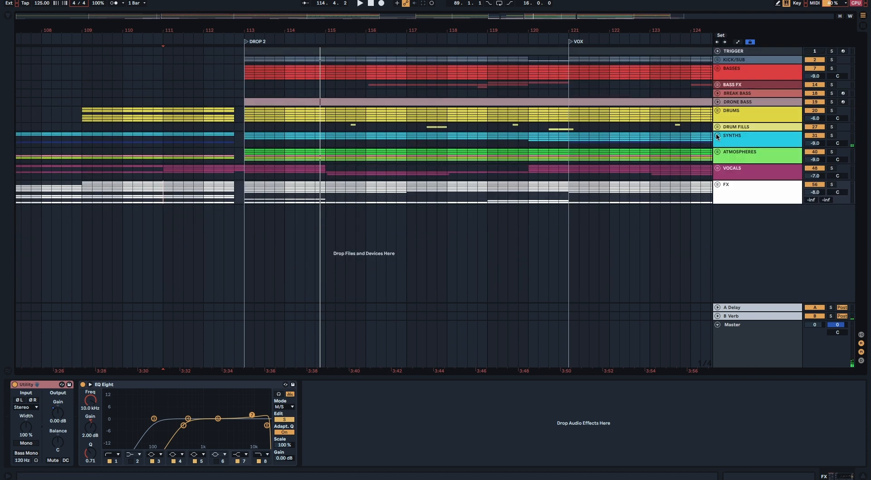
pyautogui.click(247, 196)
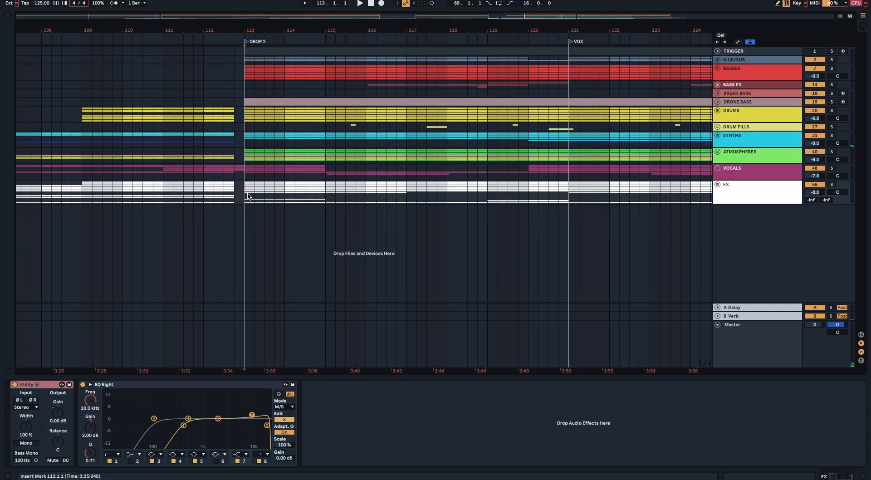